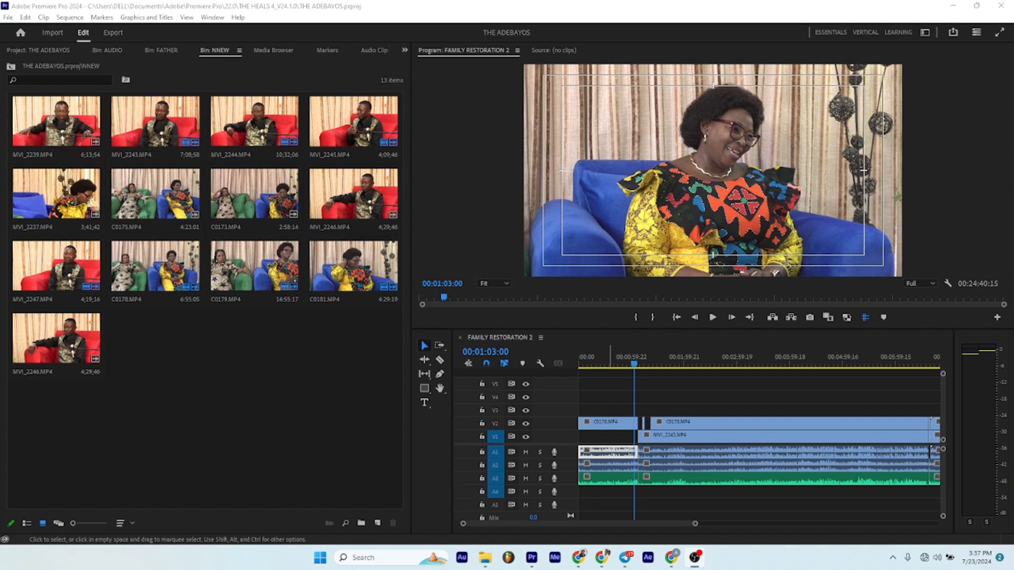
# Examine the footage in the NNEW bin in an enlarged view, and restore the regular layout.
pyautogui.click(205, 352)
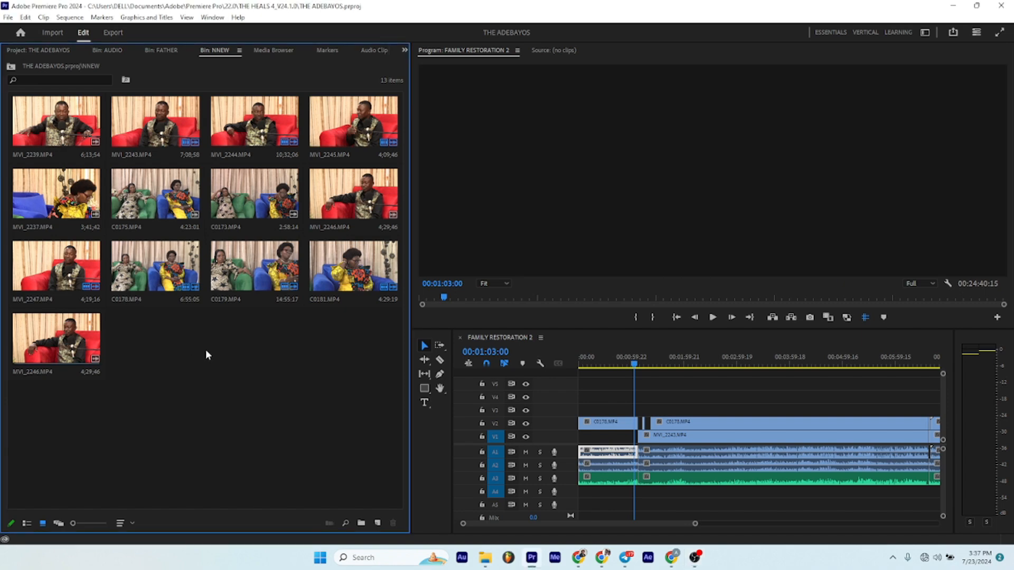
pyautogui.press('`')
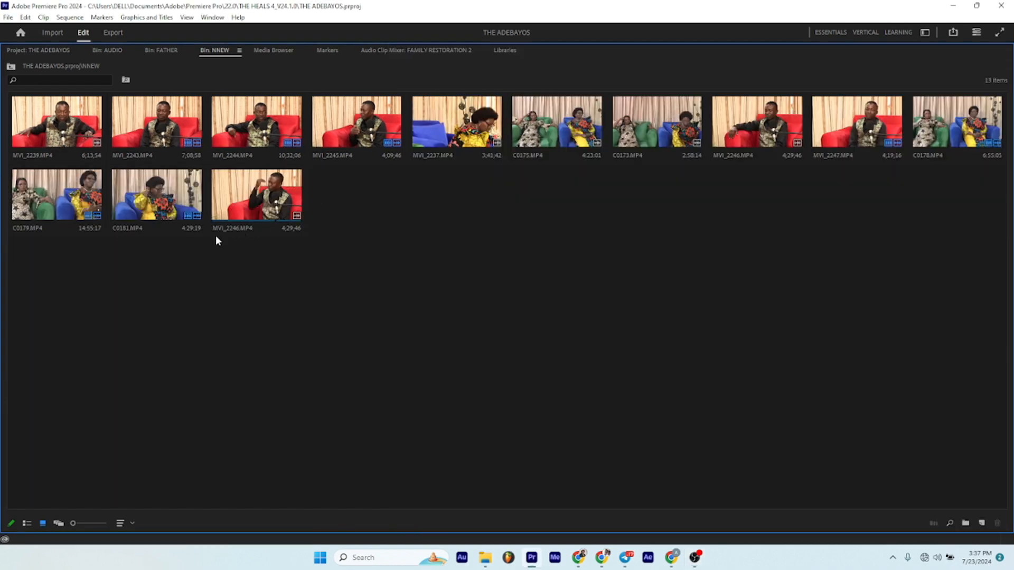
pyautogui.press('`')
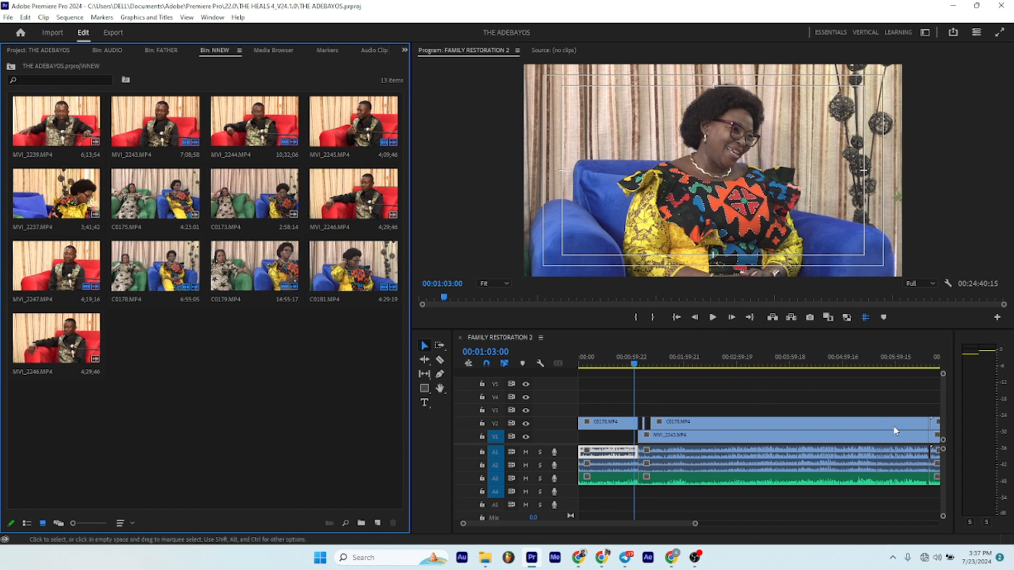
# Play the FAMILY RESTORATION 2 sequence from 00:01:00:00 to review the section before the second camera angle starts.
pyautogui.click(632, 365)
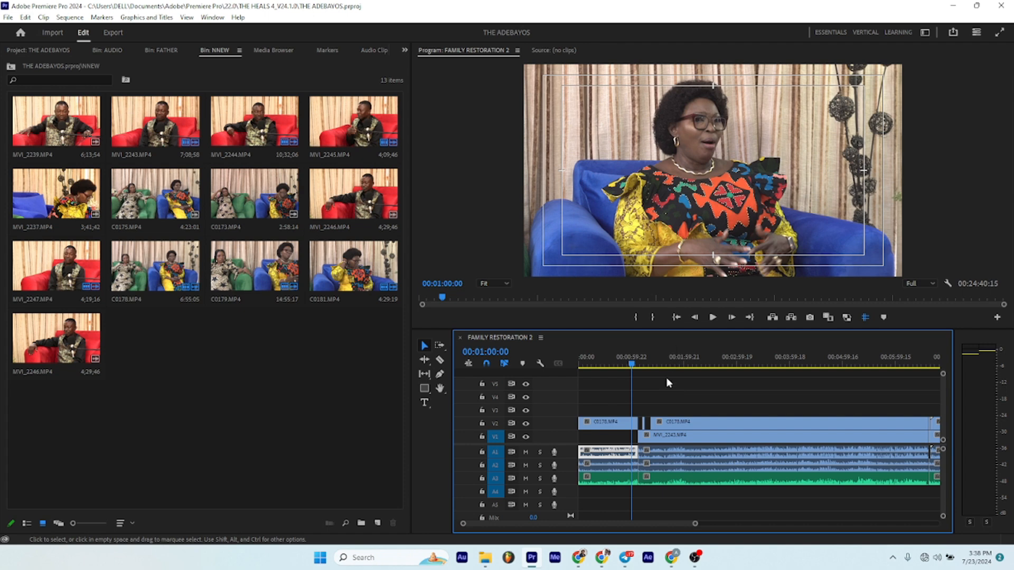
pyautogui.press('=')
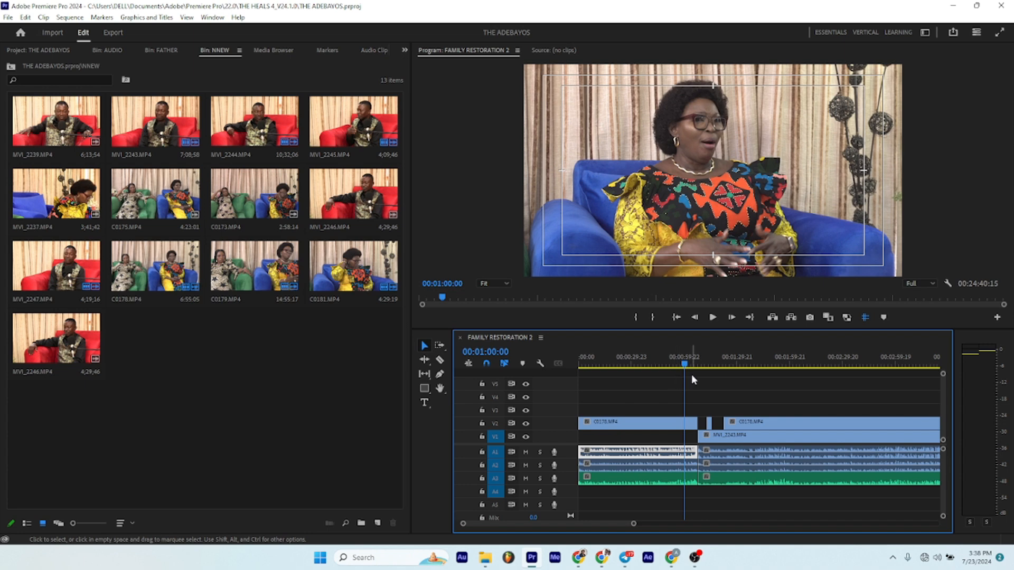
pyautogui.press('=')
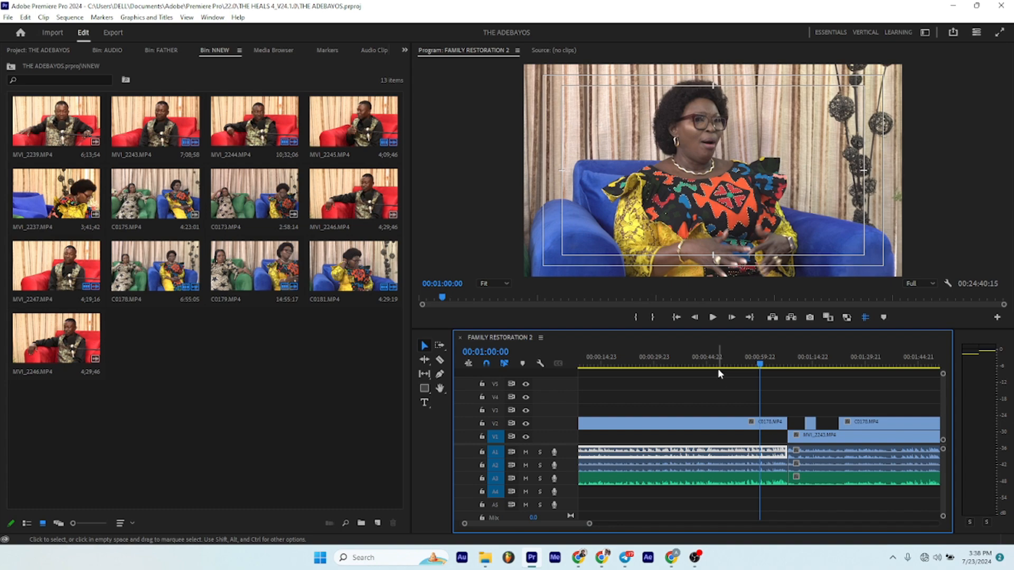
pyautogui.press('space')
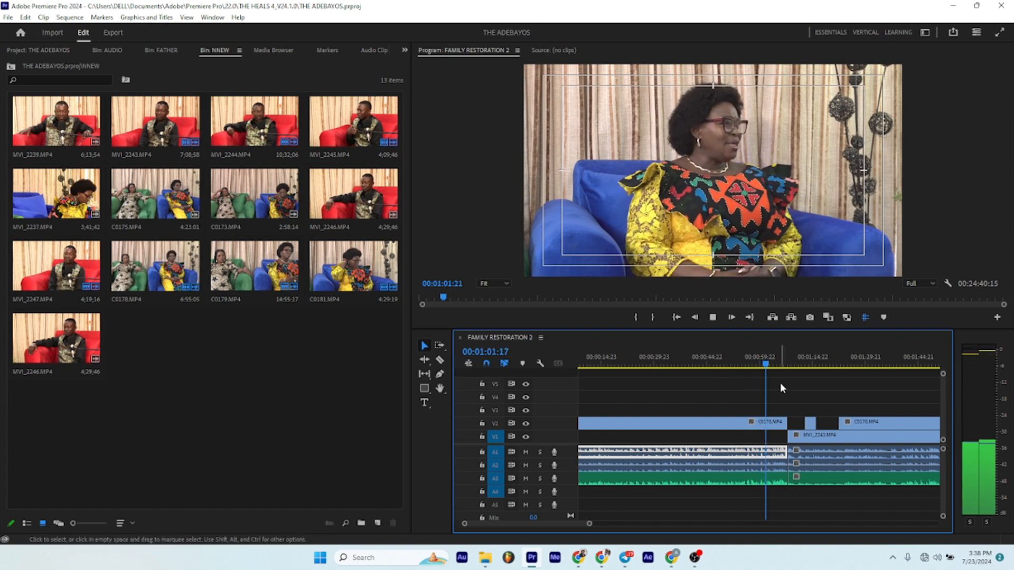
pyautogui.press('-')
# Examine the stacked camera clips C0178.MP4 on V2 and MVI_2243.MP4 on V1 across the whole sequence.
pyautogui.click(772, 437)
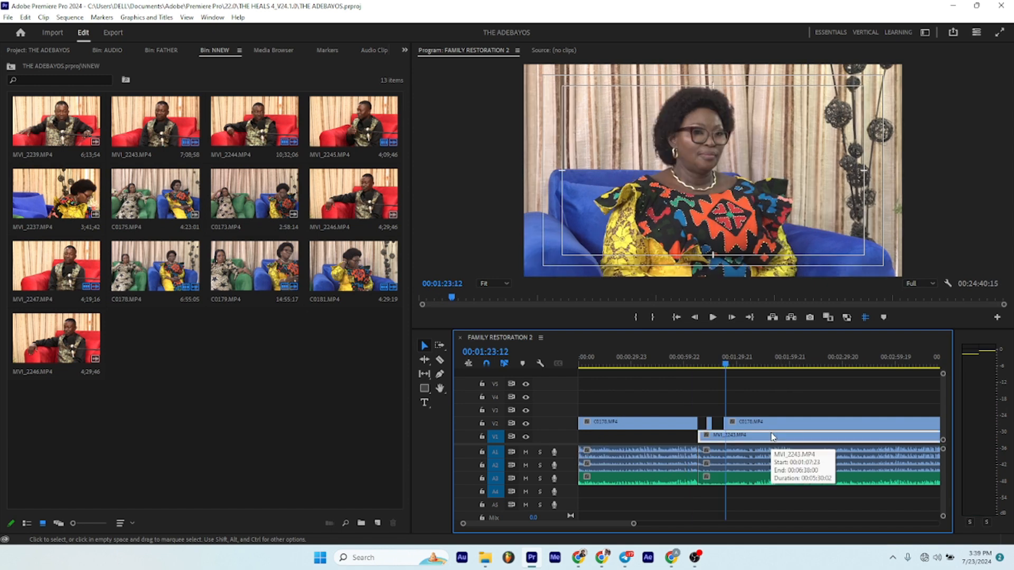
pyautogui.press('-')
pyautogui.press('-')
pyautogui.press('-')
pyautogui.press('-')
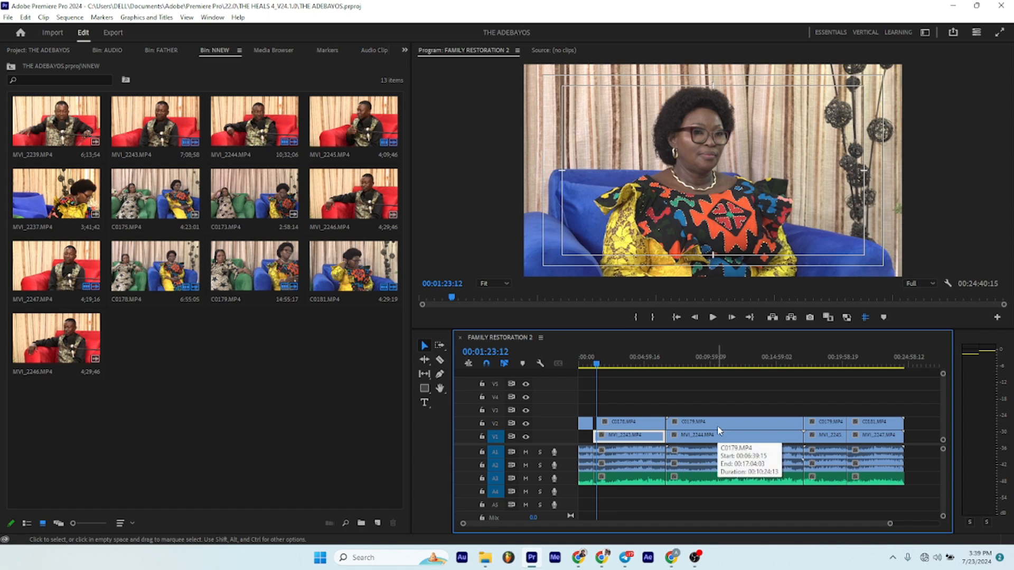
pyautogui.click(614, 424)
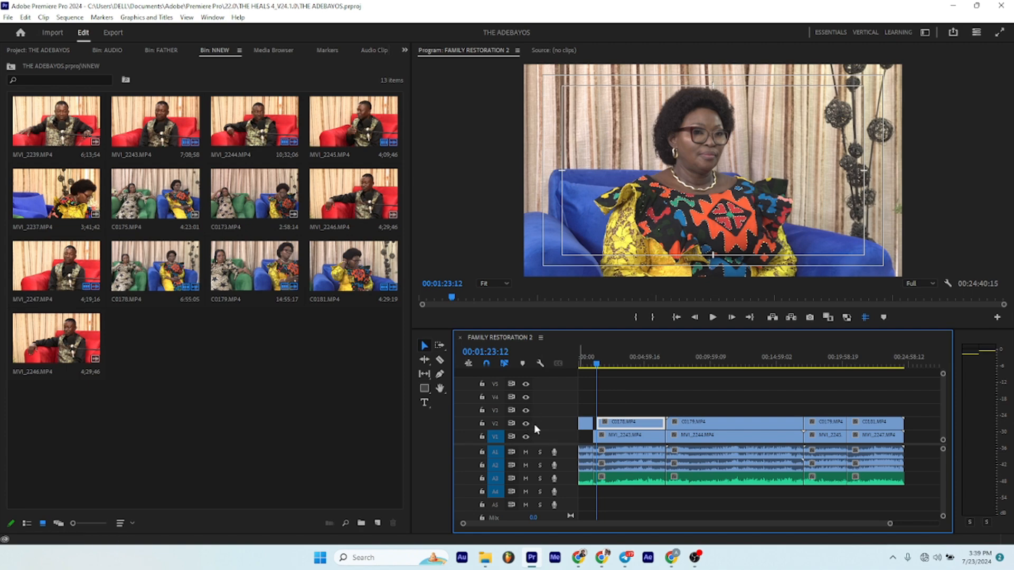
pyautogui.press('`')
pyautogui.press('`')
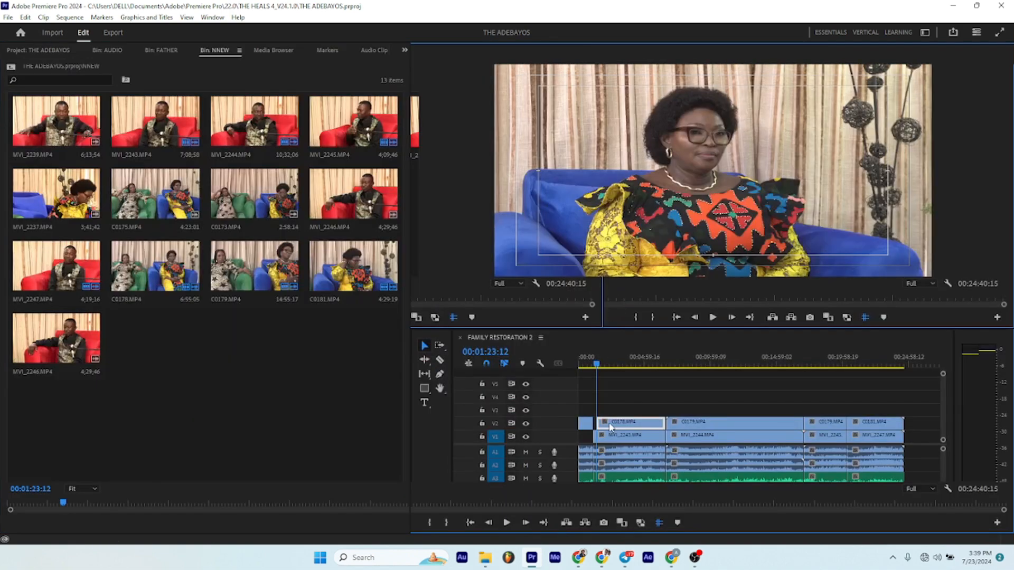
pyautogui.click(638, 437)
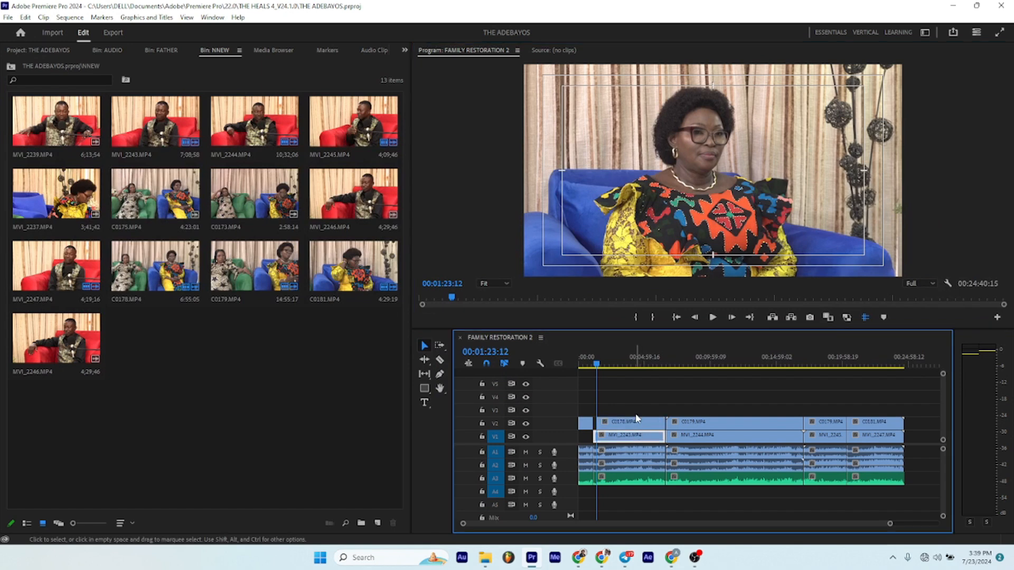
pyautogui.click(636, 423)
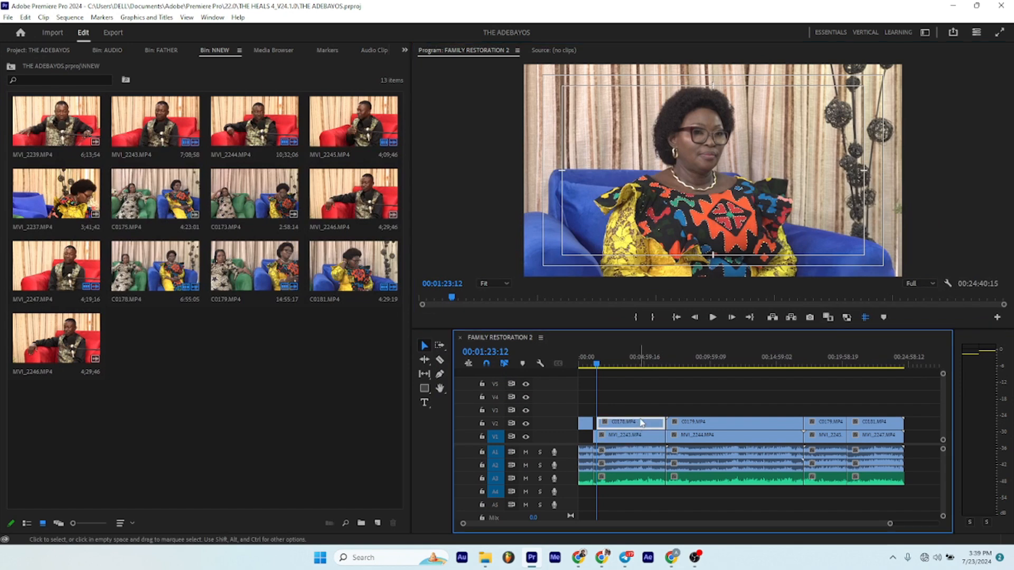
pyautogui.click(634, 438)
# Hide video track V2 to view the MVI_2243.MP4 angle beneath it enlarged, and show the track again.
pyautogui.click(526, 423)
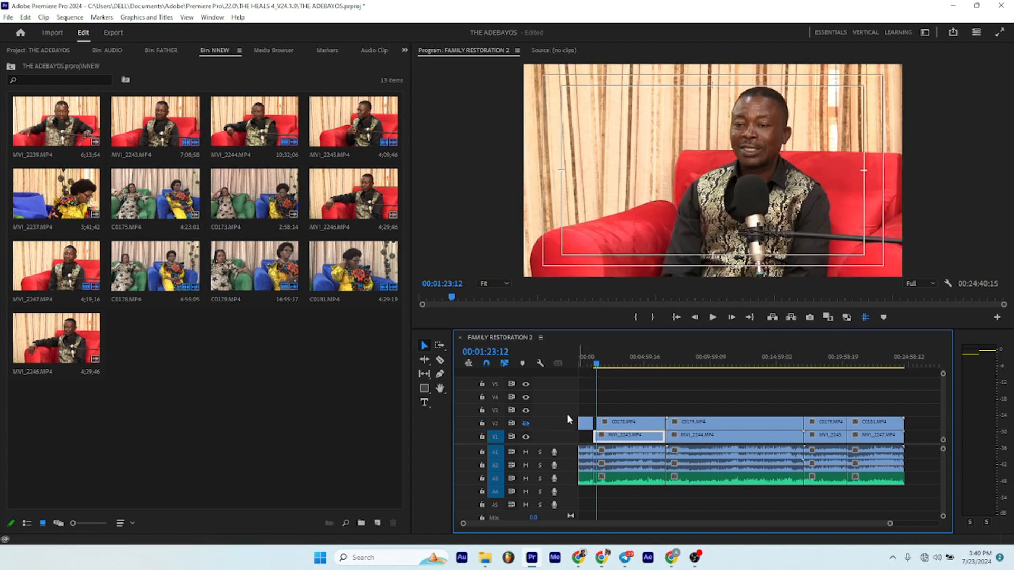
pyautogui.press('`')
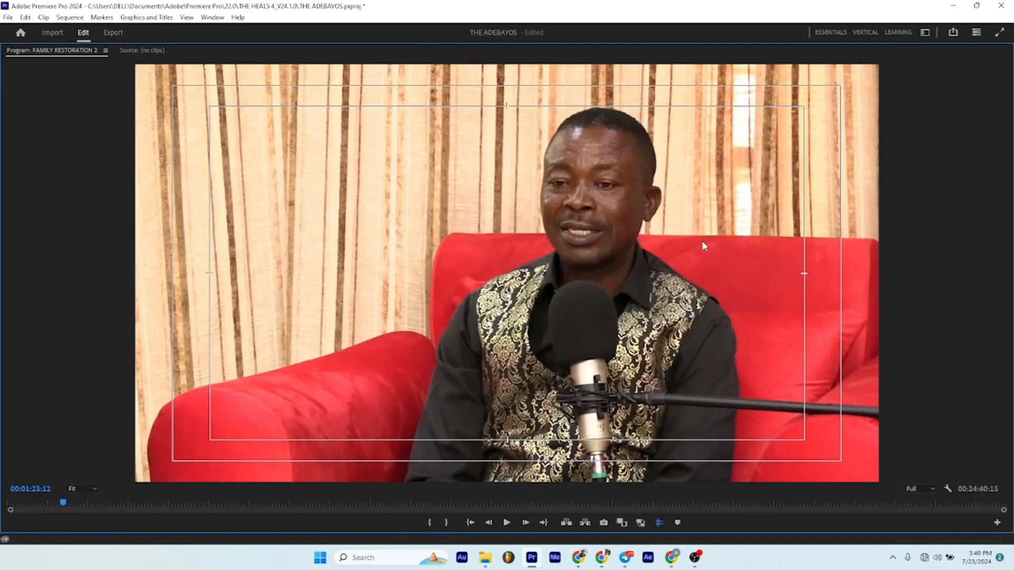
pyautogui.press('`')
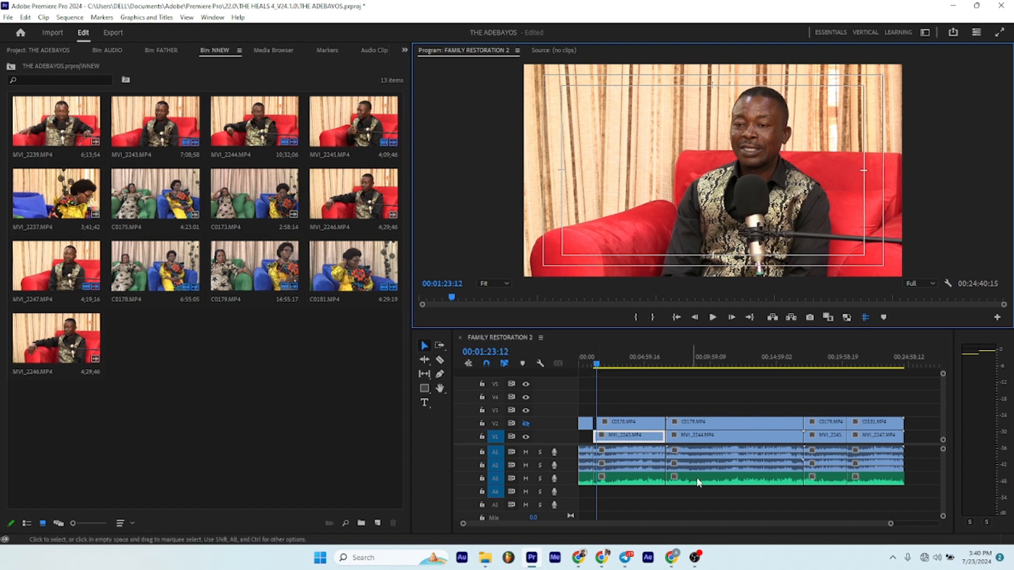
pyautogui.click(615, 483)
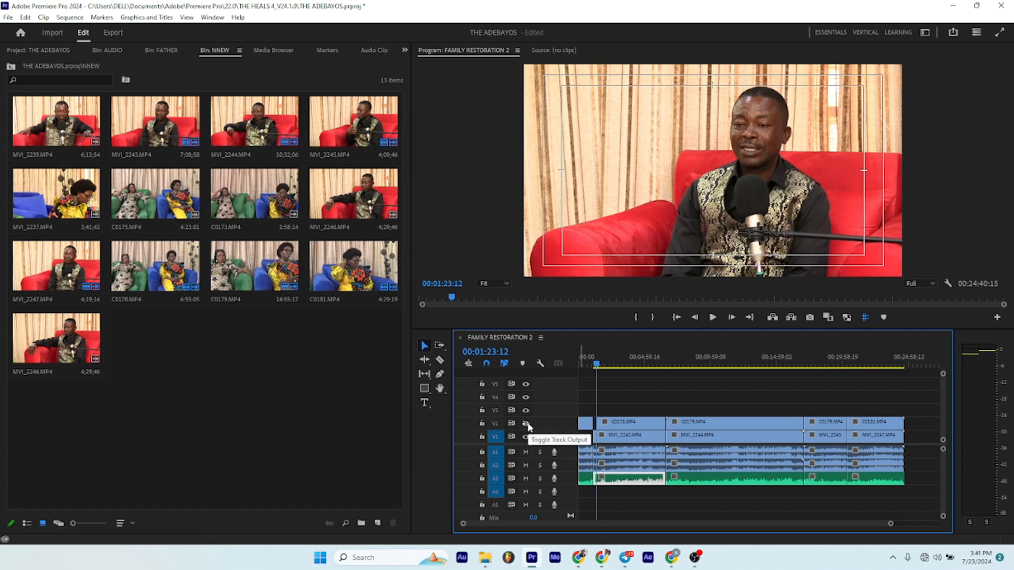
pyautogui.click(526, 423)
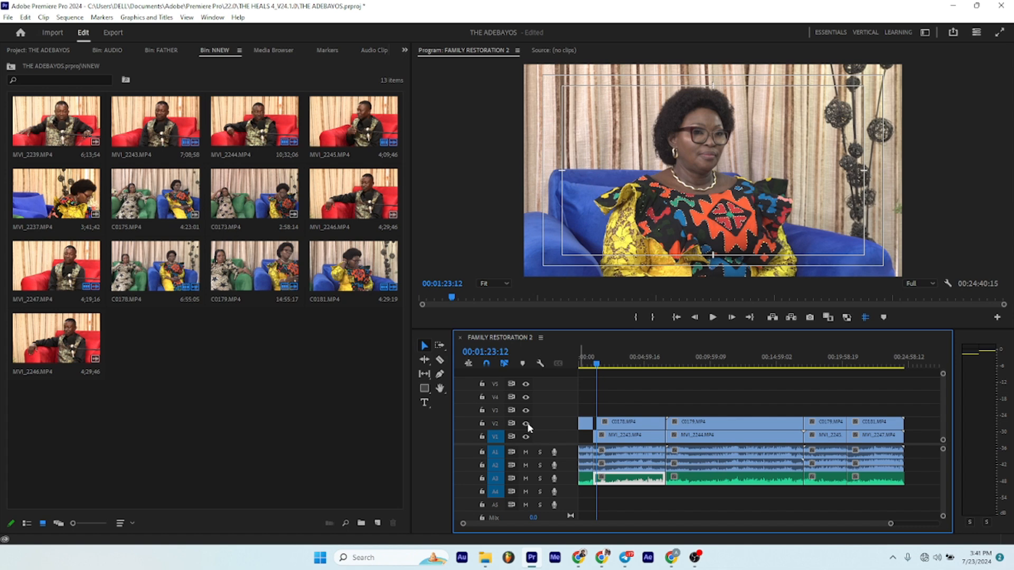
# Play a short stretch of the sequence from 00:01:23:12 to check the picture and sound.
pyautogui.press('=')
pyautogui.press('space')
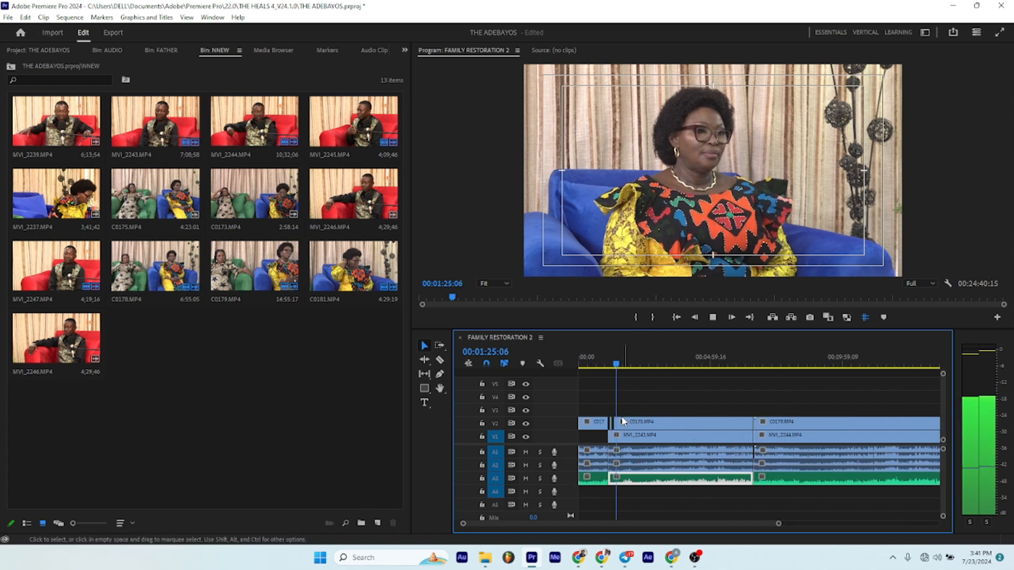
pyautogui.press('space')
pyautogui.press('=')
pyautogui.press('=')
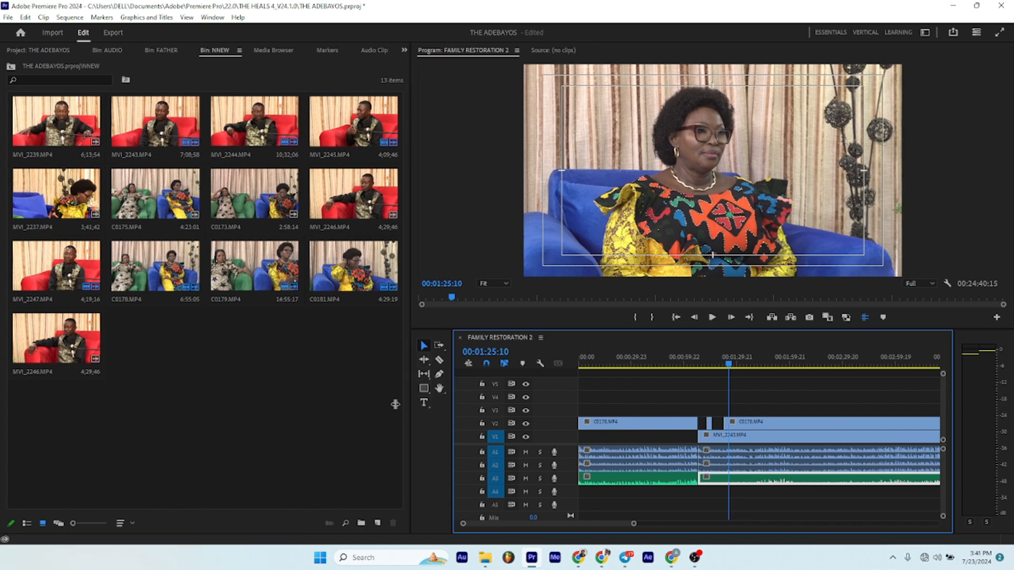
# Switch to the All Panels workspace and narrow the Source monitor to enlarge the Program monitor's area.
pyautogui.moveTo(412, 400); pyautogui.dragTo(431, 415)
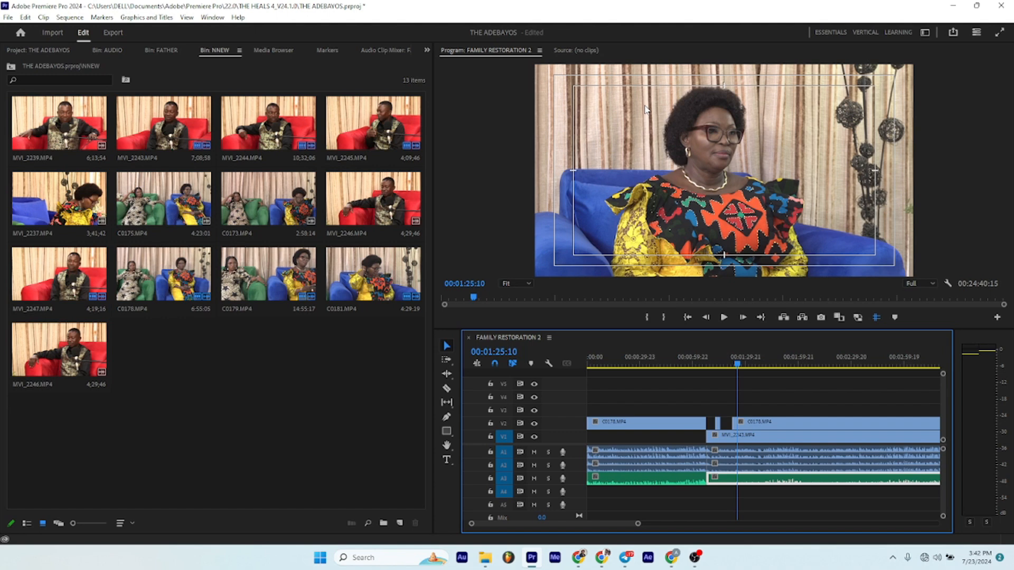
pyautogui.click(924, 32)
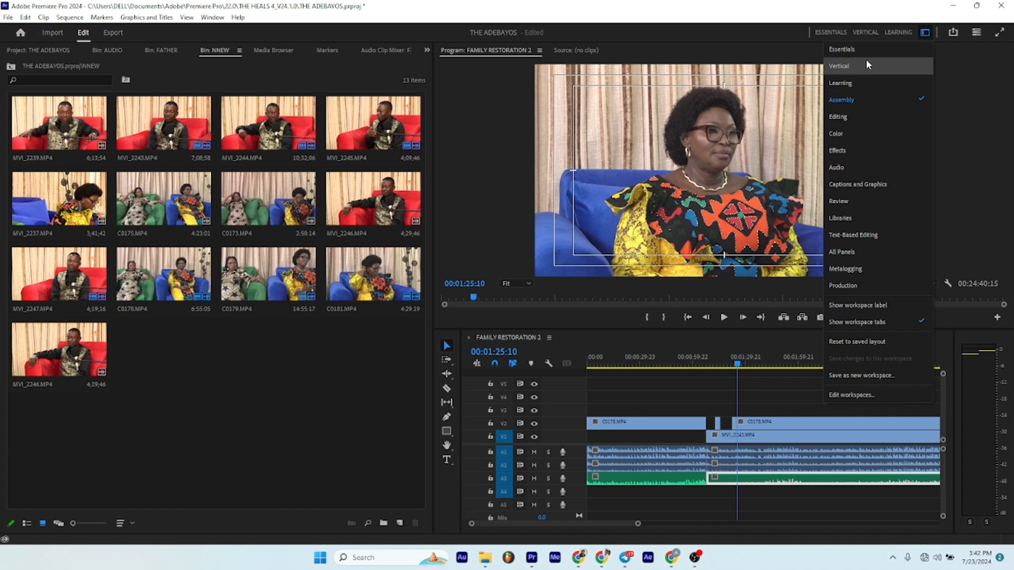
pyautogui.click(924, 33)
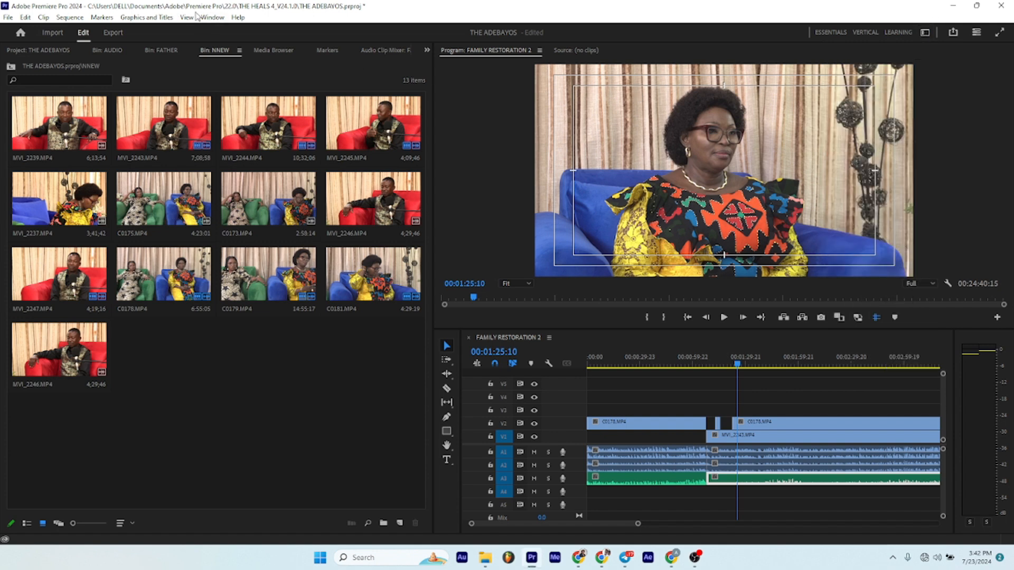
pyautogui.click(222, 22)
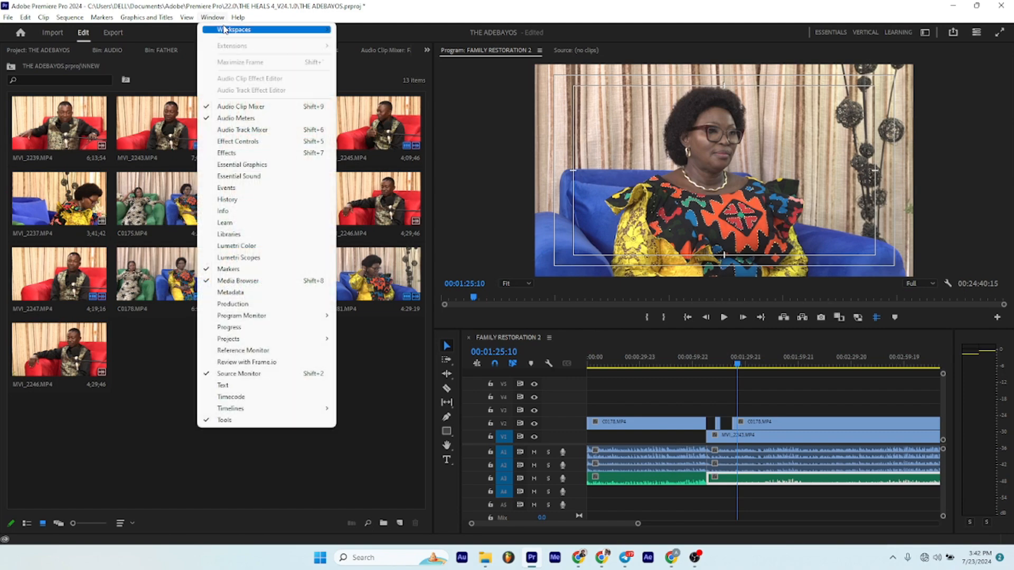
pyautogui.moveTo(225, 29)
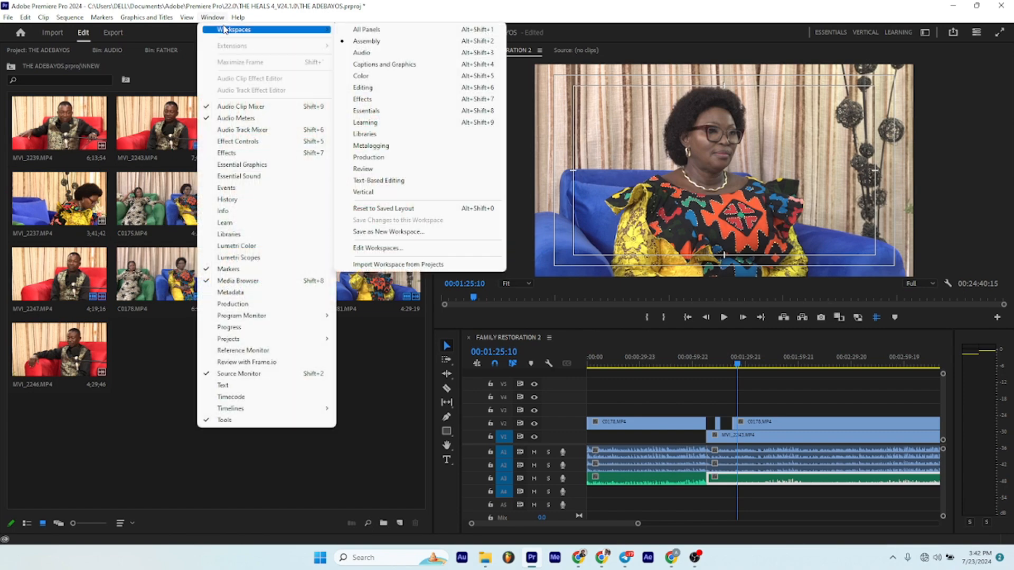
pyautogui.click(404, 27)
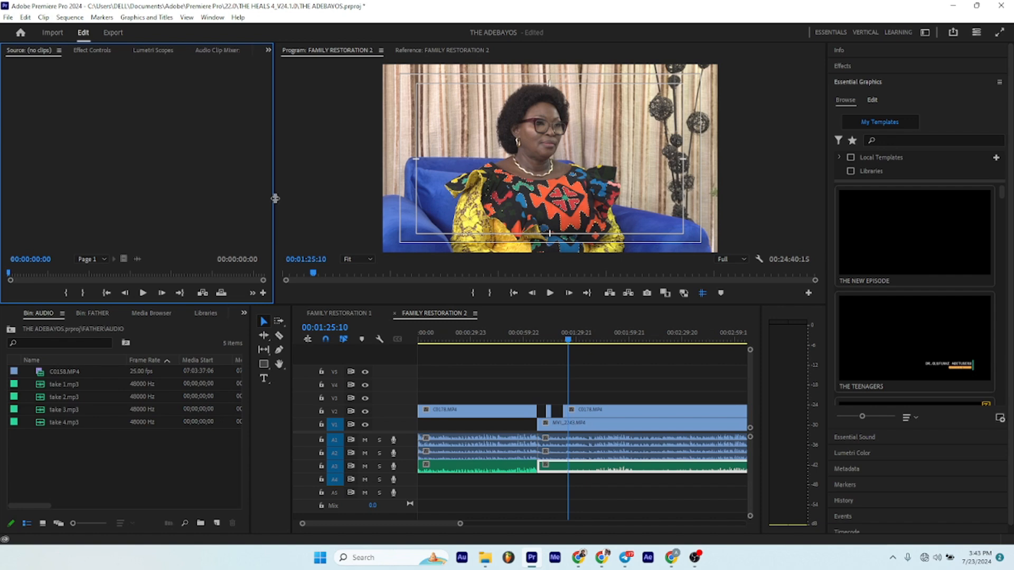
pyautogui.moveTo(275, 198); pyautogui.dragTo(236, 201)
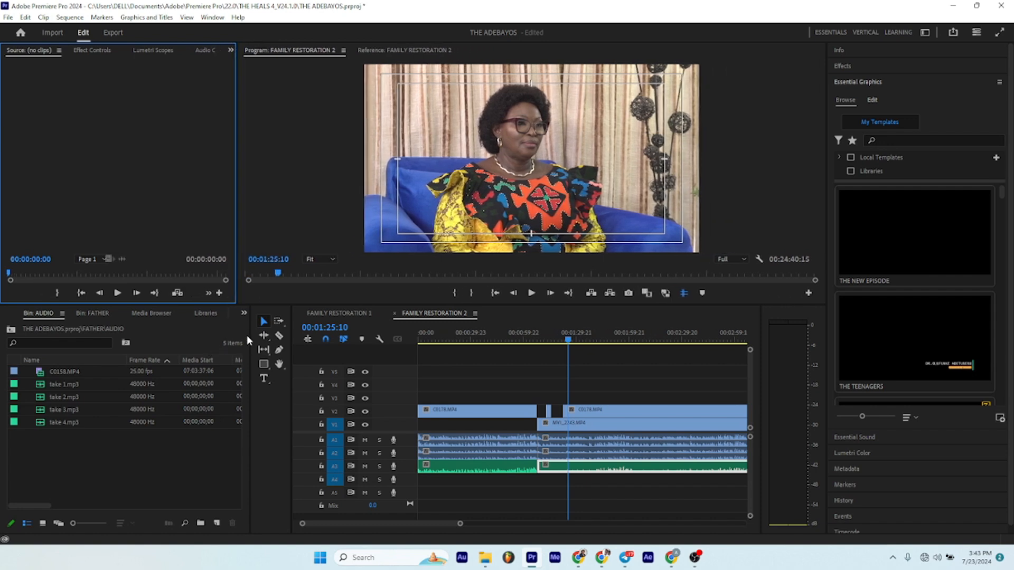
pyautogui.click(246, 329)
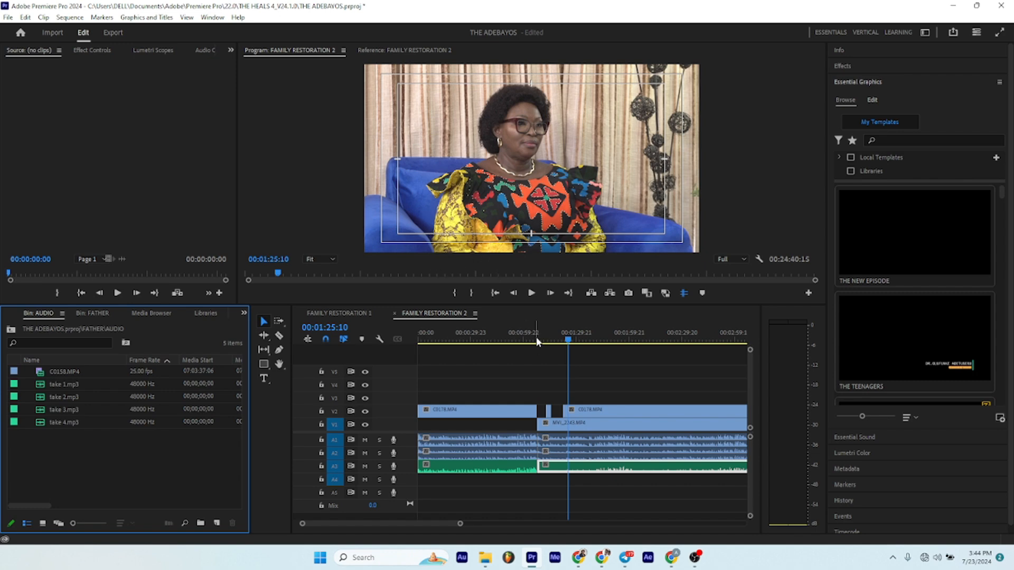
# Delete all the camera audio clips on tracks A1 and A2, and play the sequence from 00:01:25:05.
pyautogui.click(564, 345)
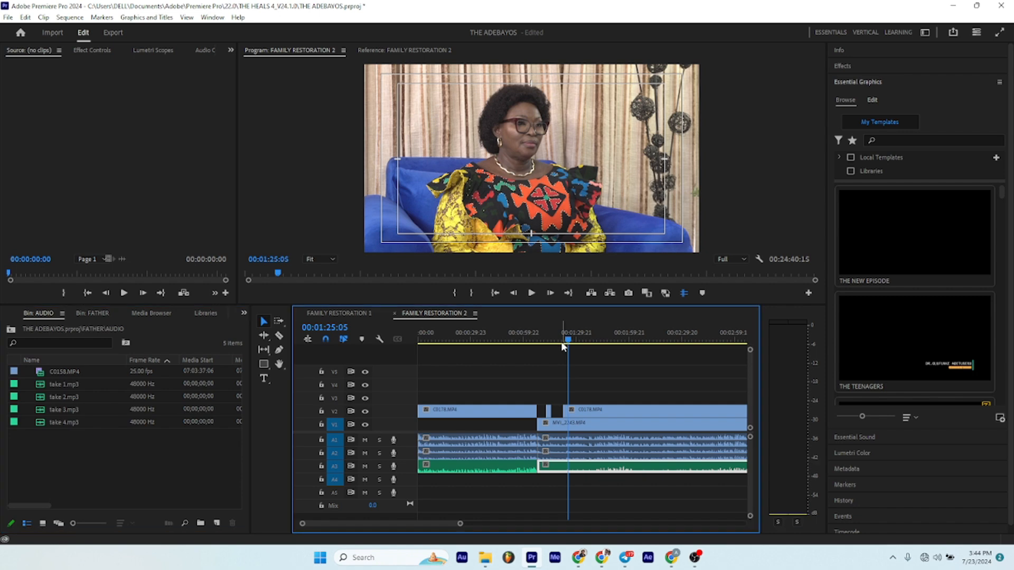
pyautogui.scroll(2, 563, 347)
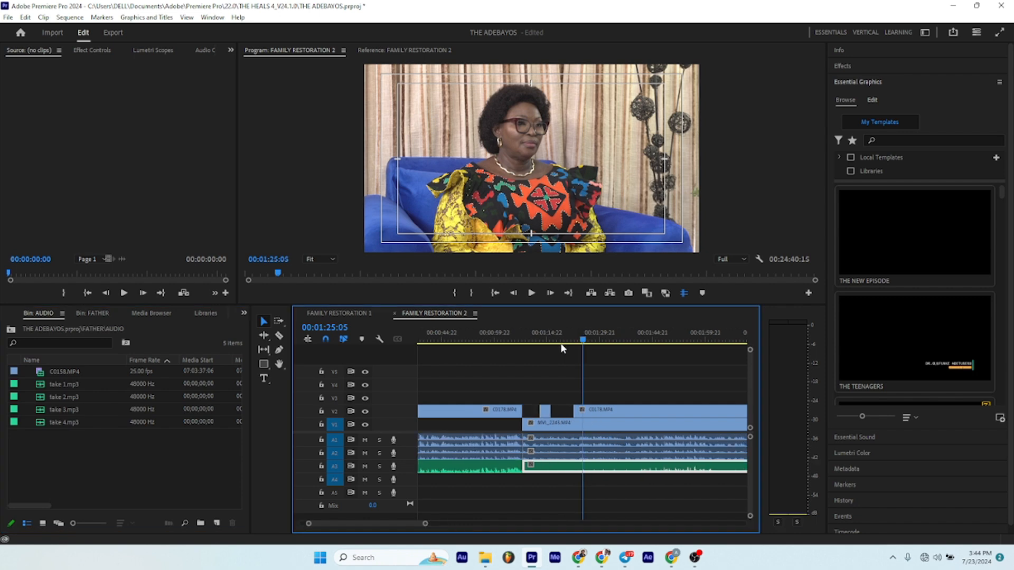
pyautogui.scroll(-3, 562, 347)
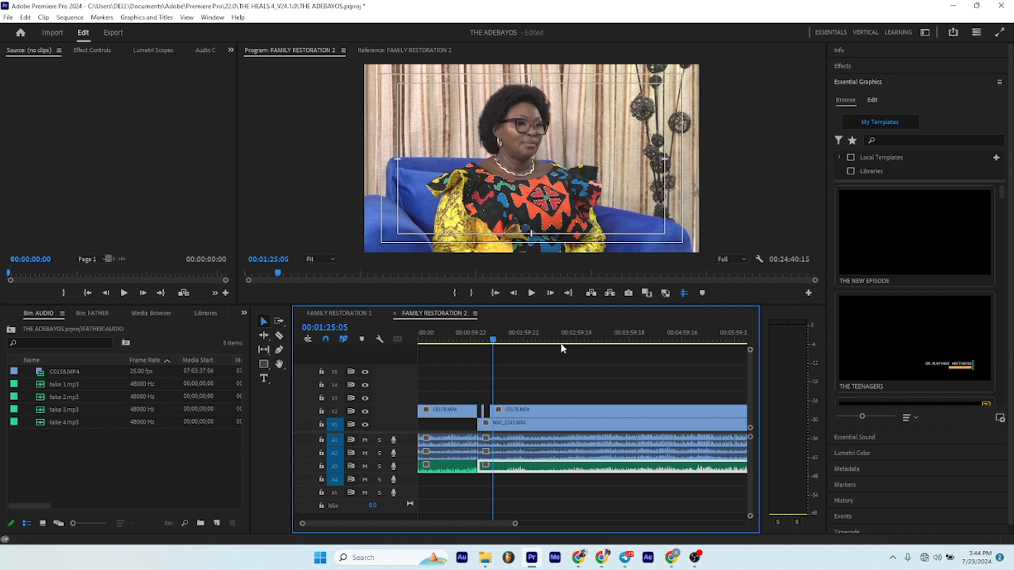
pyautogui.scroll(-3, 560, 344)
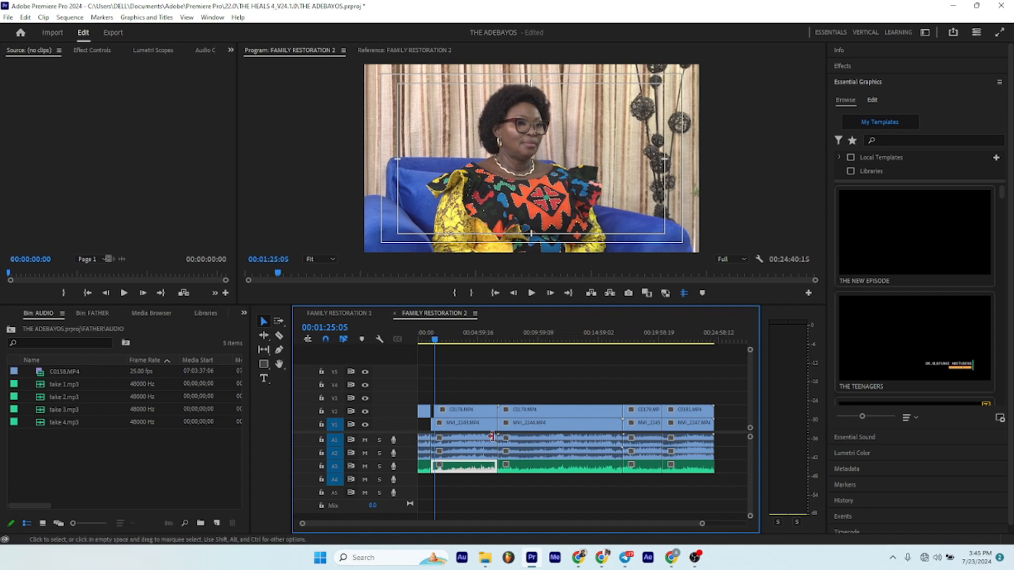
pyautogui.moveTo(724, 438); pyautogui.dragTo(424, 451)
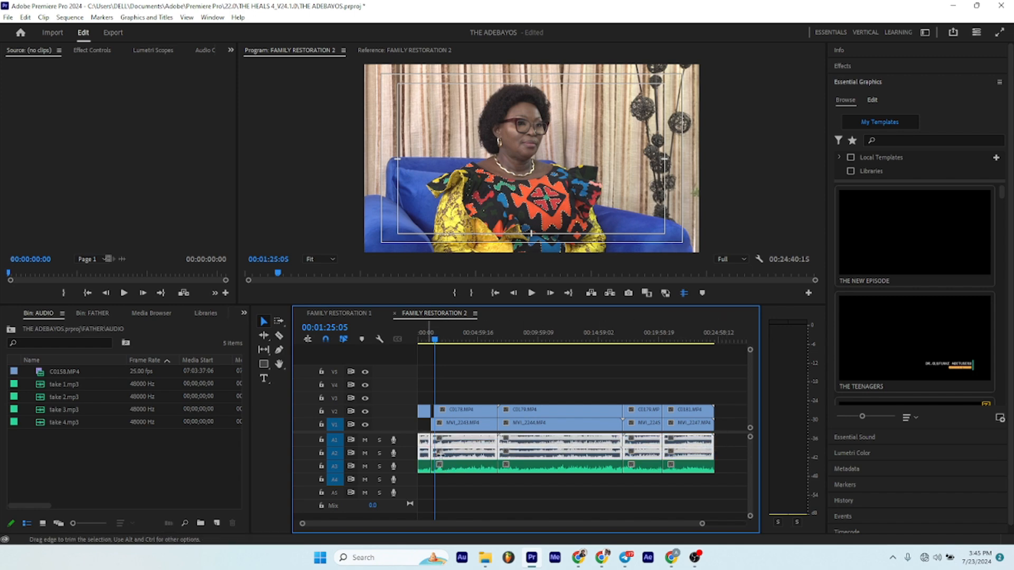
pyautogui.press('Delete')
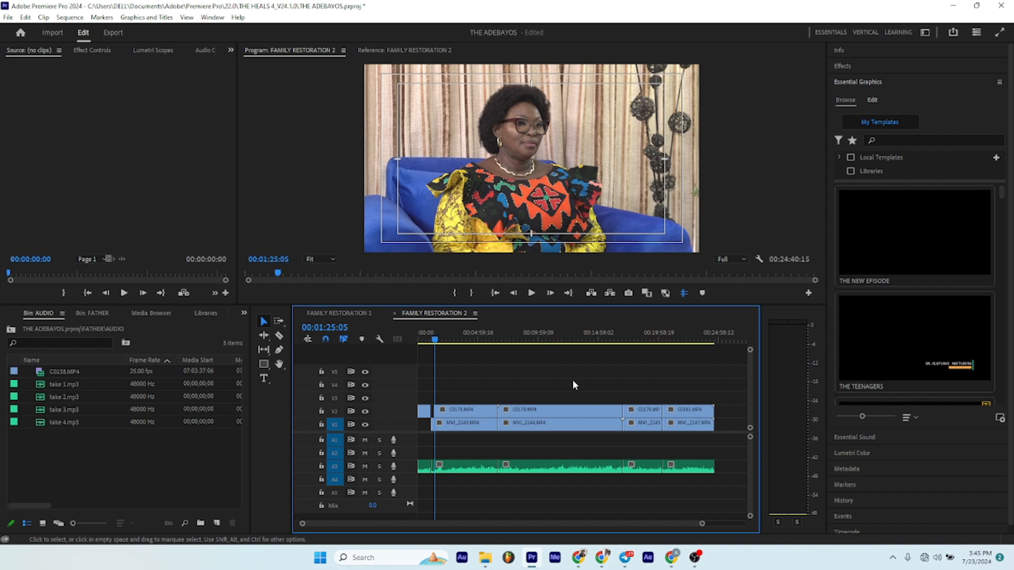
pyautogui.press('space')
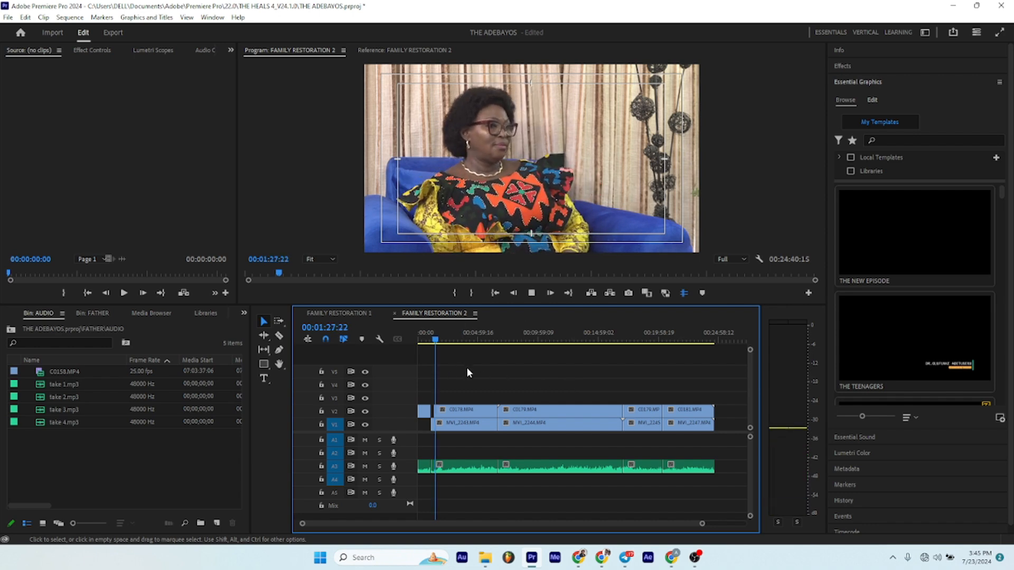
# Play the sequence from around 00:01:27 to 00:02:05 to review the angles from both cameras.
pyautogui.press('=')
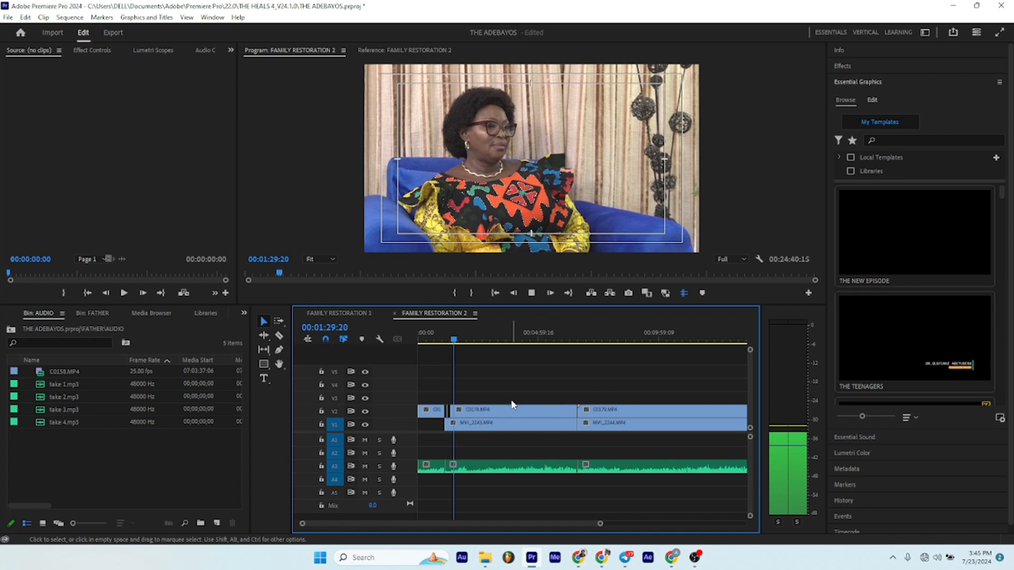
pyautogui.click(543, 420)
pyautogui.press('=')
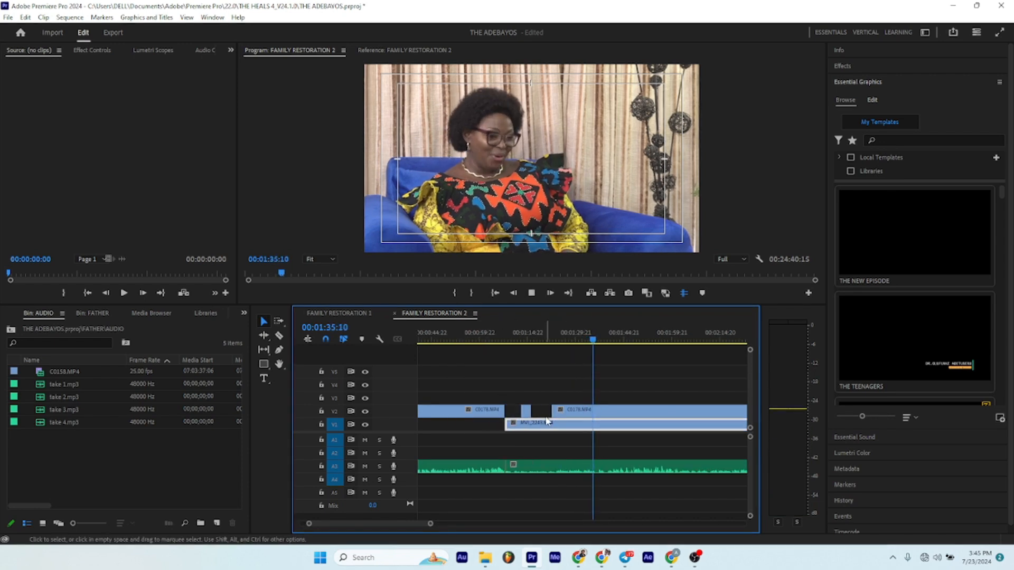
pyautogui.press('-')
pyautogui.press('space')
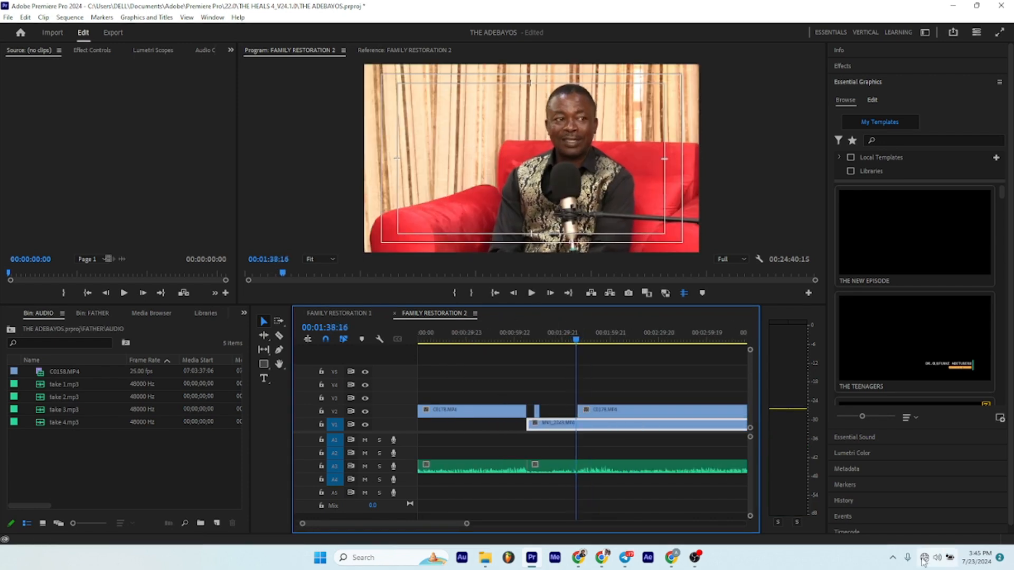
pyautogui.press('space')
pyautogui.press('space')
pyautogui.press('b')
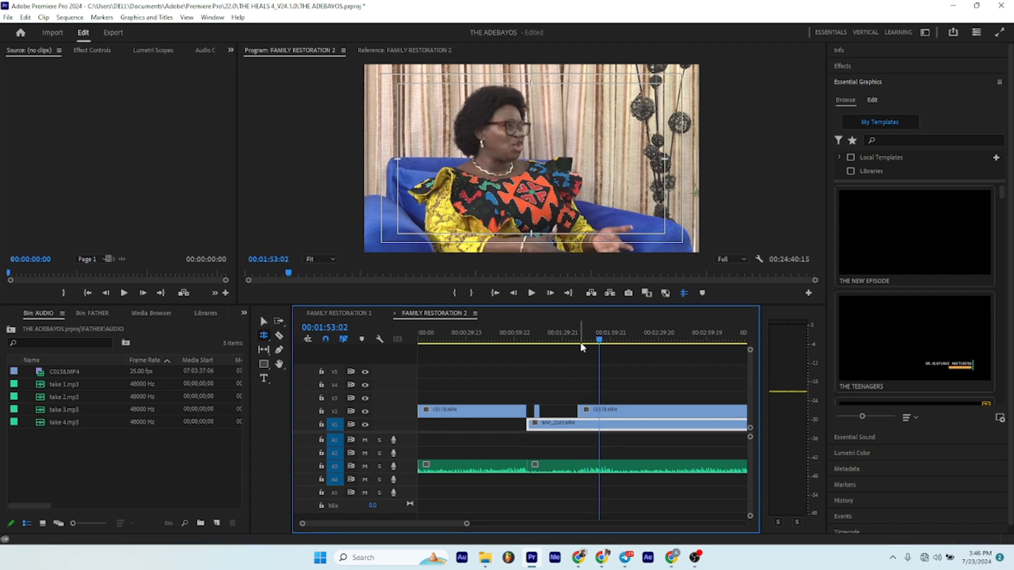
pyautogui.press('space')
pyautogui.press('space')
pyautogui.press('v')
pyautogui.press('space')
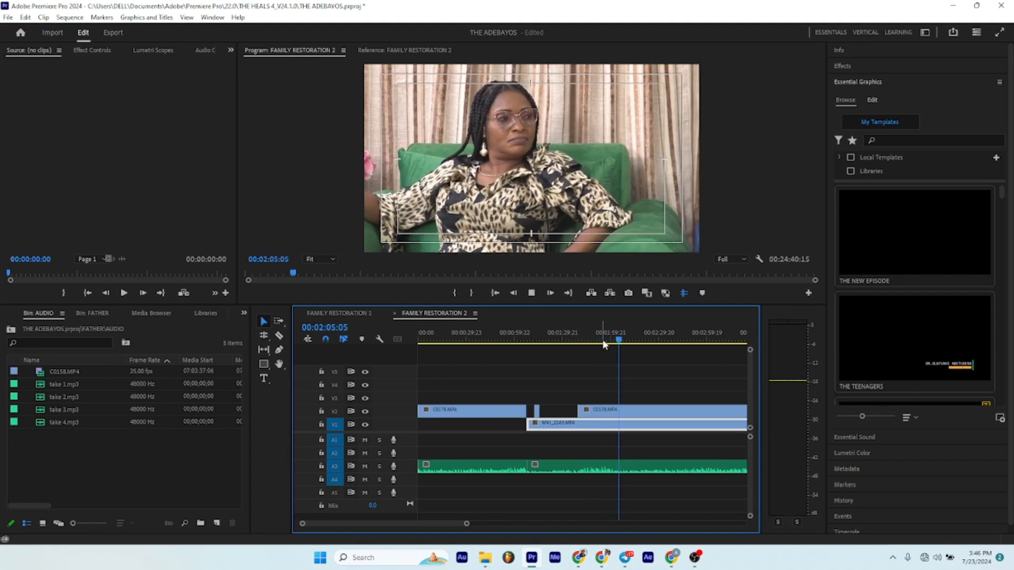
# Play the sequence at about 00:11:33 and at about 00:14:54 to check further passages.
pyautogui.press('\\')
pyautogui.click(557, 341)
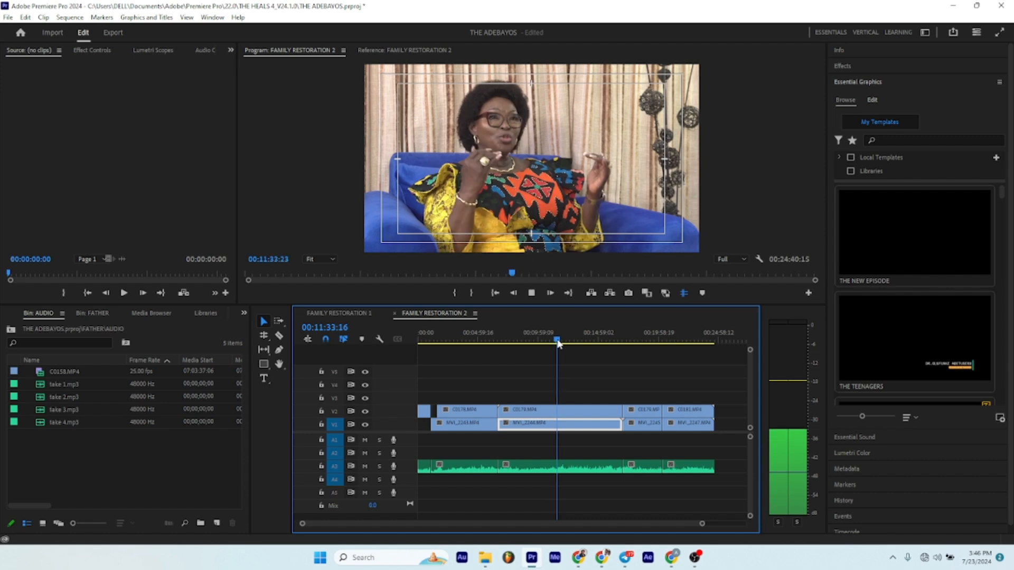
pyautogui.click(598, 341)
# Switch from the All Panels workspace to a layout with a larger Program monitor, and briefly play the sequence.
pyautogui.click(924, 32)
pyautogui.click(901, 129)
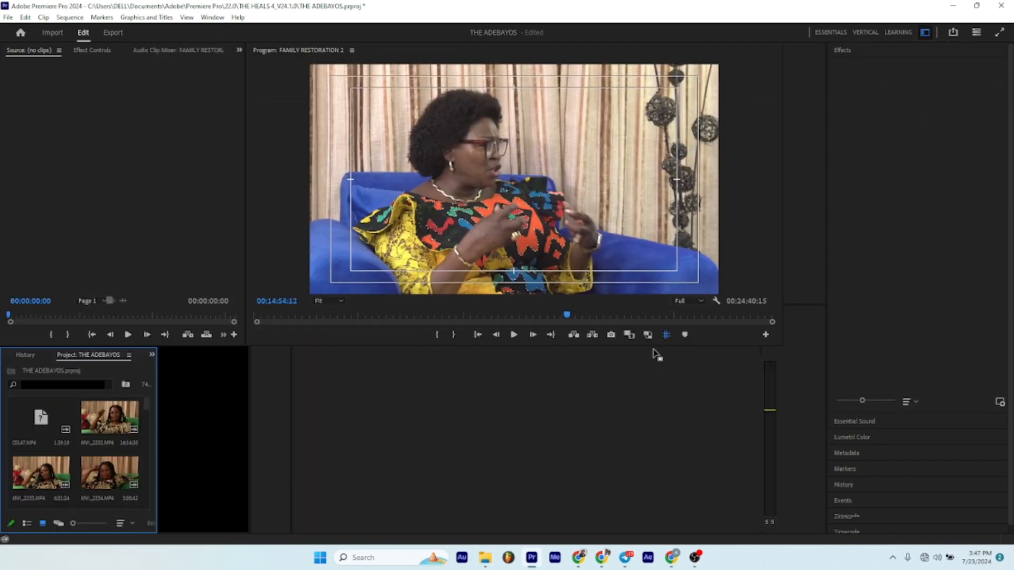
pyautogui.click(475, 381)
pyautogui.press('space')
pyautogui.press('space')
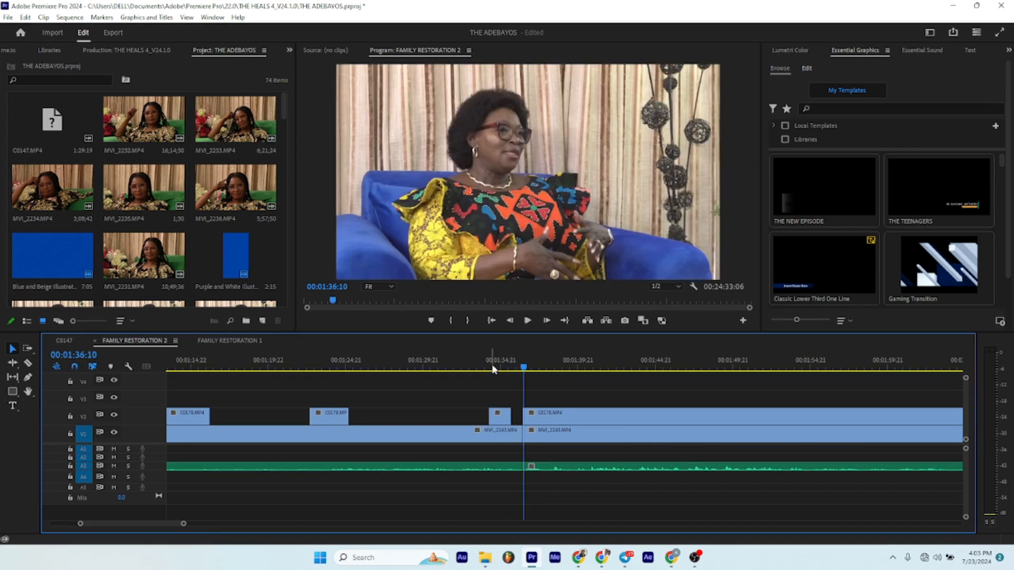
# Cut out both cameras and the audio between about 00:01:36 and 00:01:40, and close the gap.
pyautogui.press('c')
pyautogui.click(554, 430)
pyautogui.moveTo(550, 367); pyautogui.dragTo(366, 365)
pyautogui.press('v')
pyautogui.moveTo(415, 399); pyautogui.dragTo(424, 470)
pyautogui.press('c')
pyautogui.click(552, 416)
pyautogui.press('v')
pyautogui.press('Delete')
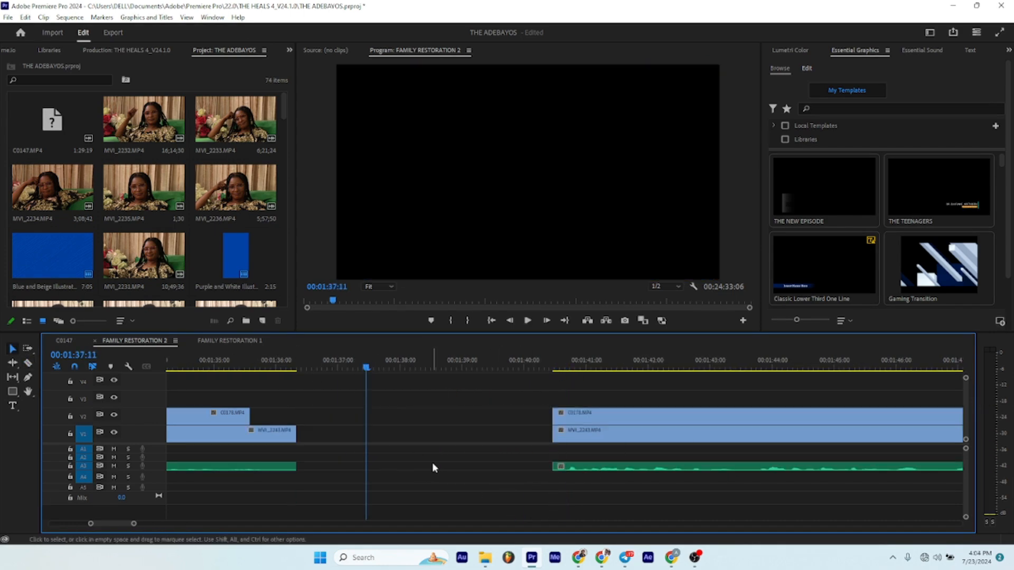
pyautogui.click(432, 463)
pyautogui.press('Delete')
# Cut all tracks at 00:01:39:15 and delete the segment between the previous cut and this one.
pyautogui.press('space')
pyautogui.press('space')
pyautogui.click(500, 368)
pyautogui.press('c')
pyautogui.keyDown('shift'); pyautogui.click(502, 469); pyautogui.keyUp('shift')
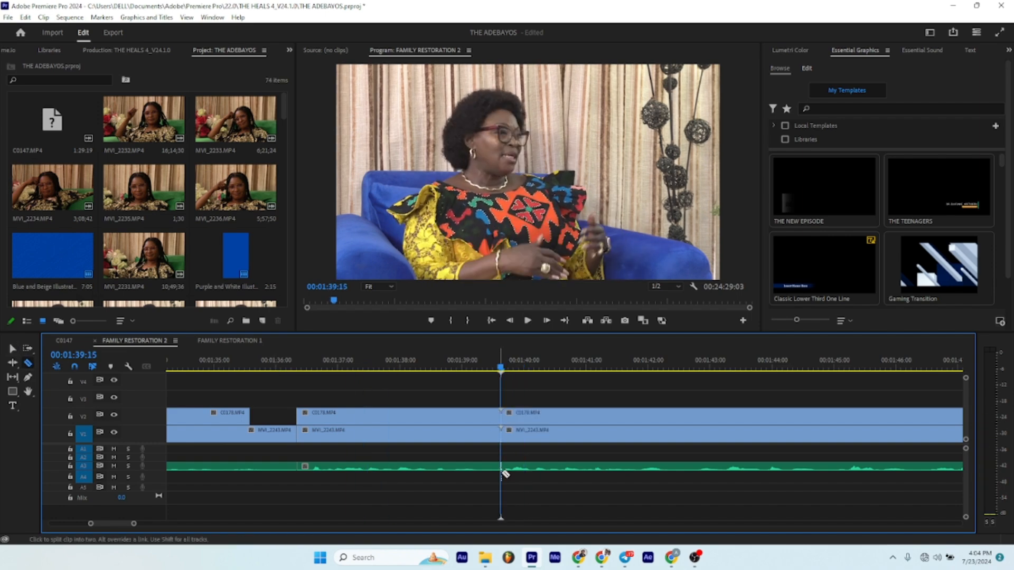
pyautogui.press('v')
pyautogui.moveTo(364, 396); pyautogui.dragTo(373, 470)
pyautogui.press('Delete')
pyautogui.press('space')
pyautogui.press('\\')
pyautogui.press('\\')
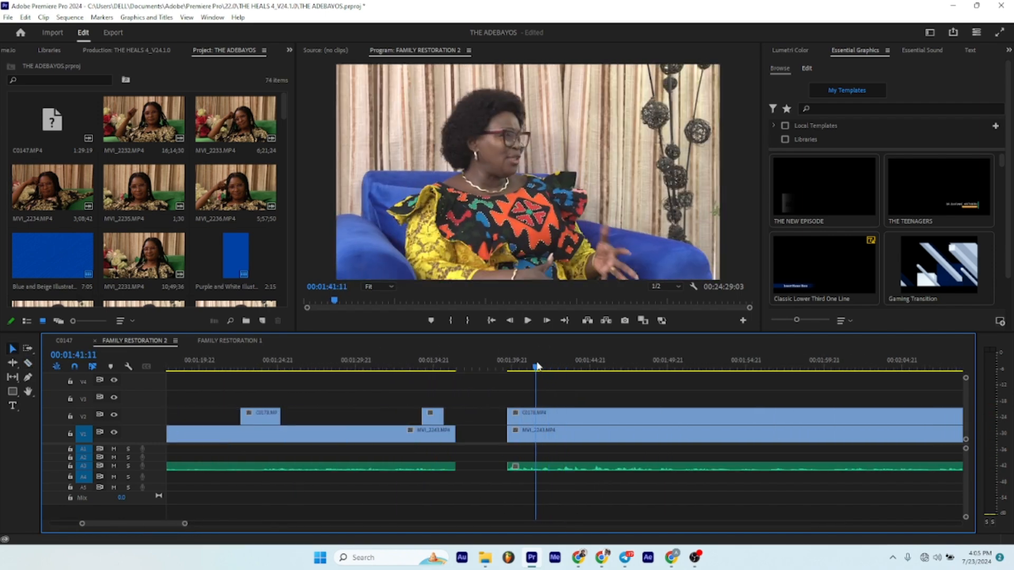
# Open gaps in C0178.MP4 on V2 from about 00:01:41 to 00:01:44 and from 00:01:50:14 to about 00:01:53, revealing the camera beneath.
pyautogui.moveTo(538, 416); pyautogui.dragTo(580, 417)
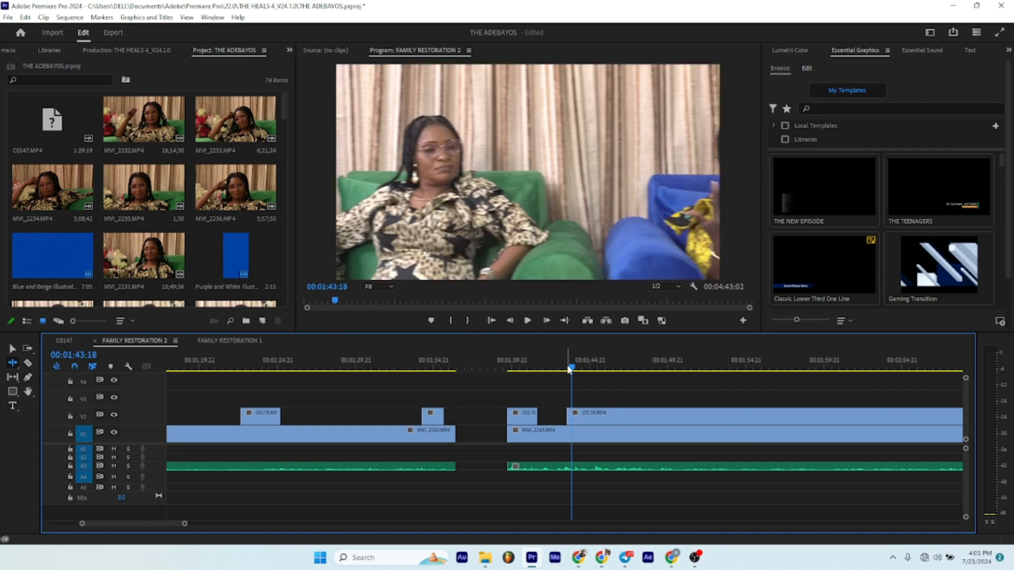
pyautogui.press('space')
pyautogui.press('space')
pyautogui.press('c')
pyautogui.click(678, 417)
pyautogui.press('v')
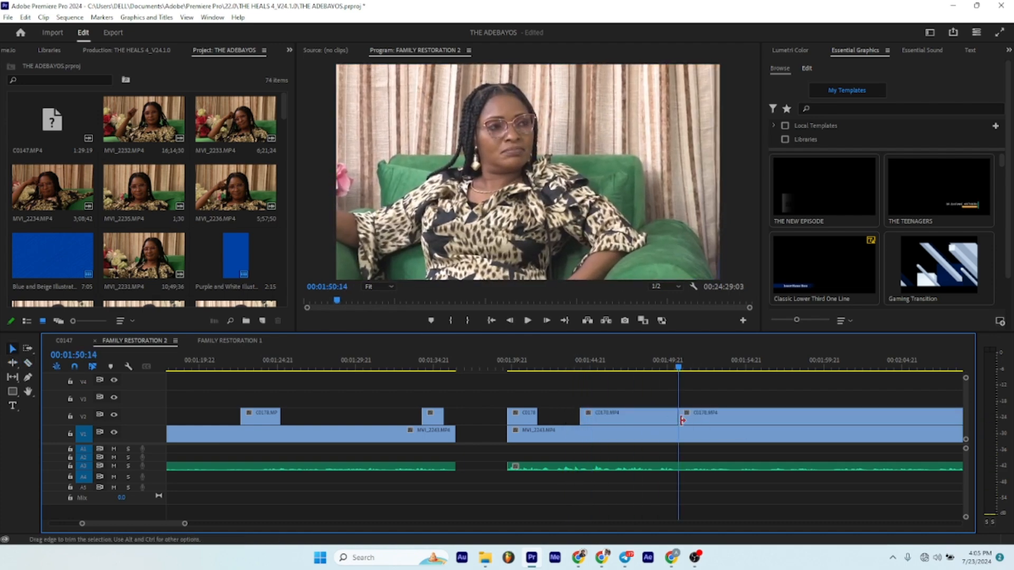
pyautogui.moveTo(678, 417); pyautogui.dragTo(717, 417)
# Cut C0178.MP4 on V2 at about 00:01:54 and trim the start of the following piece to about 00:01:58.
pyautogui.press('-')
pyautogui.press('=')
pyautogui.press('c')
pyautogui.click(574, 416)
pyautogui.press('v')
pyautogui.moveTo(576, 417); pyautogui.dragTo(641, 417)
# Cut the MVI_2243.MP4 clip on V1 and the audio on A3 at 00:01:55:05.
pyautogui.press('space')
pyautogui.press('space')
pyautogui.press('=')
pyautogui.press('=')
pyautogui.press('=')
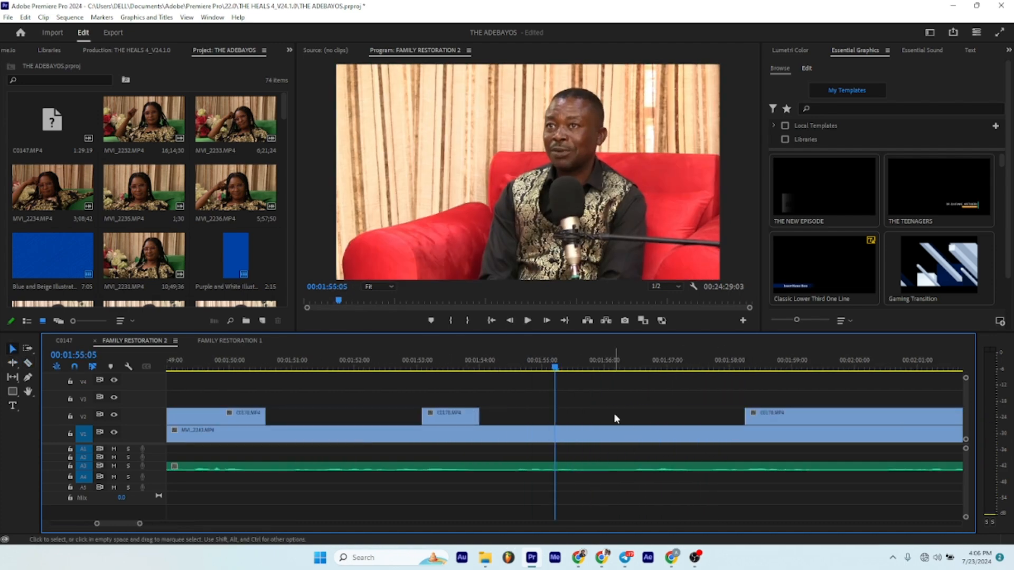
pyautogui.moveTo(502, 364); pyautogui.dragTo(565, 374)
pyautogui.press('c')
pyautogui.click(575, 440)
pyautogui.click(569, 466)
pyautogui.press('v')
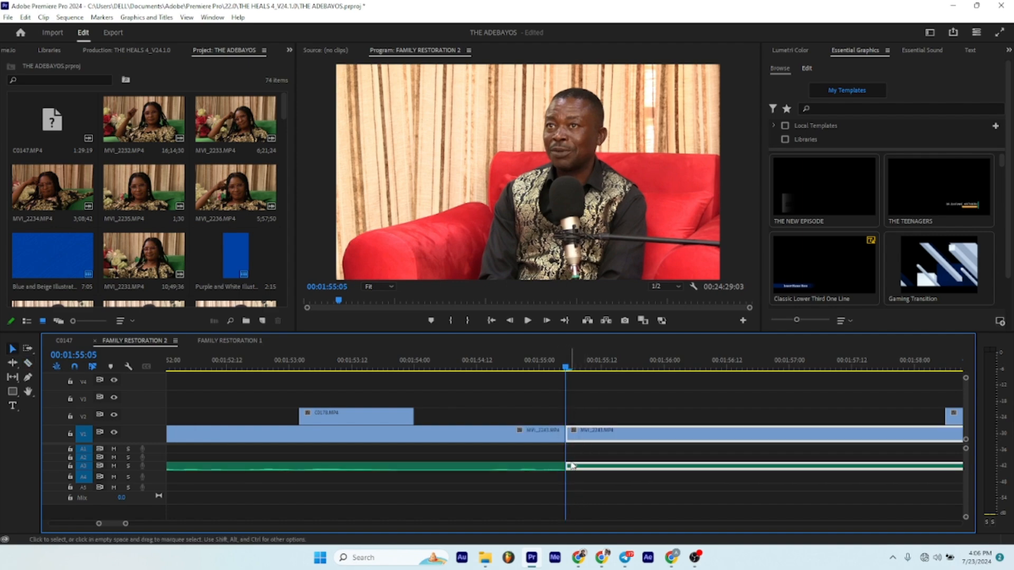
# Trim about one second off the start of the clips after the 00:01:55:05 cut, close the gap, and play the join.
pyautogui.moveTo(568, 439); pyautogui.dragTo(696, 438)
pyautogui.click(629, 435)
pyautogui.press('Delete')
pyautogui.press('space')
pyautogui.click(495, 364)
pyautogui.press('space')
pyautogui.press('space')
# Widen the timeline panel and expand all tracks to show clip thumbnails and larger waveforms.
pyautogui.moveTo(41, 434); pyautogui.dragTo(28, 432)
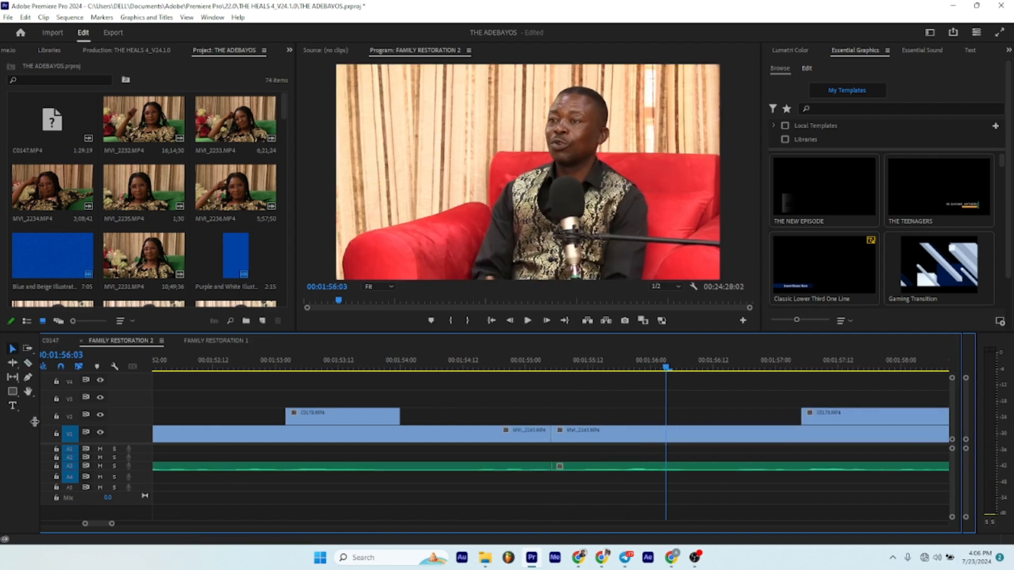
pyautogui.click(115, 366)
pyautogui.click(158, 294)
pyautogui.moveTo(966, 382); pyautogui.dragTo(966, 382)
pyautogui.moveTo(966, 510); pyautogui.dragTo(965, 514)
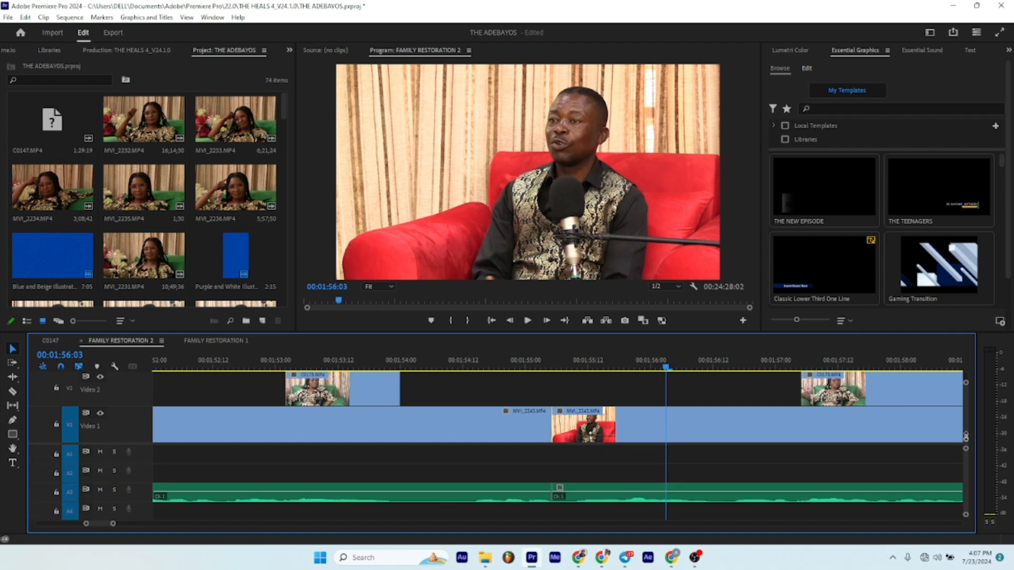
# Play the sequence from around 00:01:56 to check the edited camera switches.
pyautogui.press('space')
pyautogui.press('\\')
pyautogui.press('=')
pyautogui.press('=')
pyautogui.press('=')
pyautogui.press('=')
pyautogui.click(546, 366)
pyautogui.press('space')
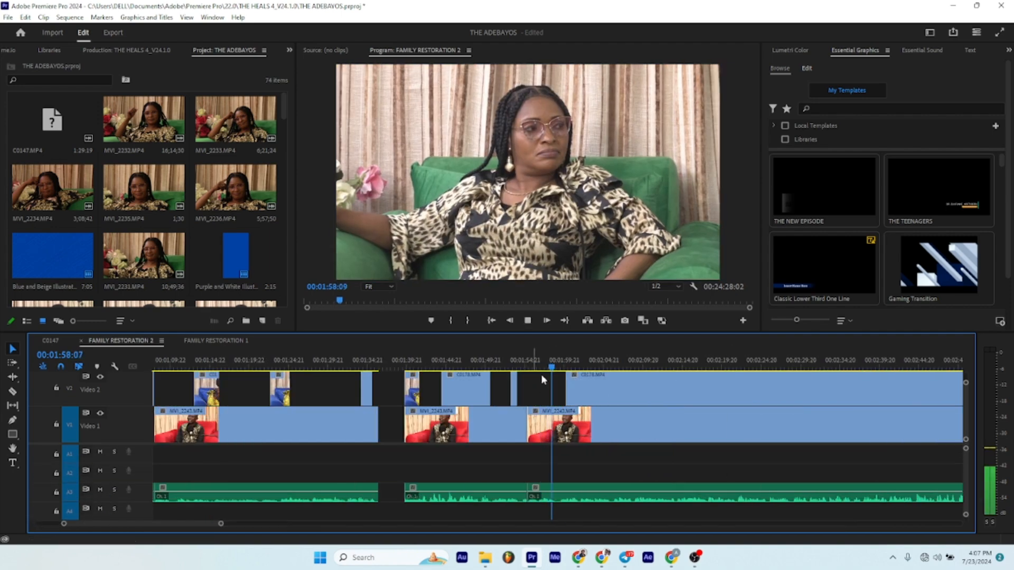
# Trim the start of the long C0178.MP4 clip on V2 to 00:02:21:12, keeping the lower camera visible until there.
pyautogui.moveTo(543, 380); pyautogui.dragTo(666, 388)
pyautogui.press('-')
pyautogui.press('-')
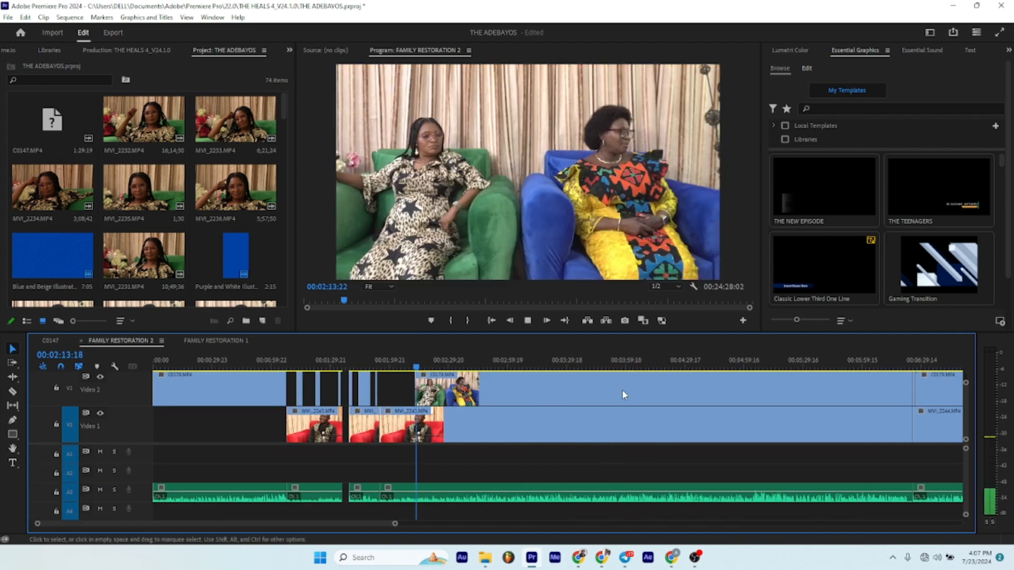
pyautogui.press('=')
pyautogui.moveTo(551, 389); pyautogui.dragTo(584, 386)
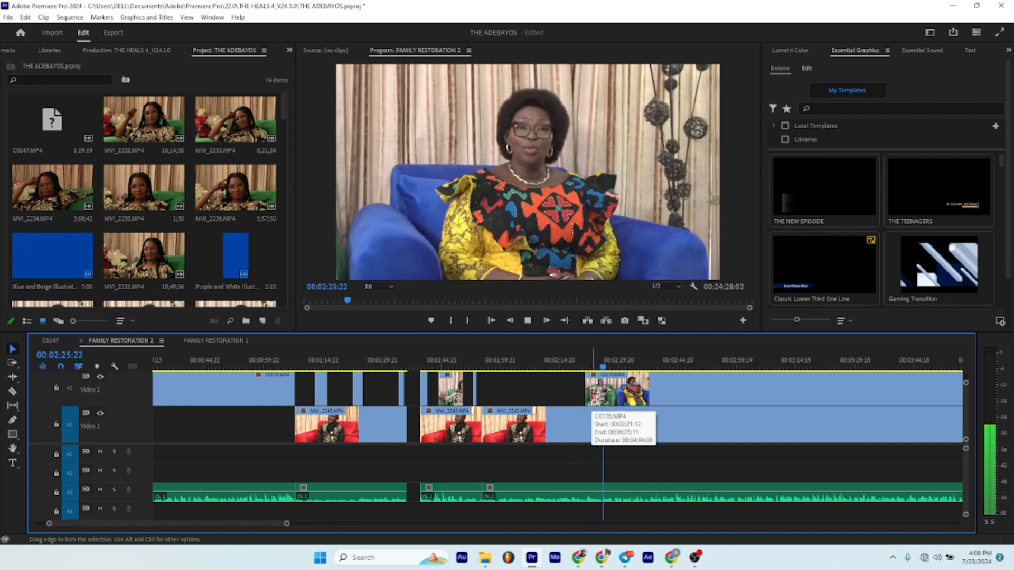
# Play on past 00:03:00 and cut both cameras and the audio at 00:03:01:19.
pyautogui.press('-')
pyautogui.press('=')
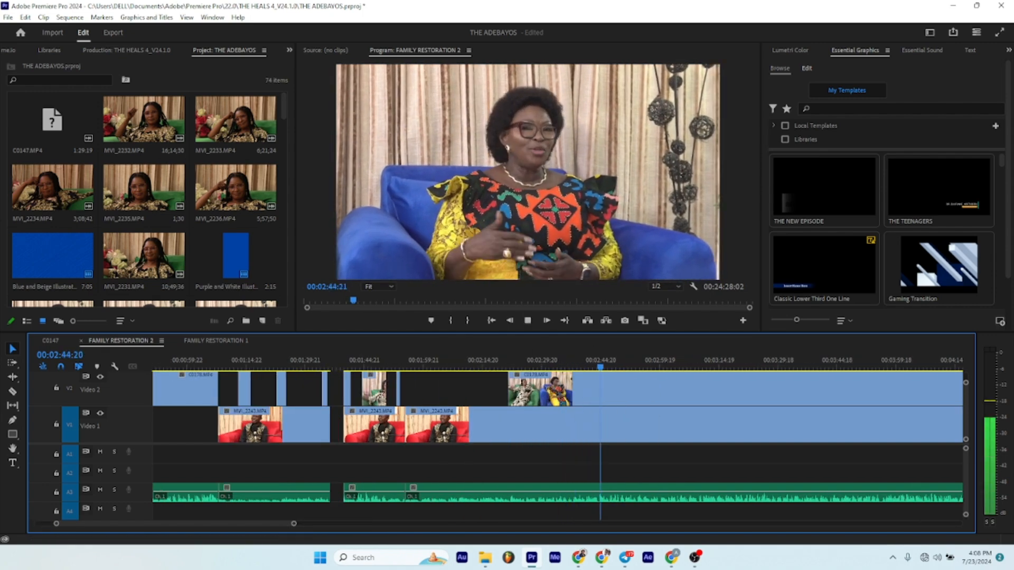
pyautogui.press('=')
pyautogui.press('=')
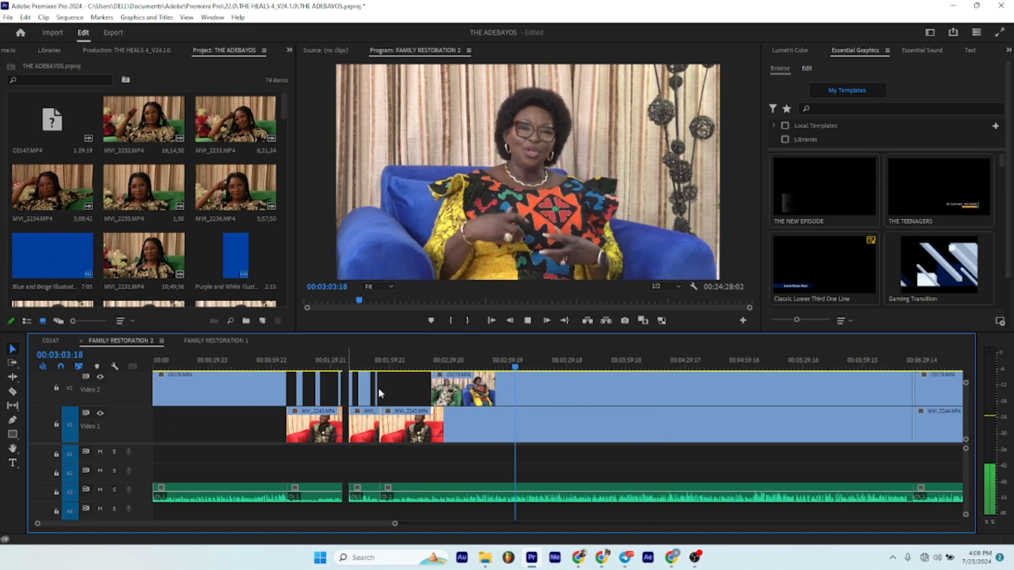
pyautogui.press('space')
pyautogui.press('c')
pyautogui.keyDown('shift'); pyautogui.click(507, 396); pyautogui.keyUp('shift')
pyautogui.press('v')
pyautogui.press('\\')
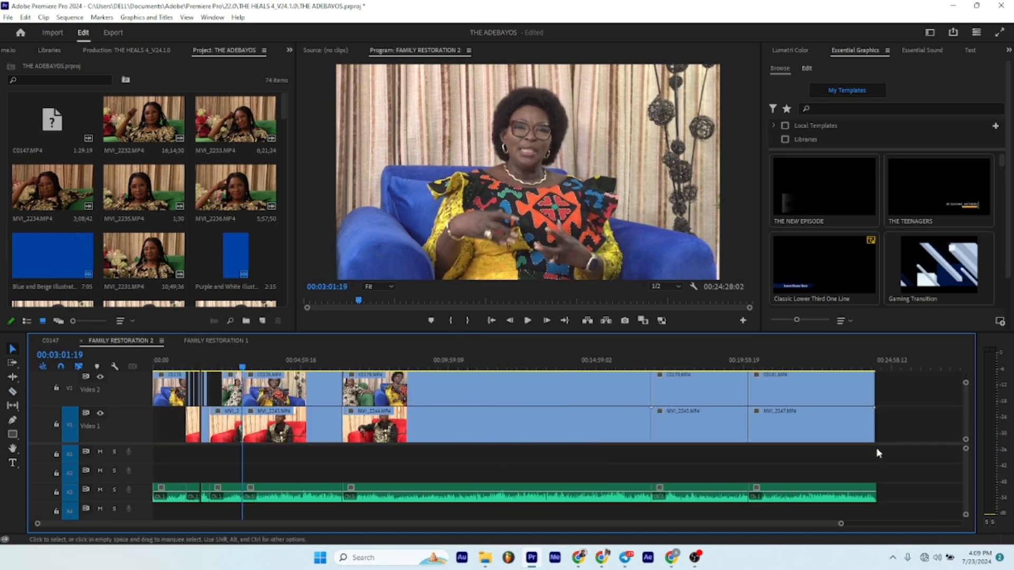
# Reduce the height of the video tracks and play the passage from 00:03:01:19 to 00:03:04:20.
pyautogui.moveTo(965, 383); pyautogui.dragTo(965, 376)
pyautogui.press('space')
pyautogui.press('=')
pyautogui.press('=')
pyautogui.press('space')
# Try trimming the start of the clips after the 00:03:01:19 cut, play the passage, and undo the trim.
pyautogui.click(623, 497)
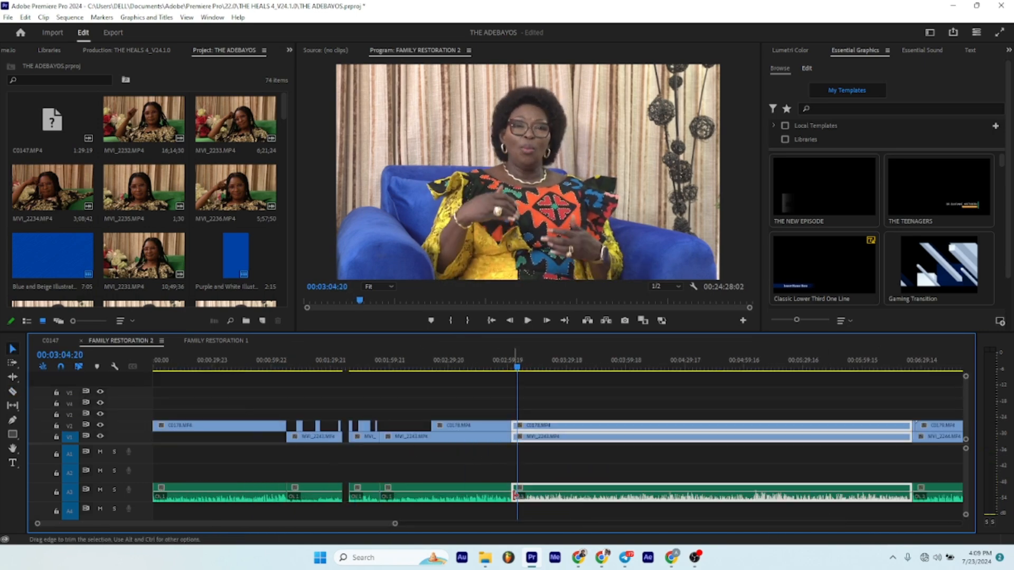
pyautogui.moveTo(623, 497); pyautogui.dragTo(634, 497)
pyautogui.press('=')
pyautogui.press('=')
pyautogui.press('=')
pyautogui.press('space')
pyautogui.press('space')
pyautogui.hotkey('ctrl', 'z')
# Trim the start of the clips after the 00:03:01:19 cut to 00:03:04:18, and close the gap.
pyautogui.moveTo(508, 364); pyautogui.dragTo(552, 366)
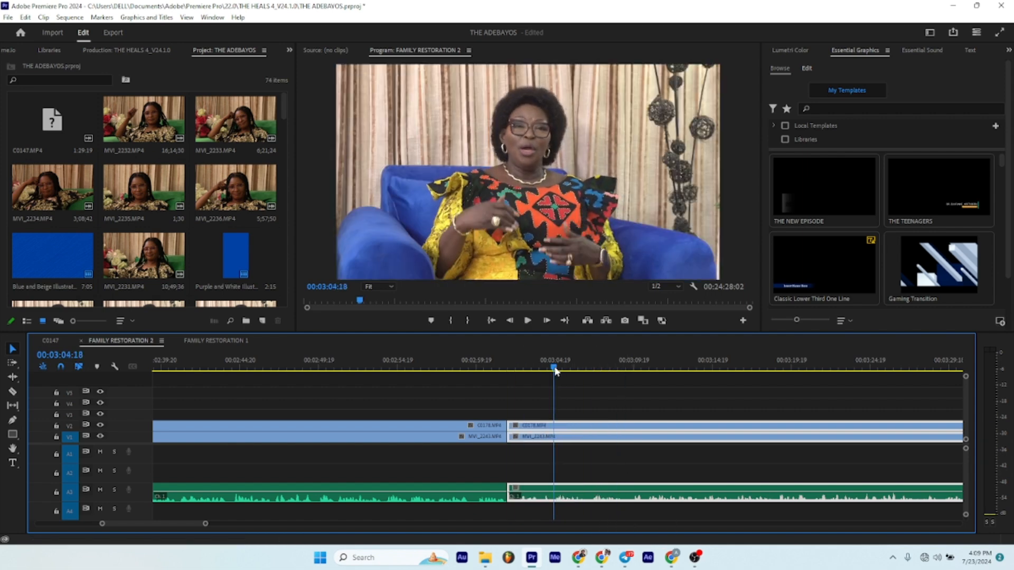
pyautogui.moveTo(509, 436); pyautogui.dragTo(553, 436)
pyautogui.click(541, 436)
pyautogui.press('Delete')
# Play across the join, trim the start of the following clips to 00:03:04:04, and close the gap.
pyautogui.click(487, 366)
pyautogui.press('space')
pyautogui.moveTo(483, 367); pyautogui.dragTo(546, 370)
pyautogui.moveTo(508, 488); pyautogui.dragTo(546, 488)
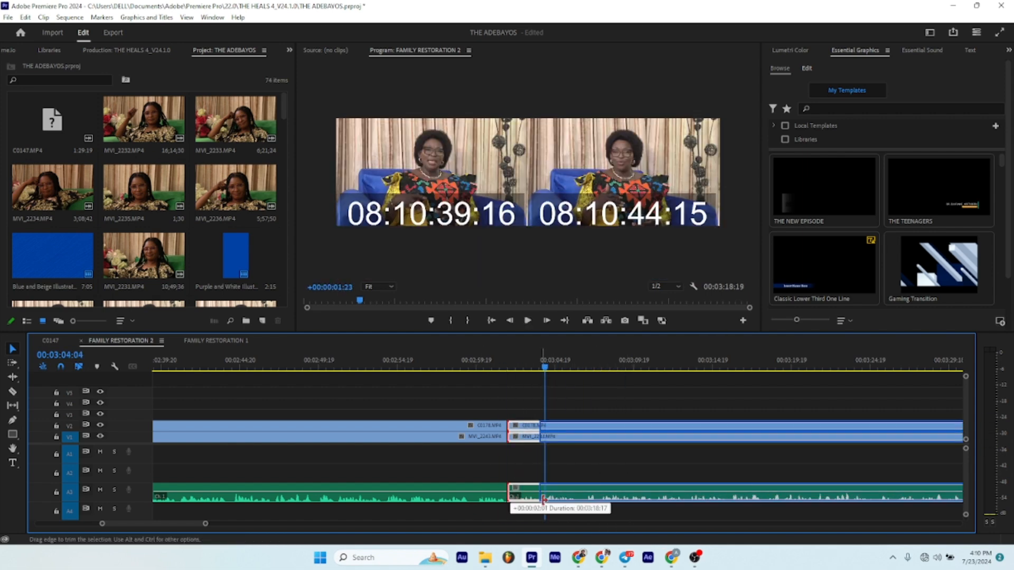
pyautogui.click(531, 489)
pyautogui.press('Delete')
# Trim the end of the clips before the join back to 00:02:59:14, and close the gap.
pyautogui.moveTo(515, 364); pyautogui.dragTo(417, 371)
pyautogui.press('space')
pyautogui.press('space')
pyautogui.moveTo(506, 429); pyautogui.dragTo(470, 433)
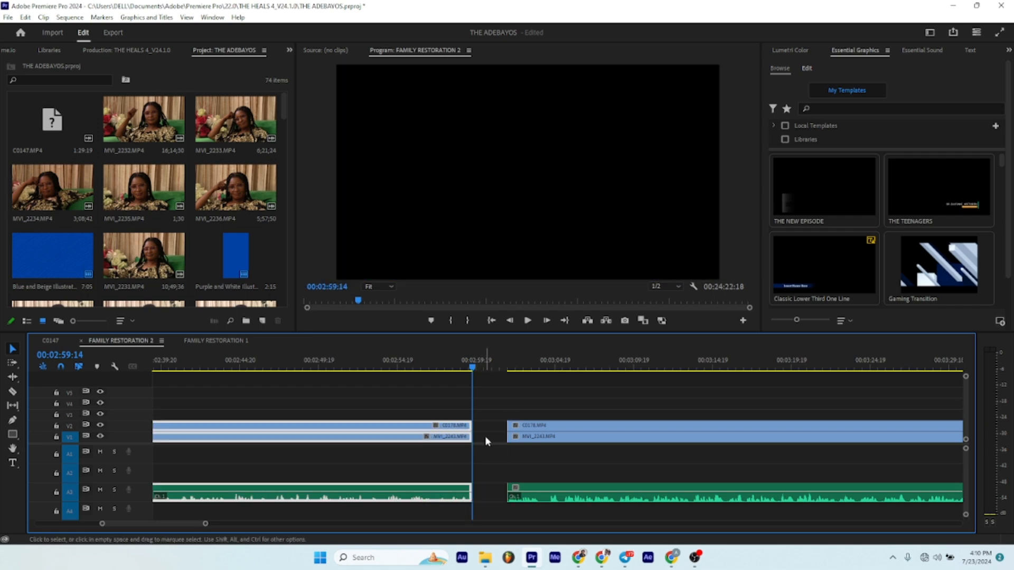
pyautogui.click(486, 438)
pyautogui.press('Delete')
# Play the sequence across the closed join and replay the passage around 00:03:46 to find the next cut.
pyautogui.click(455, 366)
pyautogui.press('space')
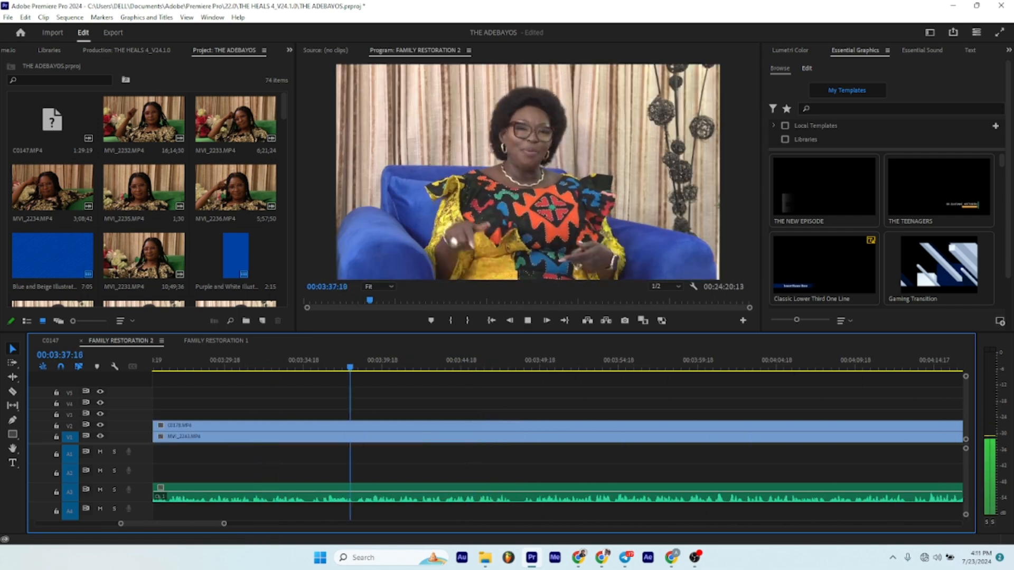
pyautogui.press('space')
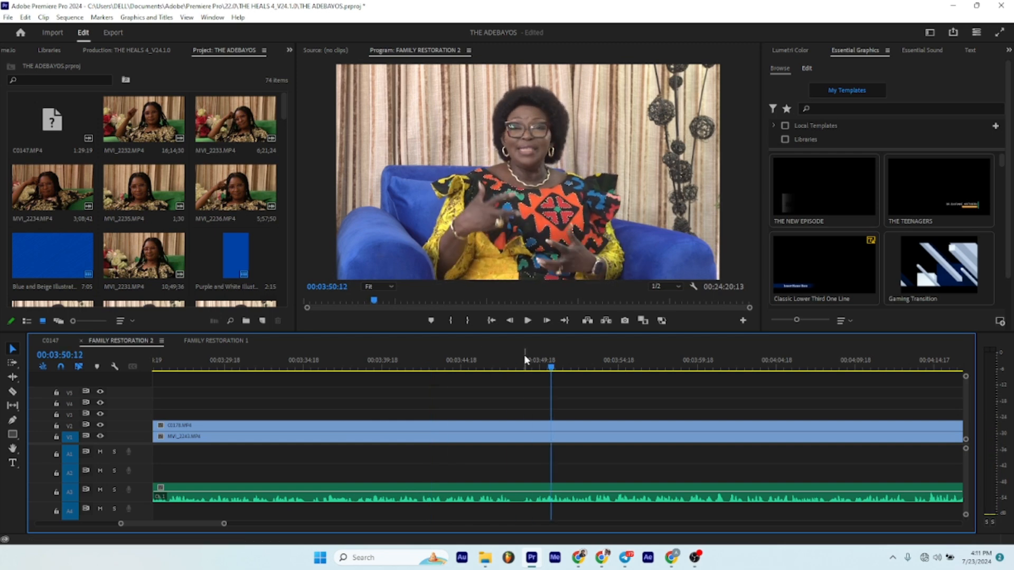
pyautogui.click(481, 364)
pyautogui.press('space')
pyautogui.click(473, 359)
pyautogui.press('space')
pyautogui.press('space')
# Select all clips and cut the MVI_2243.MP4 clip on V1 with the Razor tool.
pyautogui.press('=')
pyautogui.hotkey('ctrl', 'a')
pyautogui.press('c')
pyautogui.click(559, 437)
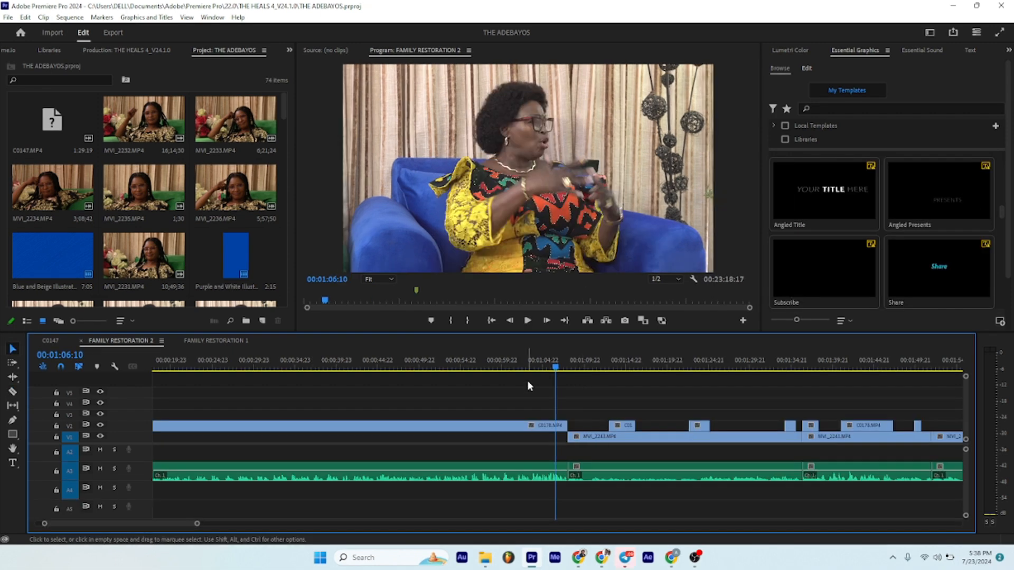
# Try the Razor tool by cutting the first C0178.MP4 clip on V2 at four points, and undo the cuts.
pyautogui.click(12, 391)
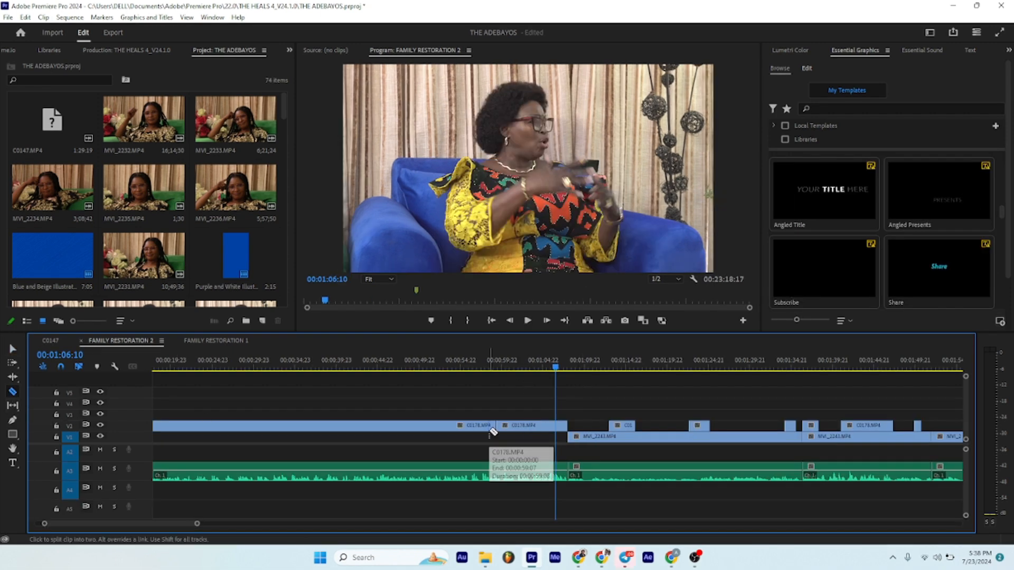
pyautogui.click(497, 426)
pyautogui.click(517, 426)
pyautogui.click(421, 426)
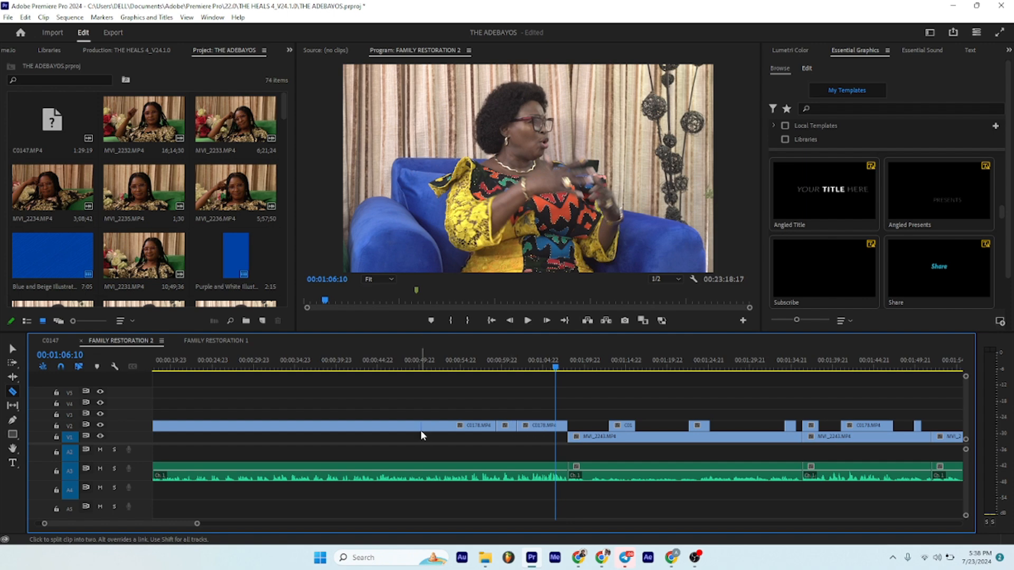
pyautogui.click(455, 426)
pyautogui.hotkey('ctrl', 'z')
pyautogui.hotkey('ctrl', 'z')
pyautogui.hotkey('ctrl', 'z')
pyautogui.hotkey('ctrl', 'z')
pyautogui.press('v')
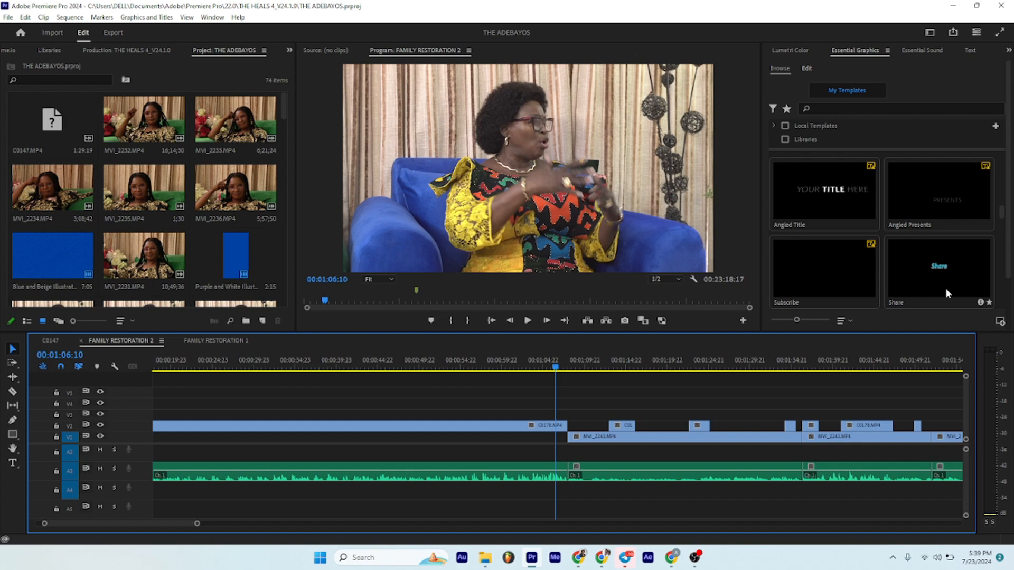
# View the whole sequence in the timeline to examine the finished camera switches.
pyautogui.press('\\')
pyautogui.press('\\')
pyautogui.press('\\')
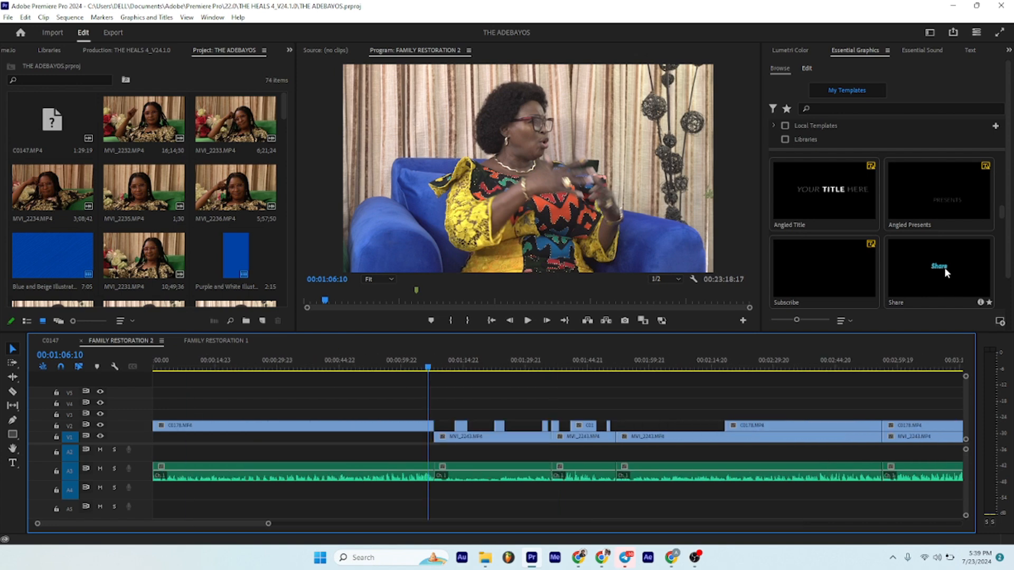
pyautogui.press('-')
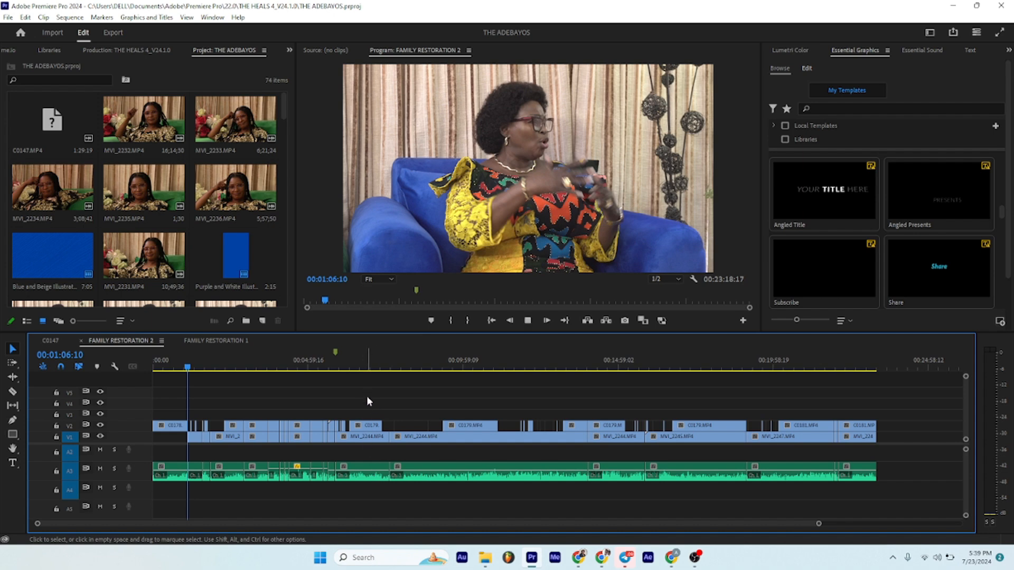
# Play the sequence across the camera switch around 00:01:06 to check the change of angle.
pyautogui.press('space')
pyautogui.press('space')
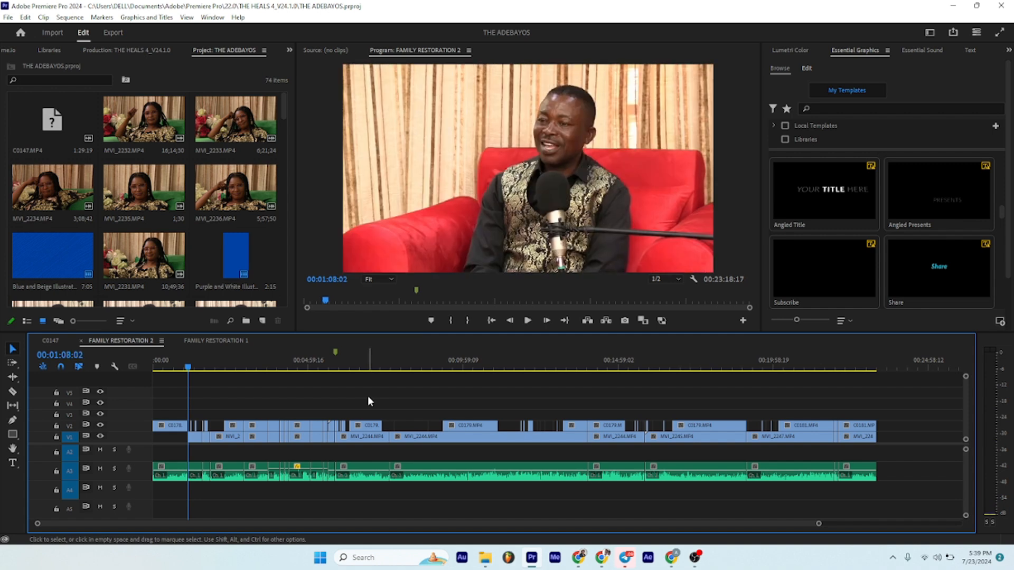
pyautogui.press('space')
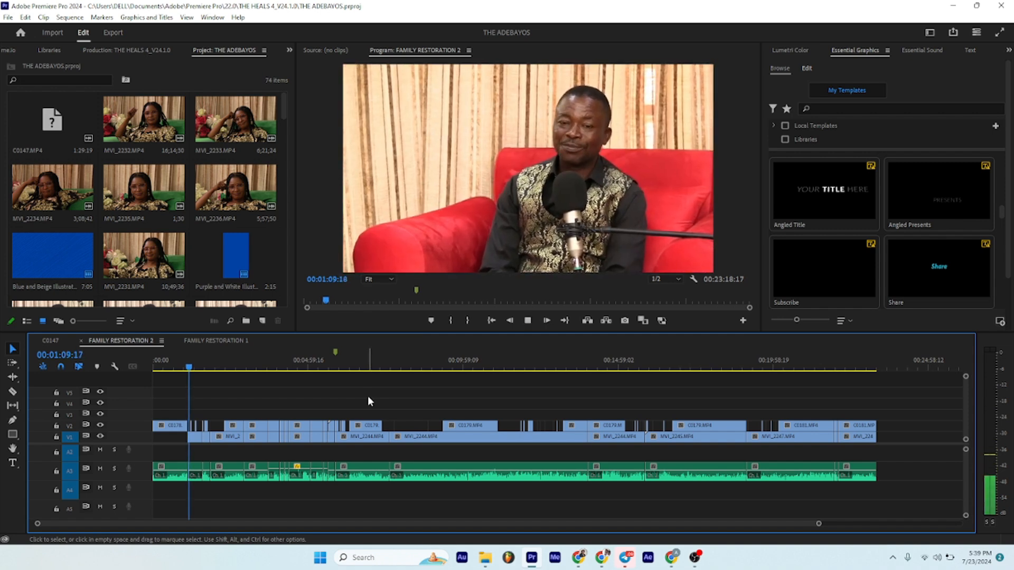
pyautogui.press('space')
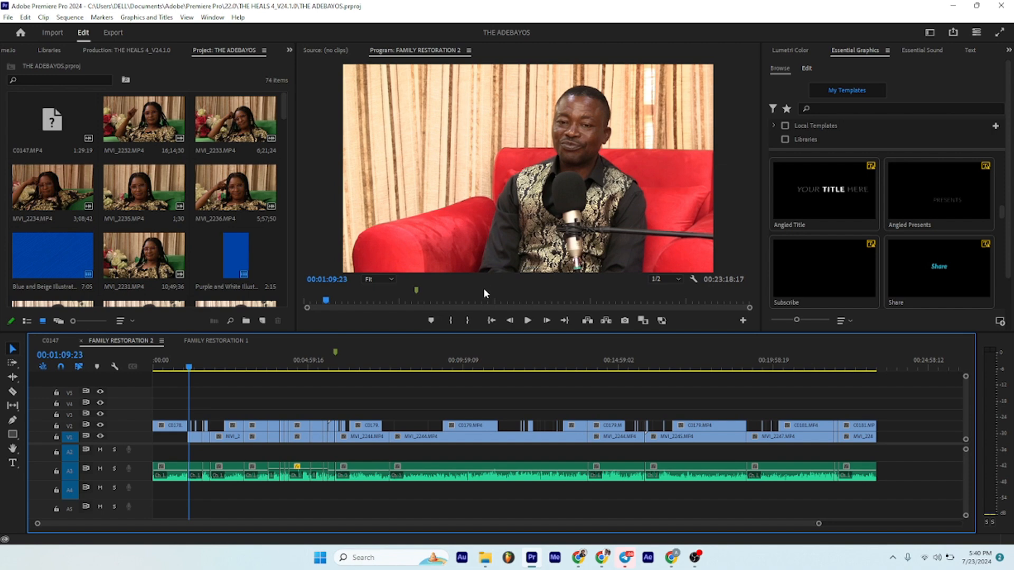
# Open the export settings for FAMILY RESTORATION 2 and set the output format to MP3.
pyautogui.hotkey('ctrl', 'm')
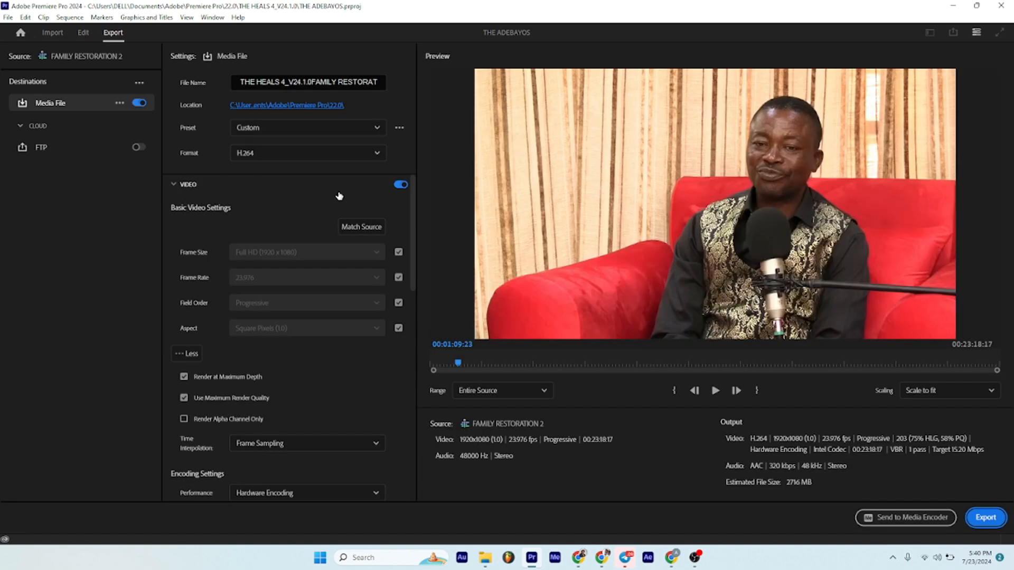
pyautogui.click(281, 155)
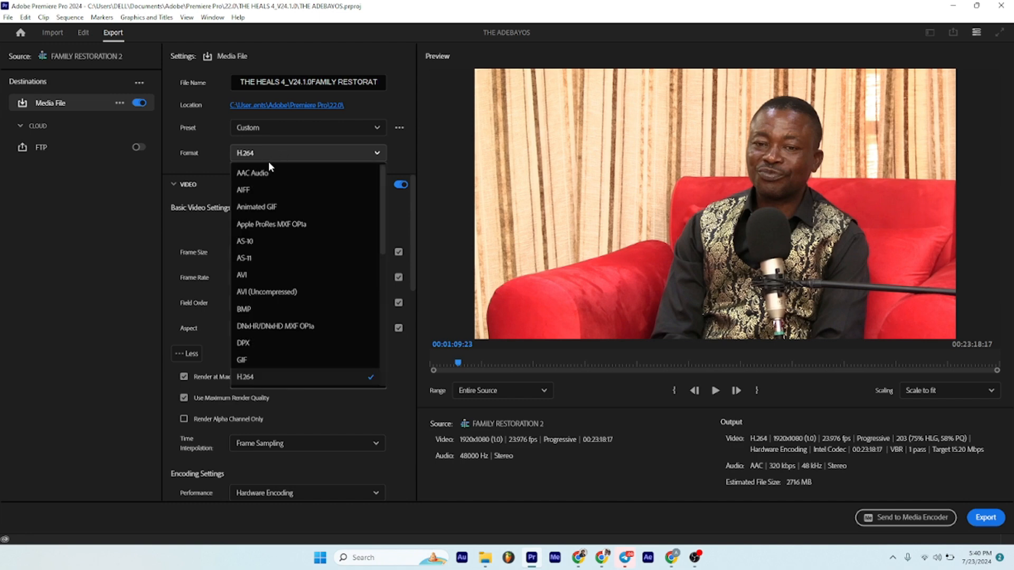
pyautogui.scroll(-3, 277, 294)
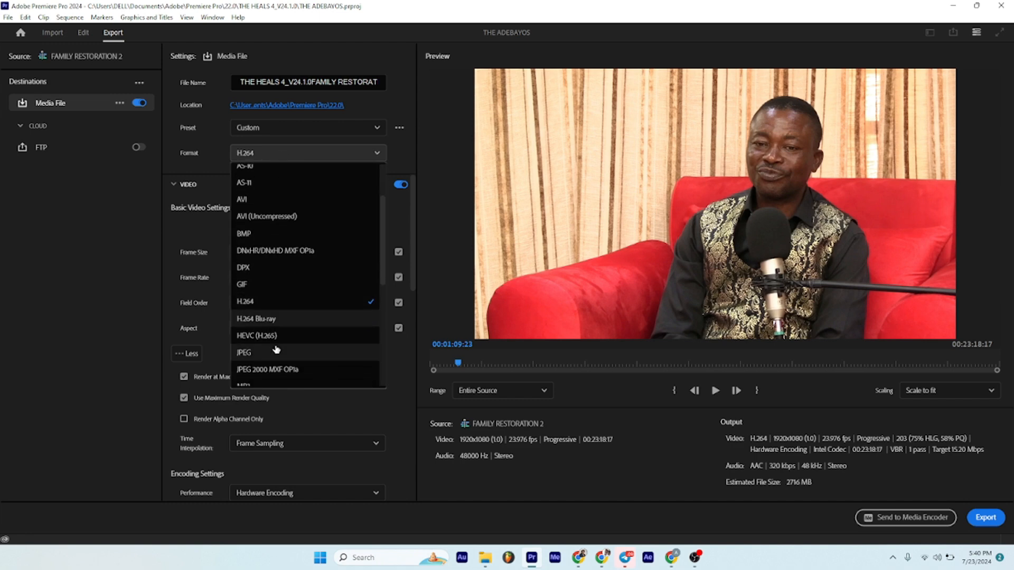
pyautogui.scroll(-2, 269, 339)
pyautogui.click(271, 334)
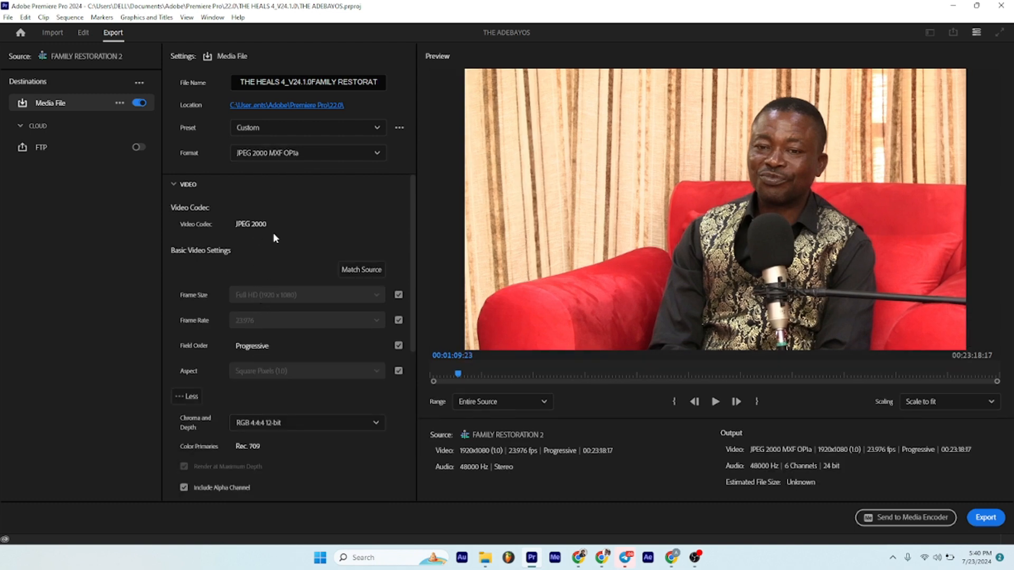
pyautogui.click(279, 154)
pyautogui.scroll(-2, 264, 312)
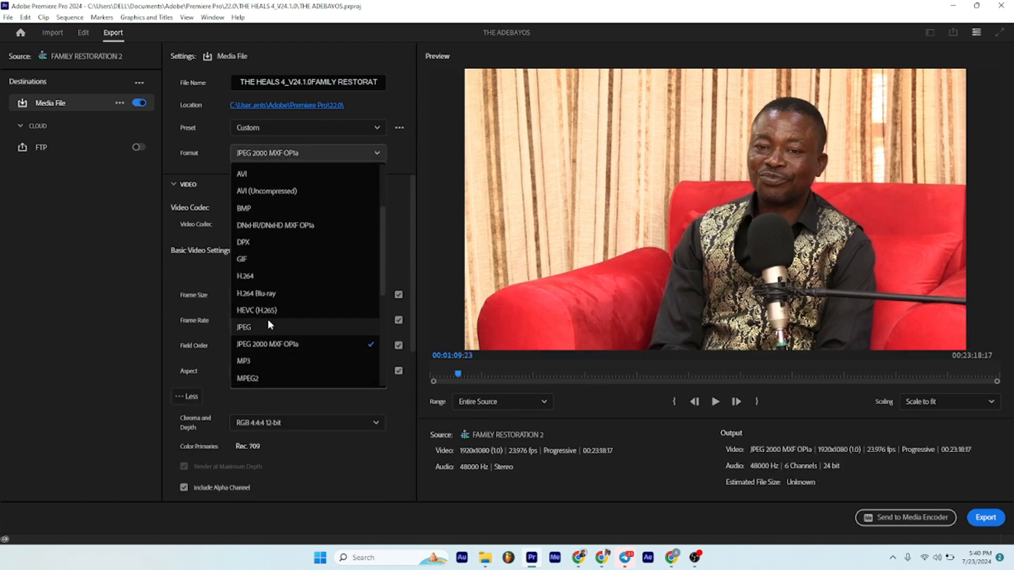
pyautogui.click(279, 342)
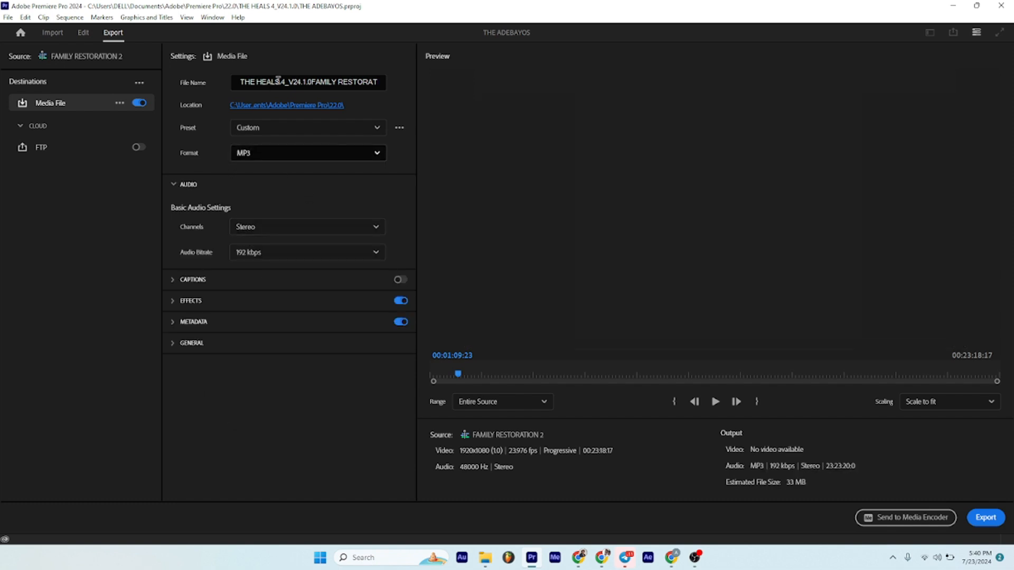
# Shorten the export file name to FAMILY RESTORATION 2, removing the project prefix and the extension.
pyautogui.moveTo(309, 83); pyautogui.dragTo(232, 89)
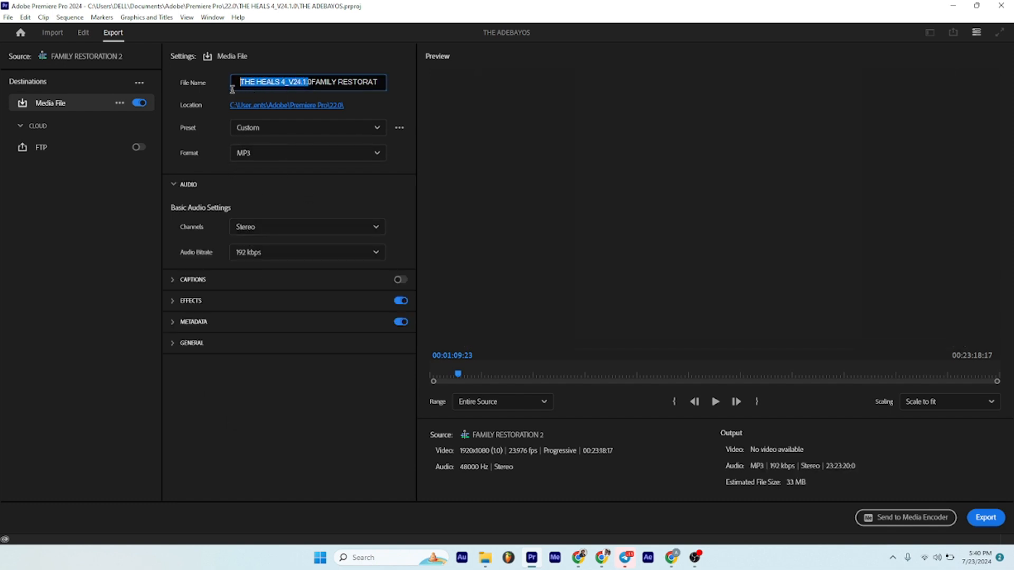
pyautogui.press('BackSpace')
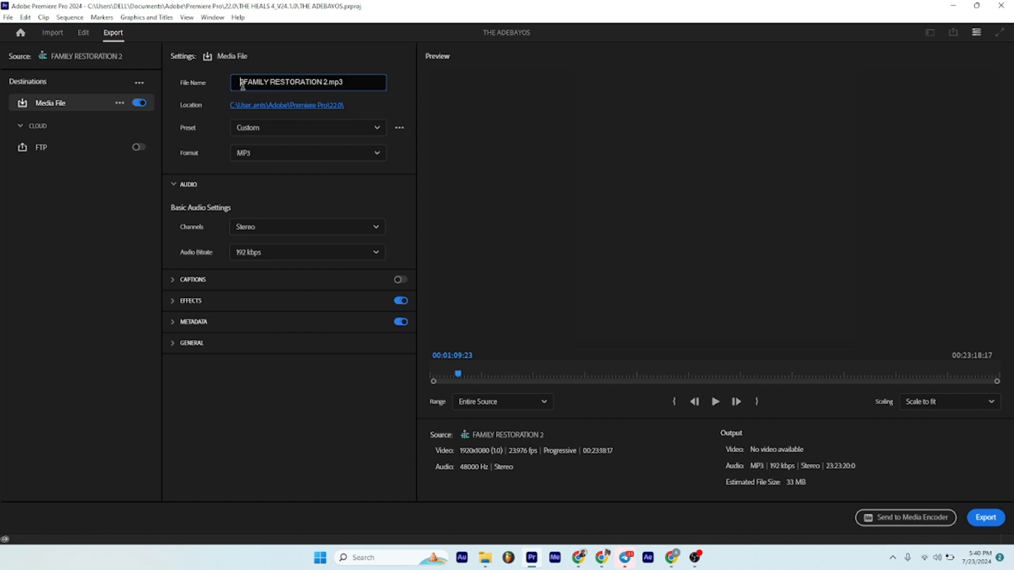
pyautogui.press('Delete')
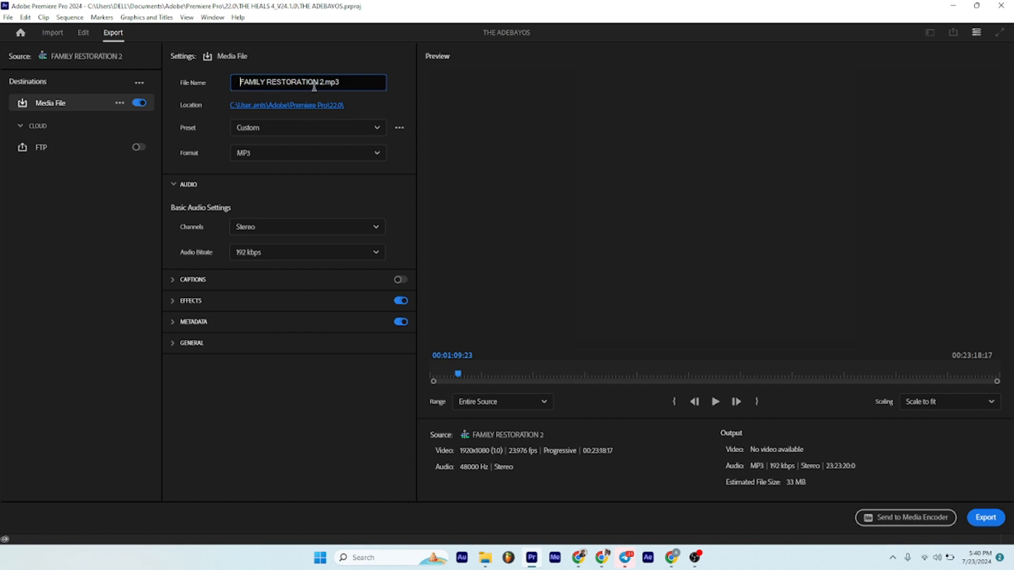
pyautogui.moveTo(322, 84); pyautogui.dragTo(352, 88)
pyautogui.press('BackSpace')
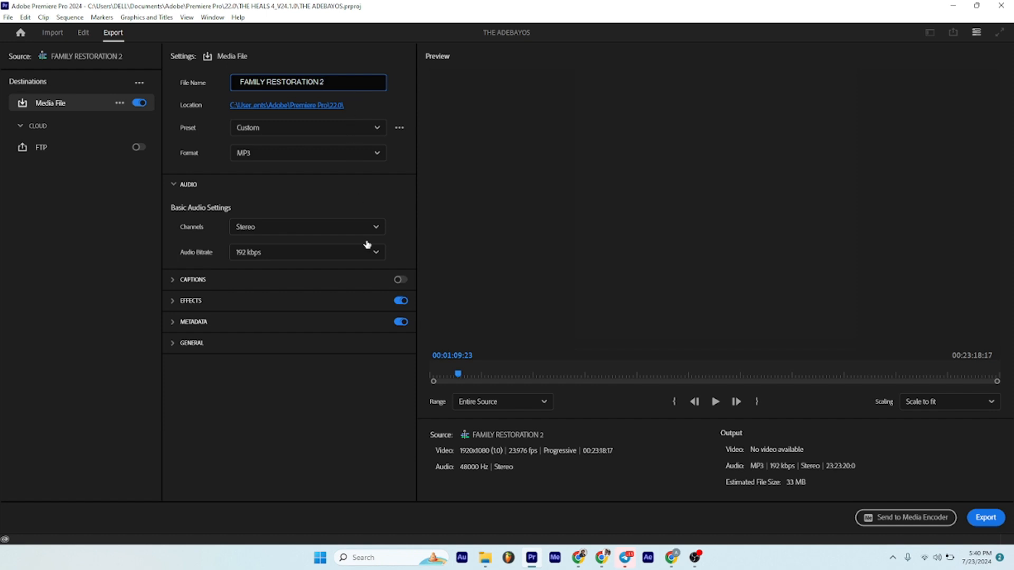
# Send the MP3 export to Adobe Media Encoder and start encoding the queue.
pyautogui.click(882, 517)
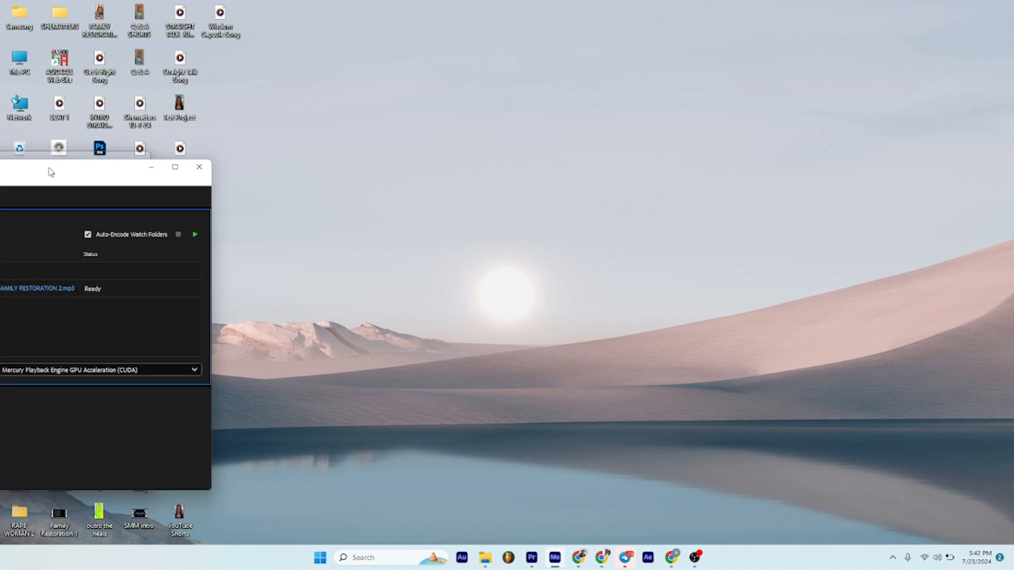
pyautogui.moveTo(49, 170); pyautogui.dragTo(686, 0)
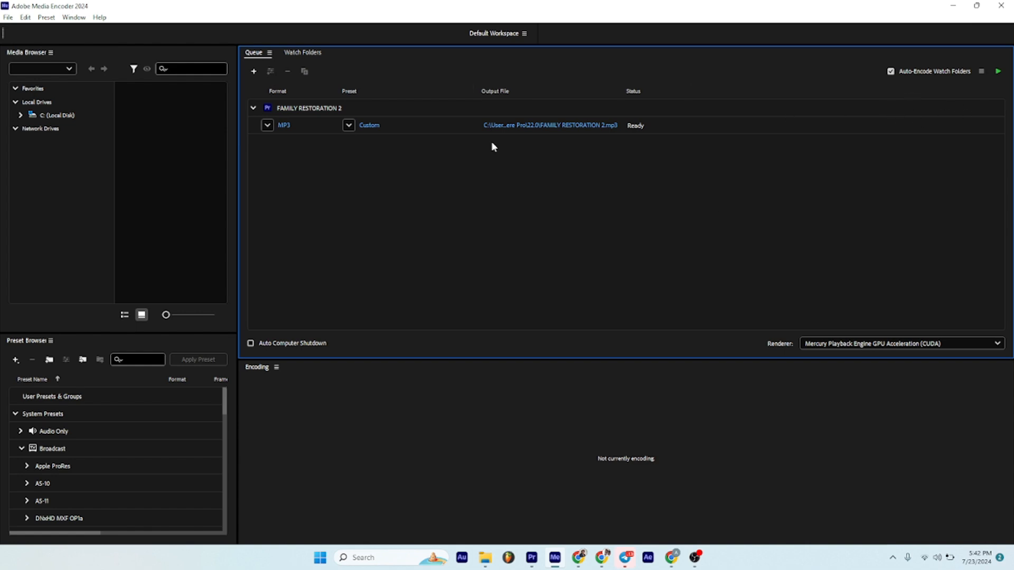
pyautogui.click(997, 73)
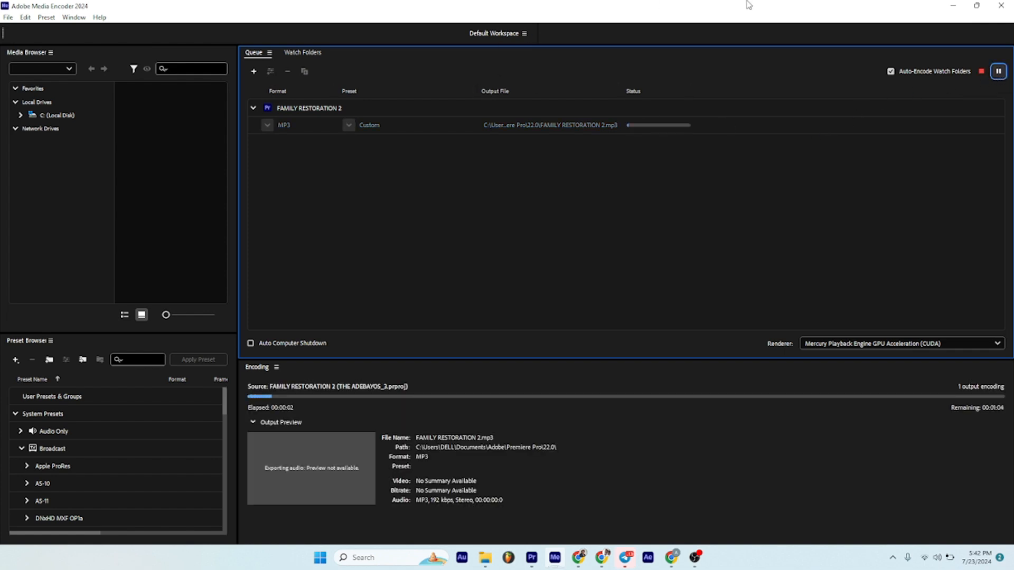
# Switch to Adobe Audition, postpone recovering the previous session, and open FAMILY RESTORATION 2.mp3 in the waveform editor.
pyautogui.moveTo(748, 4); pyautogui.dragTo(0, 285)
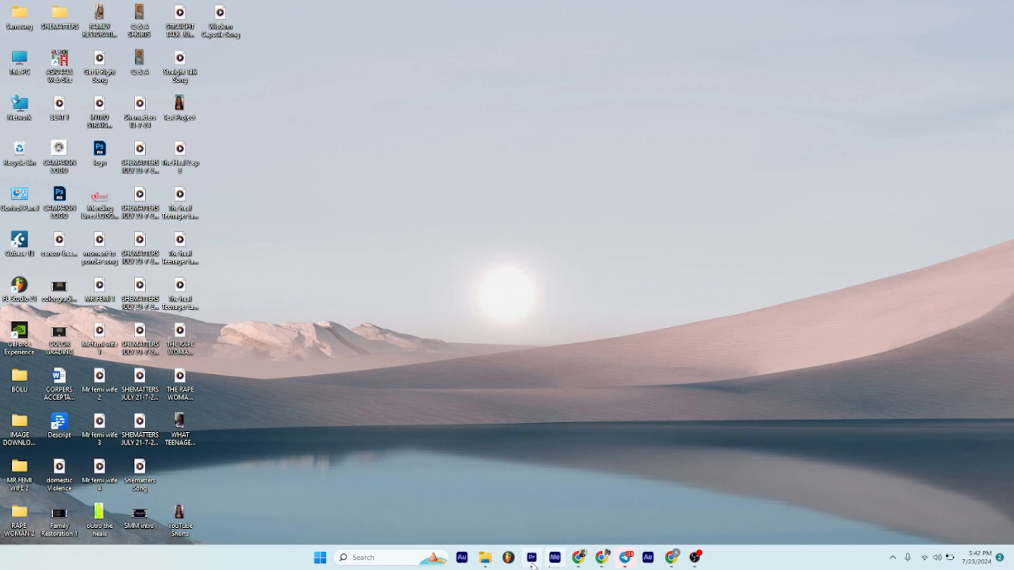
pyautogui.click(532, 558)
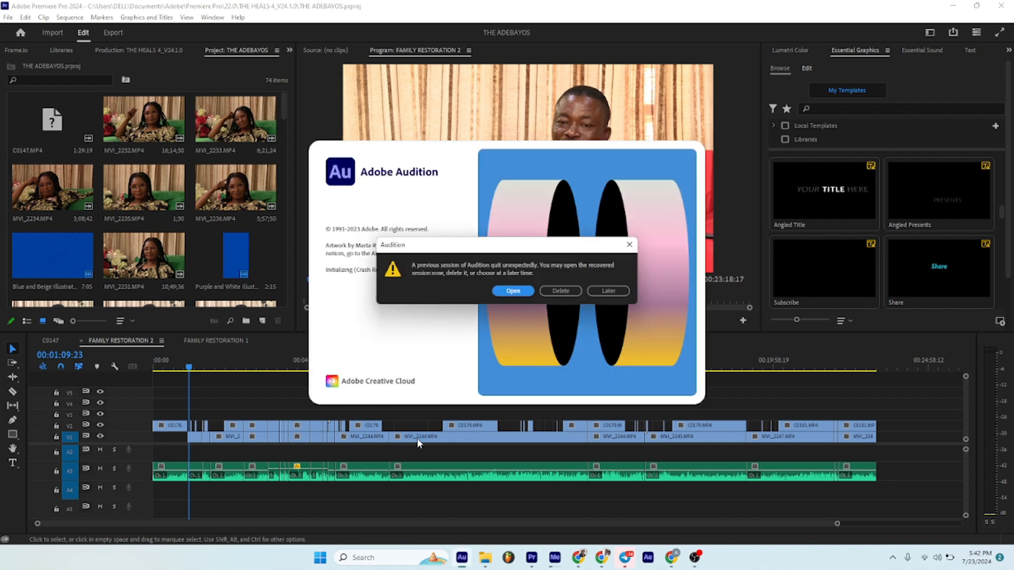
pyautogui.click(620, 291)
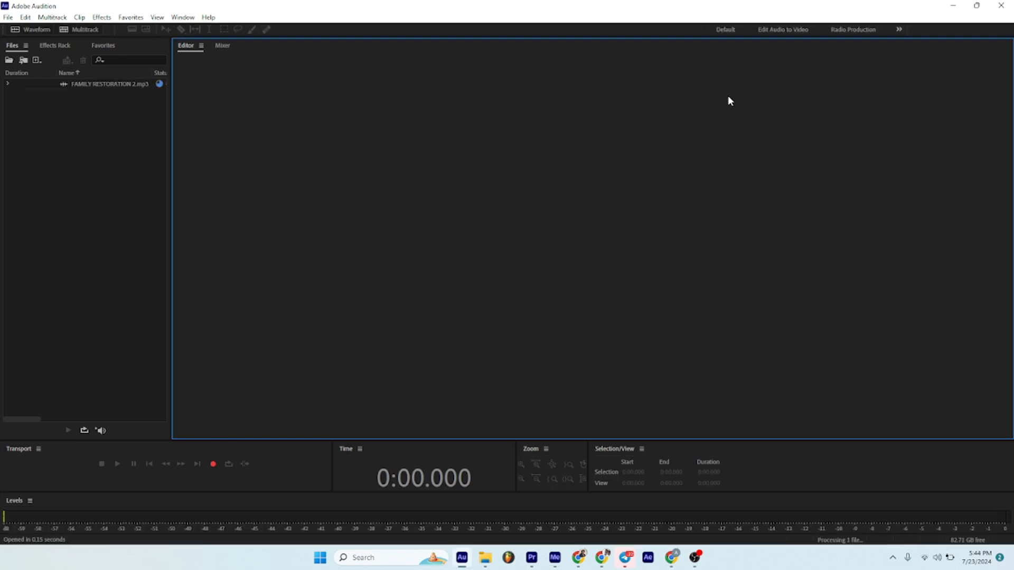
pyautogui.doubleClick(139, 84)
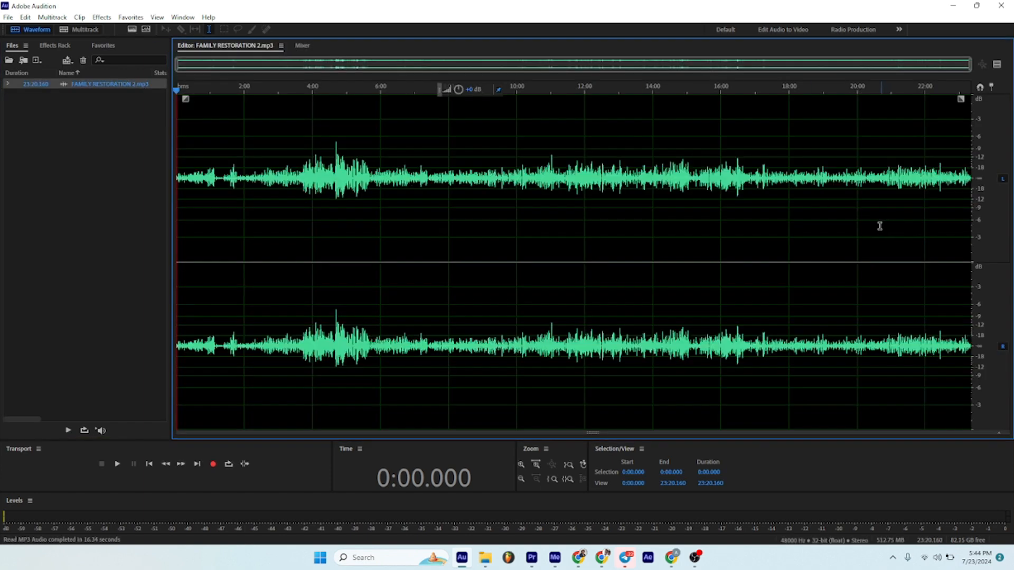
# Play the audio from about 7:10 and examine the waveform's volume levels up close.
pyautogui.click(420, 233)
pyautogui.press('space')
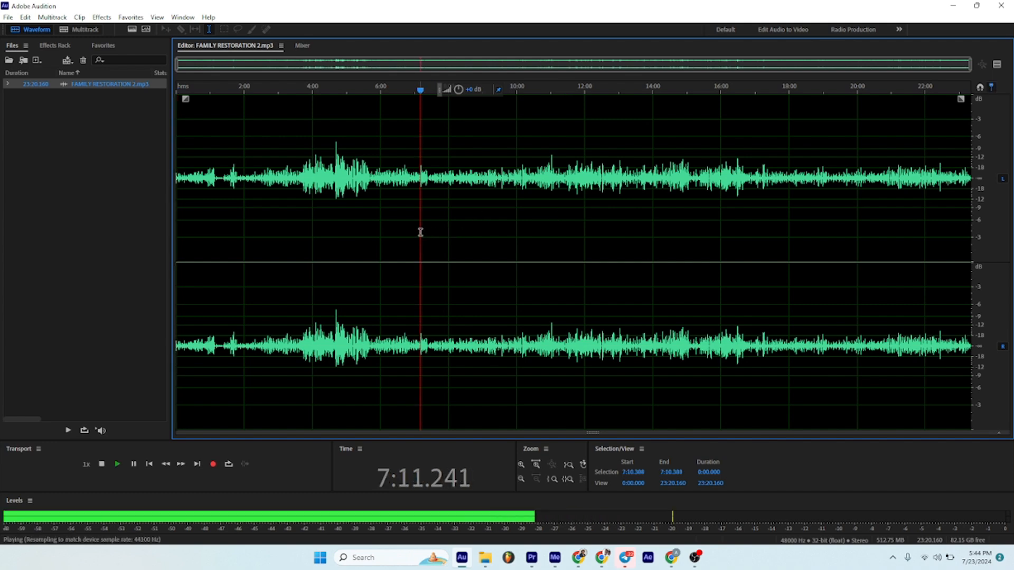
pyautogui.press('space')
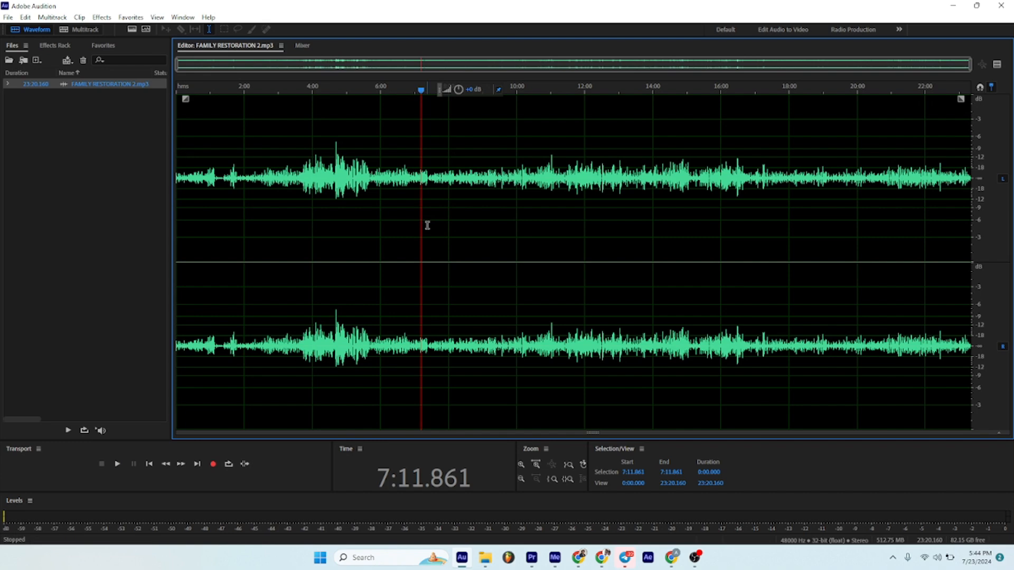
pyautogui.scroll(10, 427, 225)
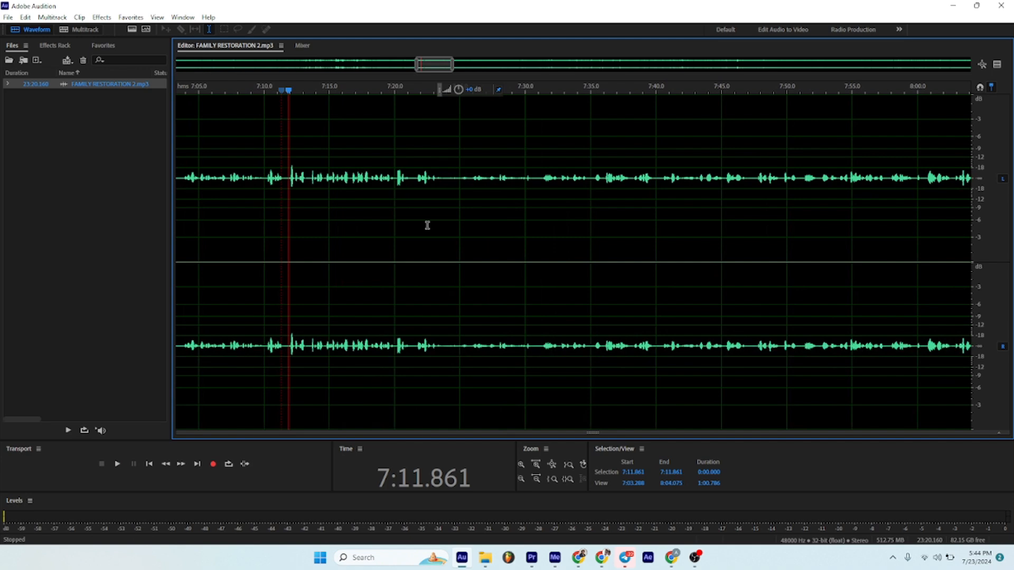
pyautogui.scroll(-8, 427, 225)
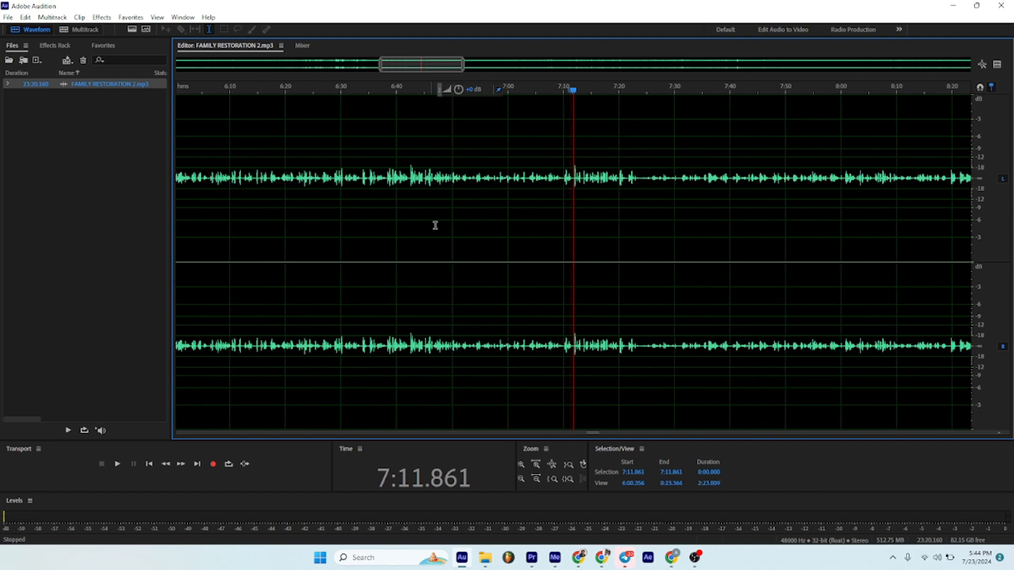
pyautogui.scroll(-2, 542, 215)
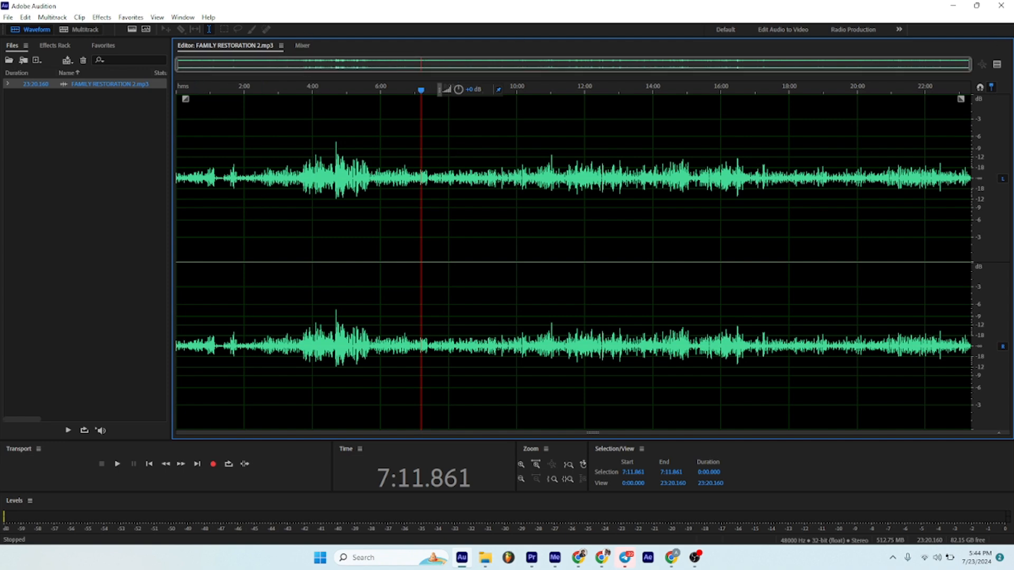
# Apply the Speech Volume Leveler to the whole file with a -15.5 dB target level, 46.5% leveling and 44.4 dB dynamic range.
pyautogui.click(102, 17)
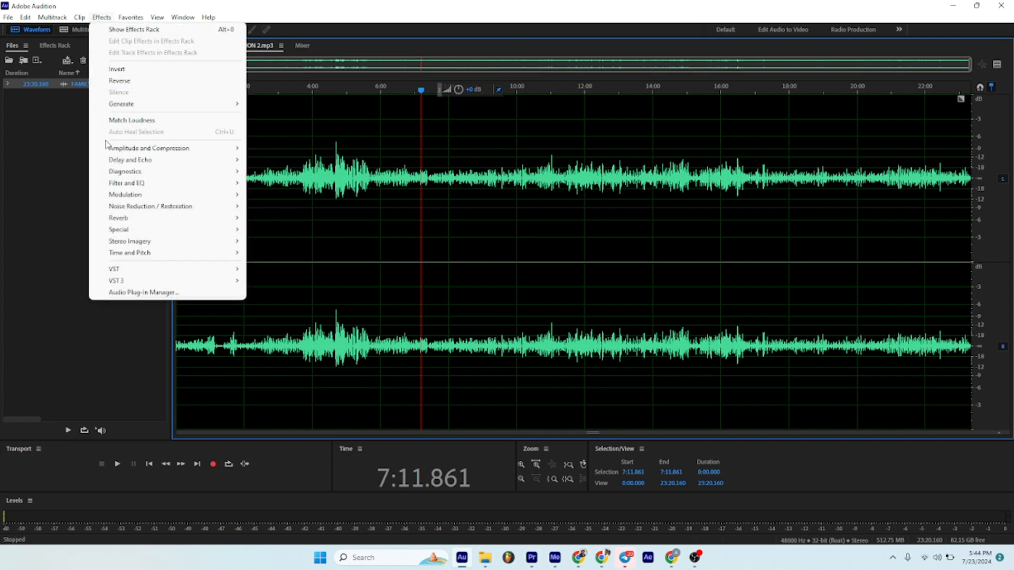
pyautogui.moveTo(131, 153)
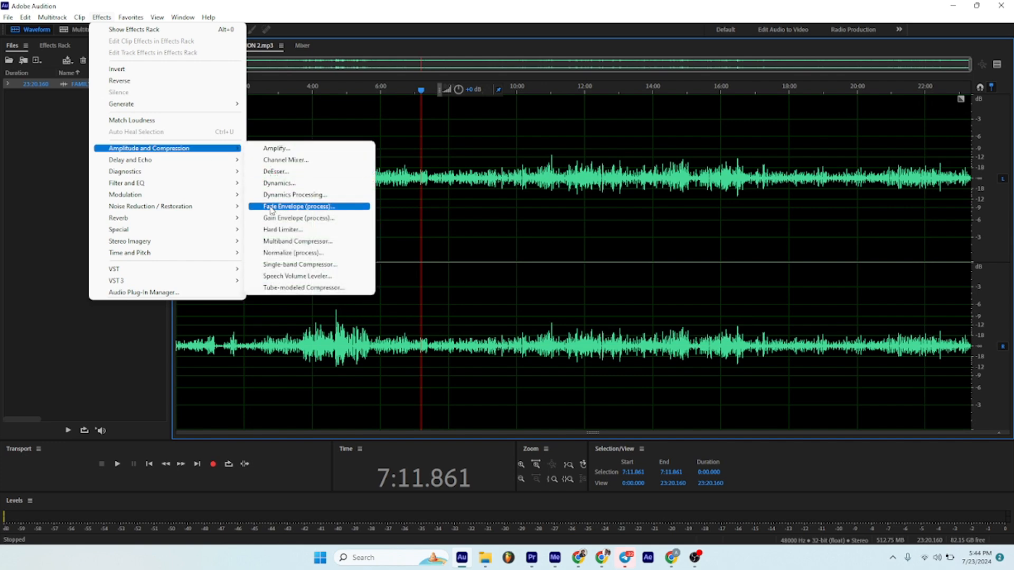
pyautogui.click(274, 278)
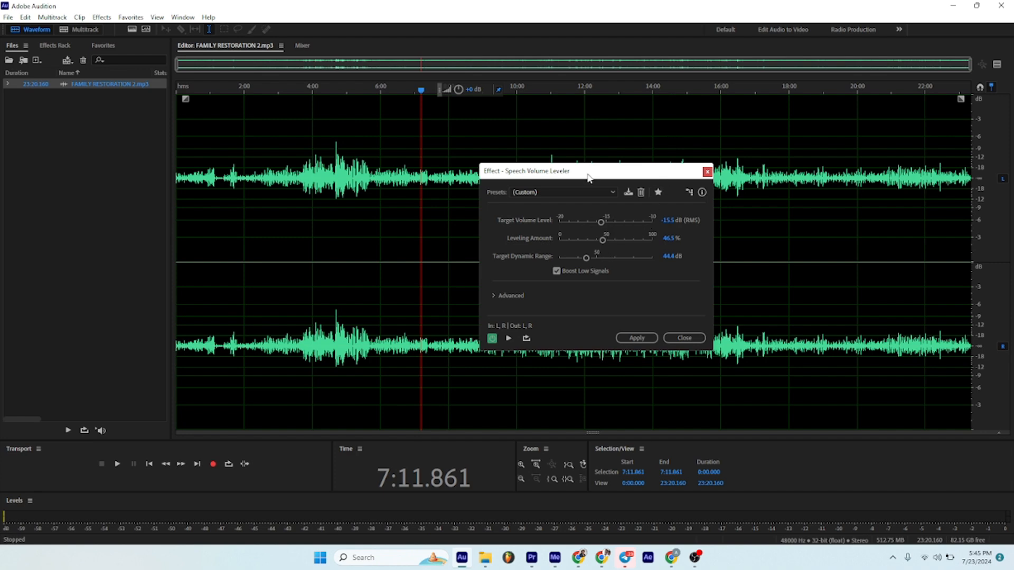
pyautogui.click(647, 338)
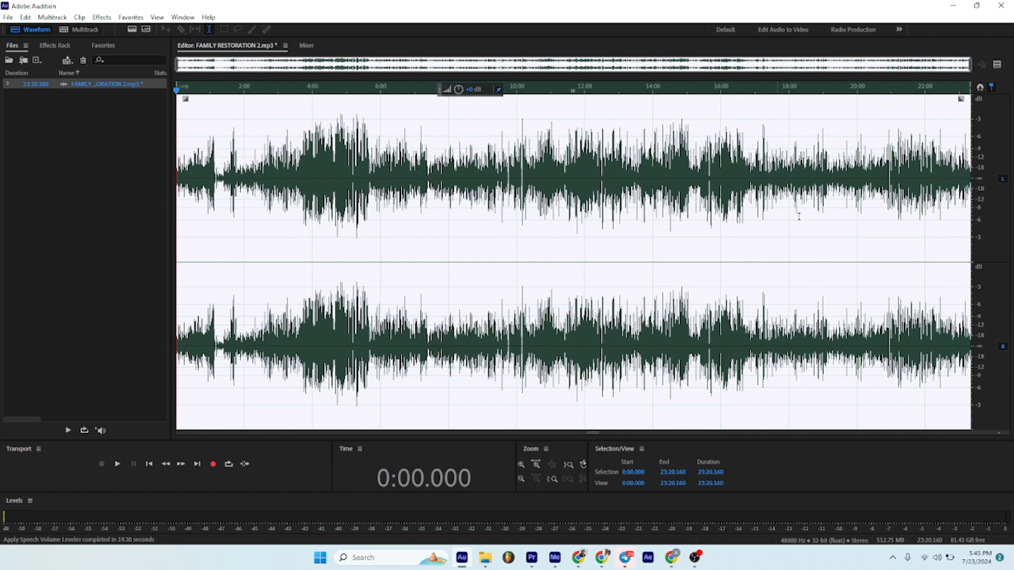
# Play the levelled audio from about 13:24 and examine the processed waveform.
pyautogui.click(632, 198)
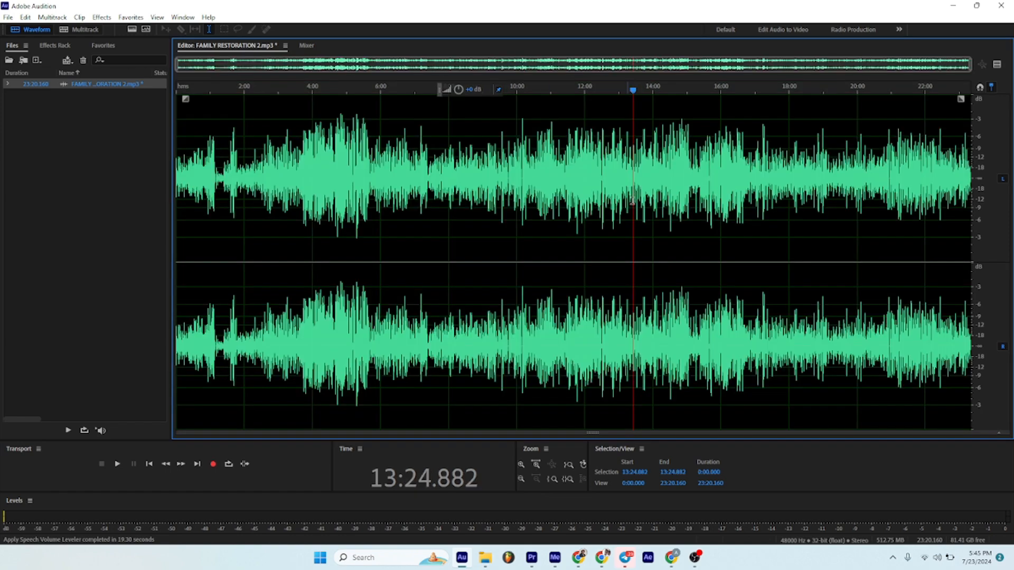
pyautogui.scroll(10, 649, 198)
pyautogui.scroll(-6, 475, 214)
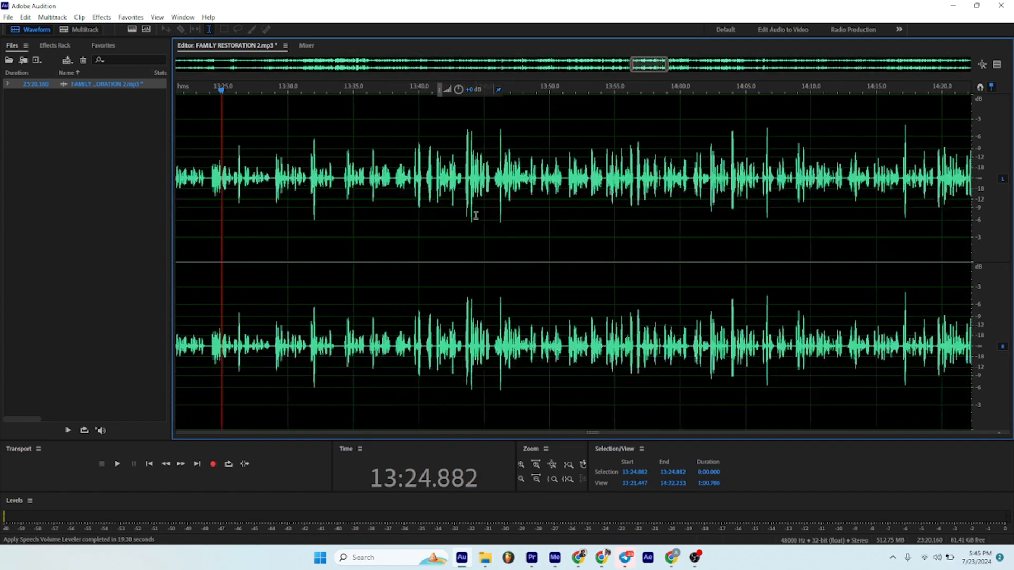
pyautogui.press('space')
pyautogui.scroll(-4, 385, 200)
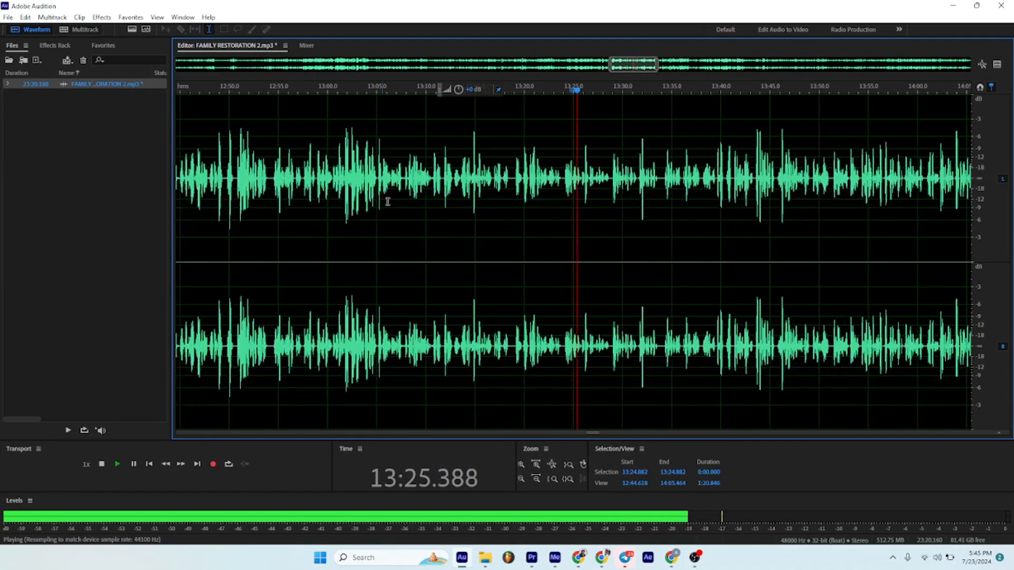
pyautogui.press('space')
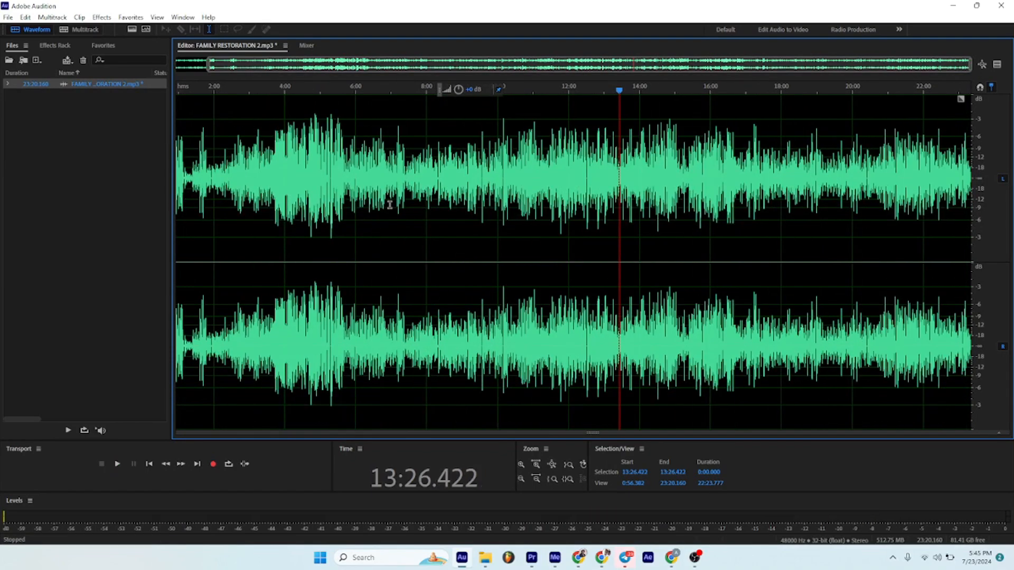
pyautogui.press('space')
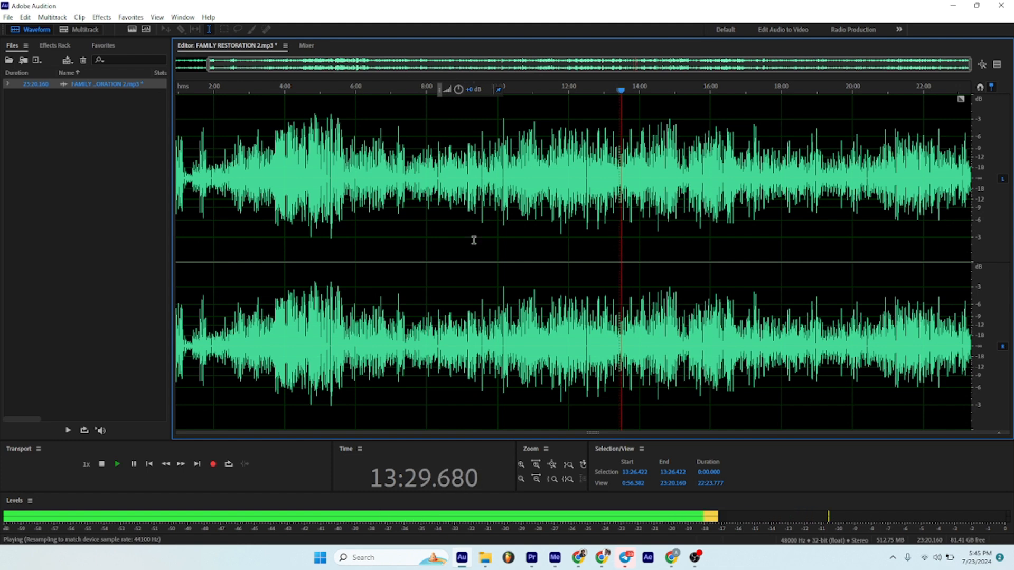
pyautogui.press('space')
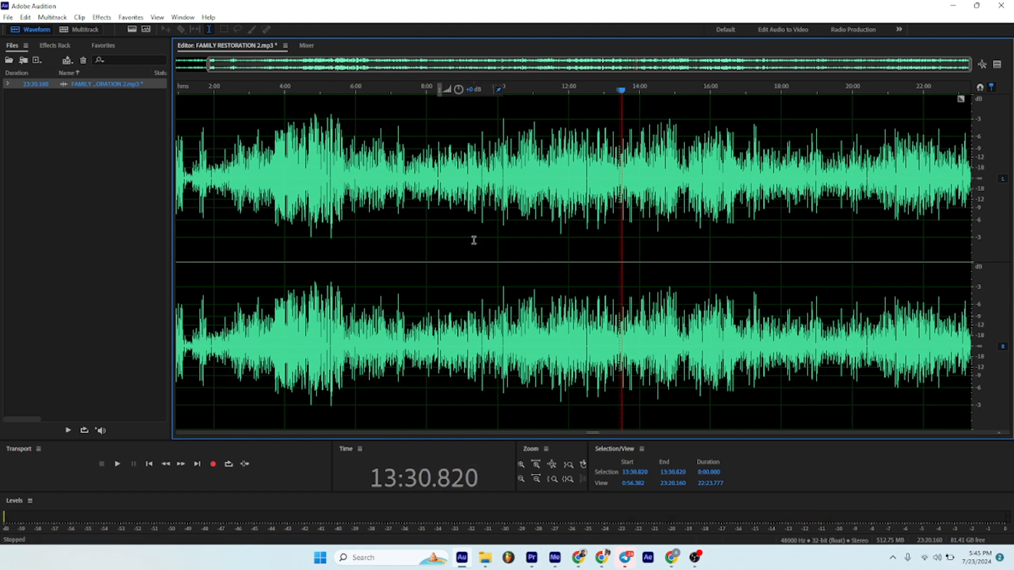
# Temporarily undo the speech levelling, play the original audio from about 11:25 and 18:24, and restore the levelling.
pyautogui.hotkey('ctrl', 'z')
pyautogui.click(548, 223)
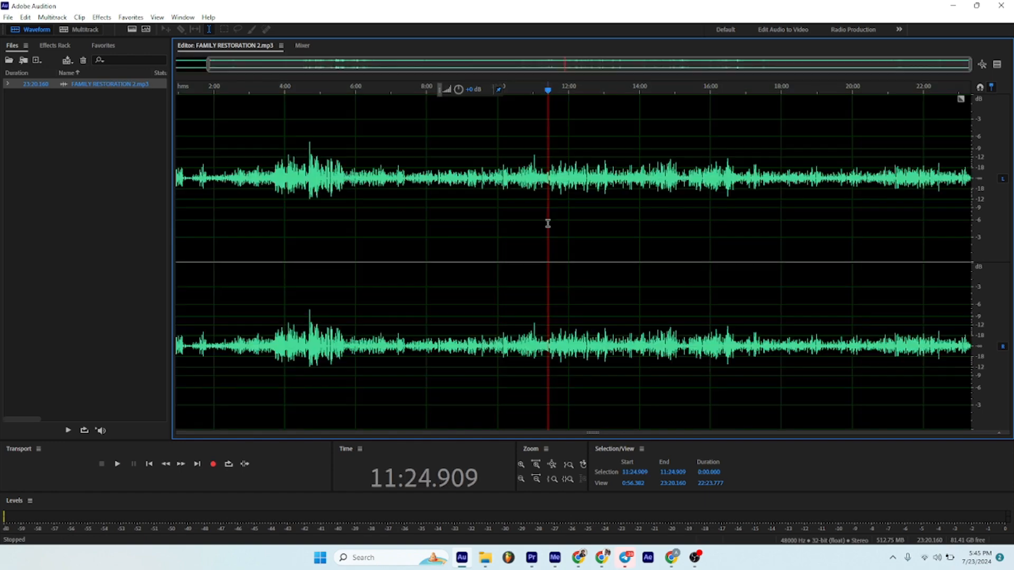
pyautogui.press('space')
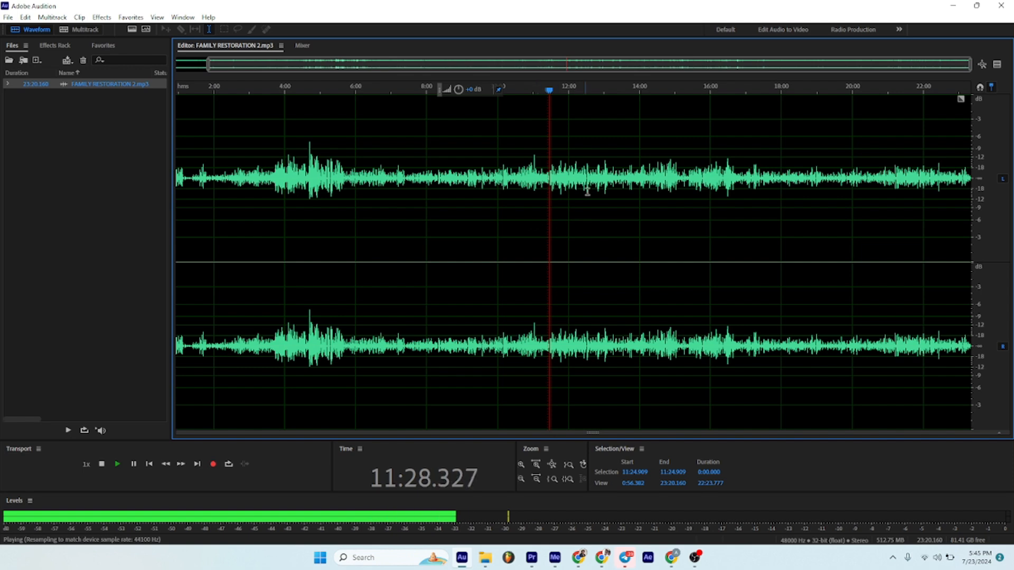
pyautogui.click(795, 170)
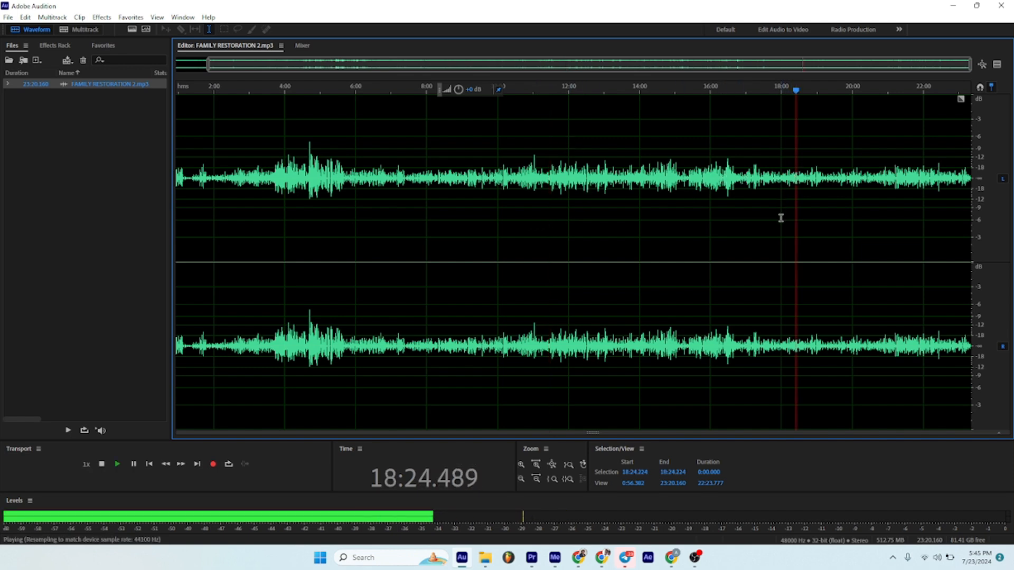
pyautogui.press('space')
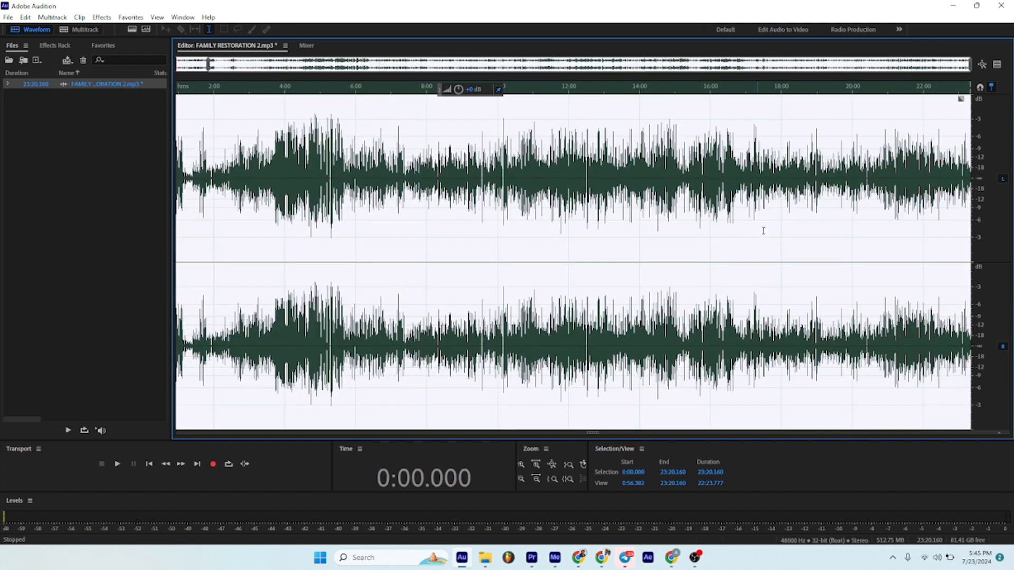
# Play the levelled audio from about 20:07 to compare it with the original.
pyautogui.click(856, 179)
pyautogui.press('space')
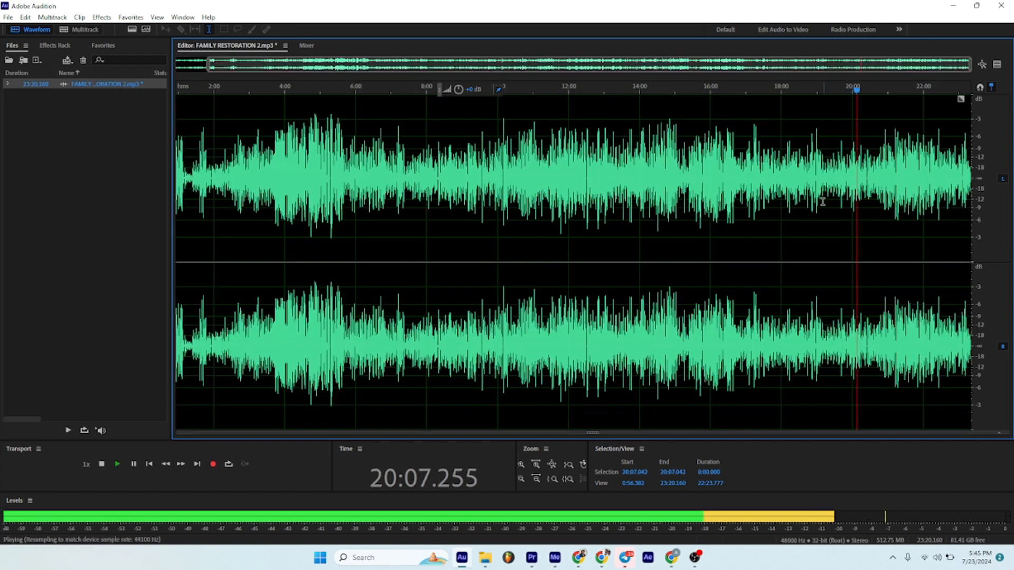
pyautogui.scroll(-1, 665, 202)
pyautogui.press('space')
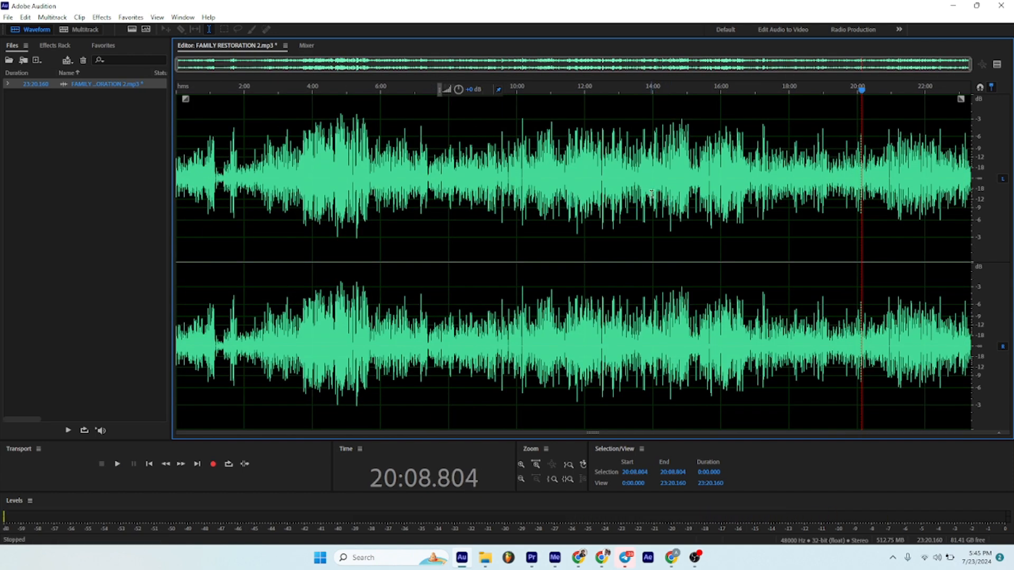
# Amplify the quiet passage from about 1:08 to 1:36 to bring it up to the surrounding speech level.
pyautogui.click(204, 169)
pyautogui.scroll(5, 209, 179)
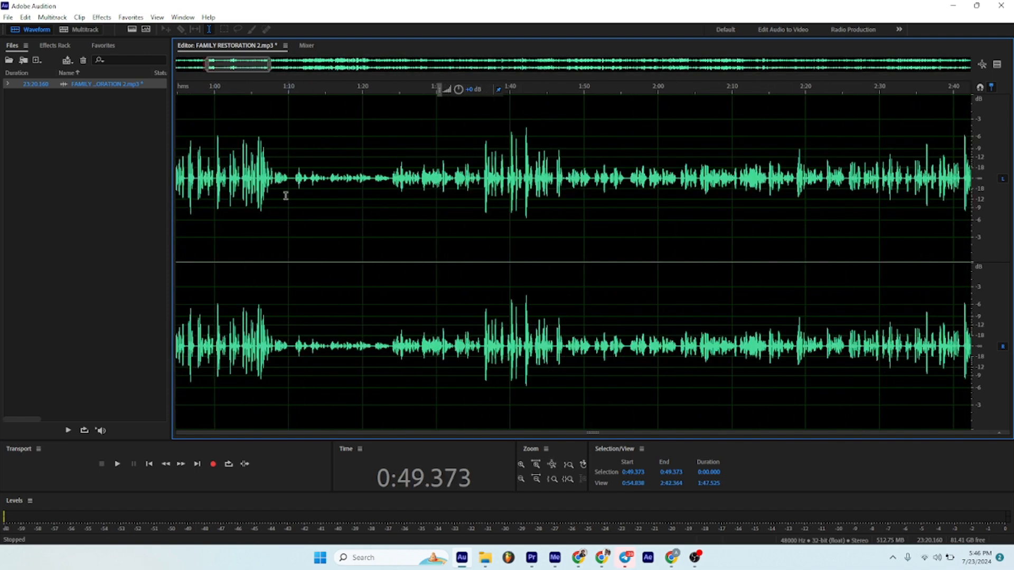
pyautogui.click(261, 158)
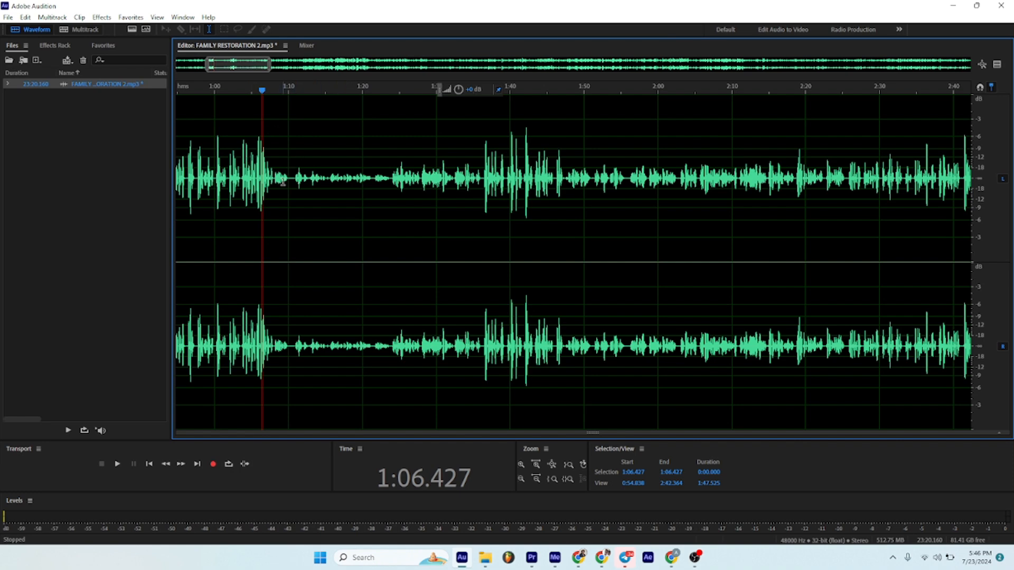
pyautogui.scroll(2, 277, 177)
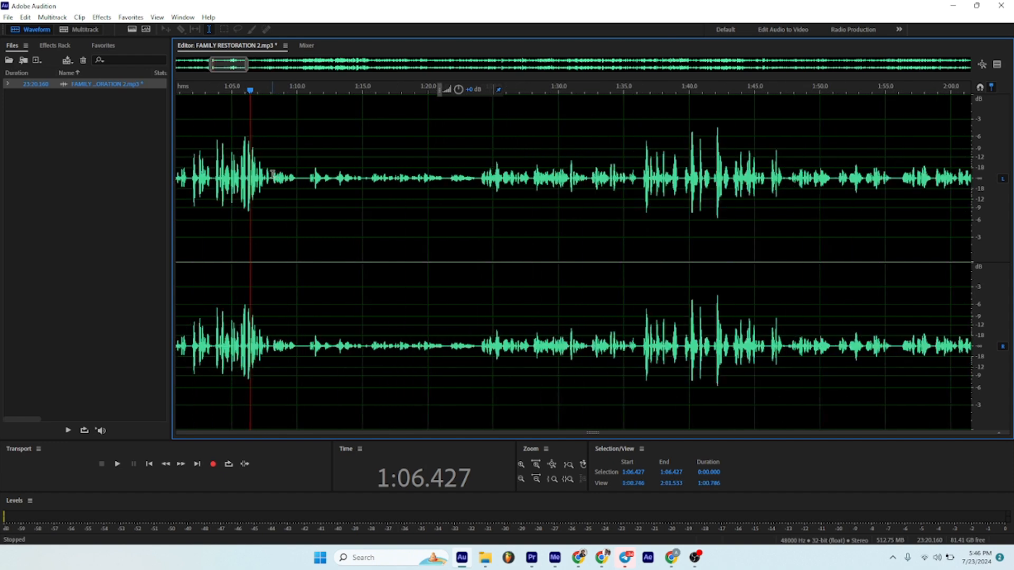
pyautogui.moveTo(273, 176); pyautogui.dragTo(639, 275)
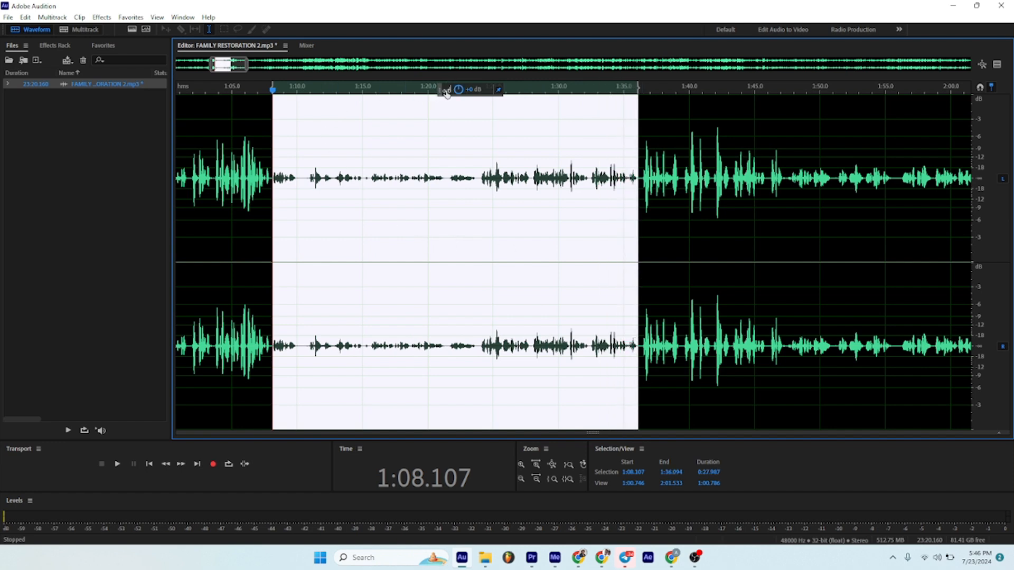
pyautogui.moveTo(446, 91); pyautogui.dragTo(433, 46)
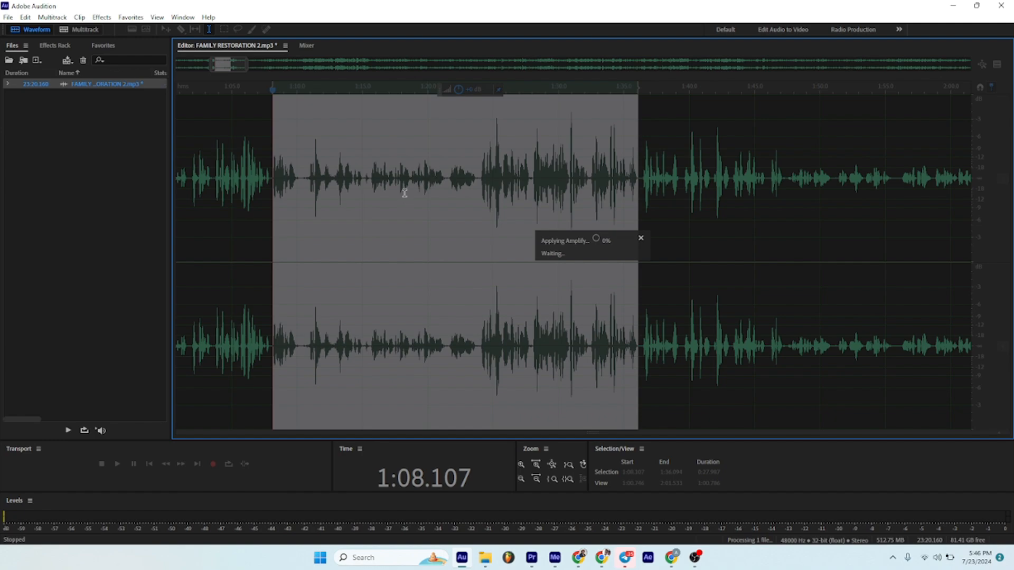
# Amplify the quiet passage from about 15:04.5 to 15:23.6 to bring it closer to the preceding speech level.
pyautogui.scroll(-10, 389, 198)
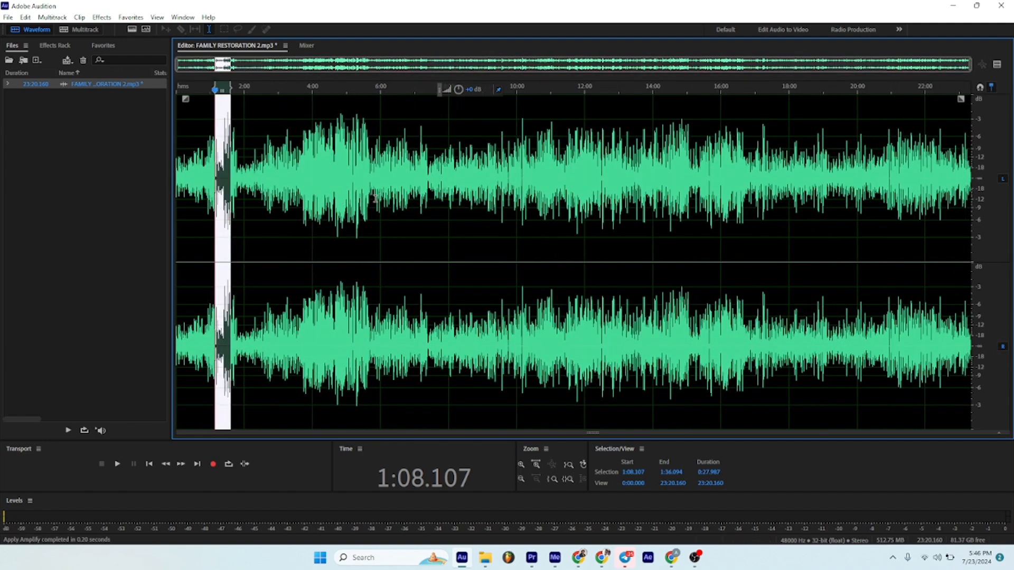
pyautogui.scroll(10, 691, 201)
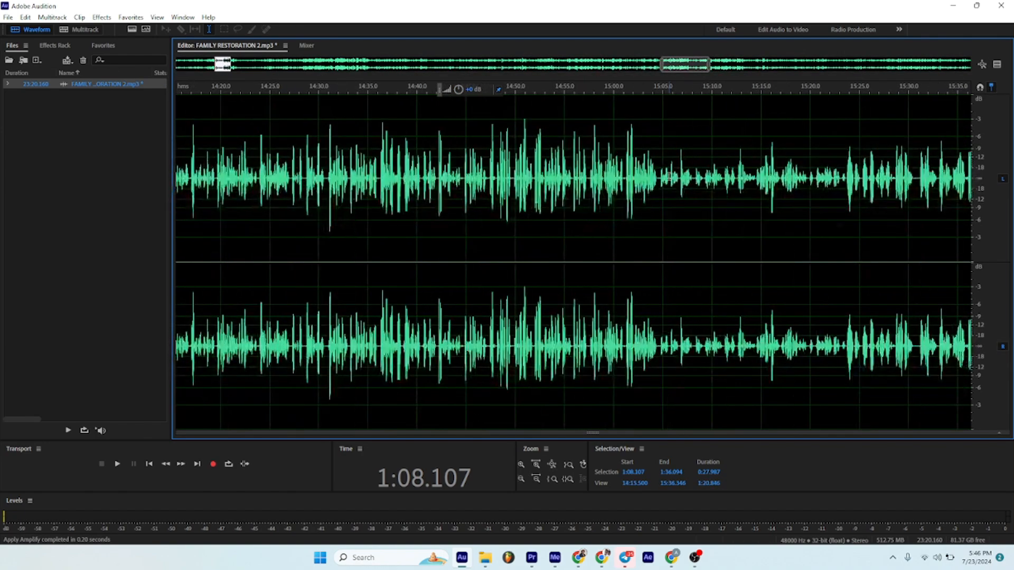
pyautogui.scroll(2, 667, 178)
pyautogui.moveTo(654, 179); pyautogui.dragTo(905, 202)
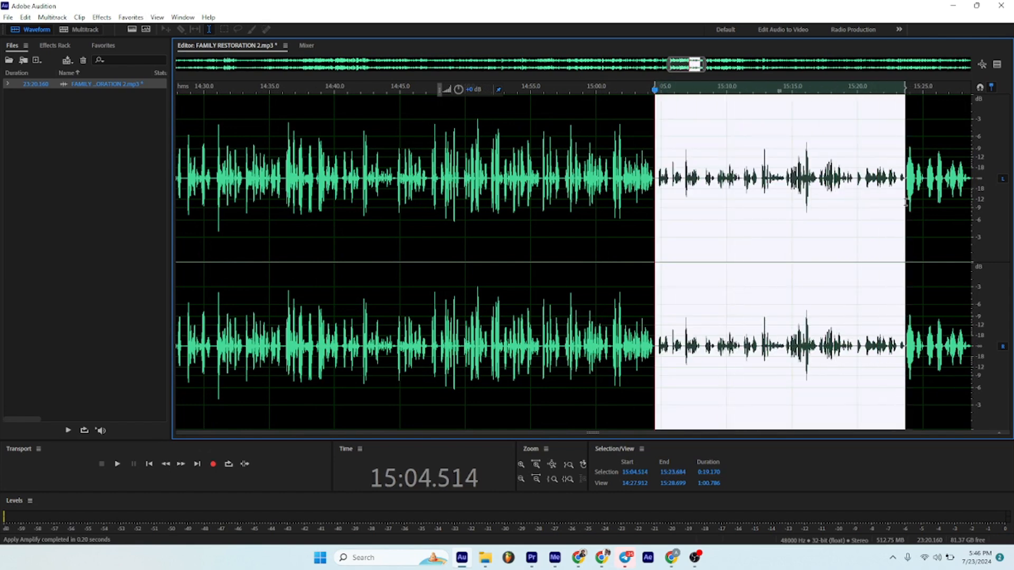
pyautogui.moveTo(532, 146); pyautogui.dragTo(229, 145)
pyautogui.moveTo(422, 146); pyautogui.dragTo(562, 145)
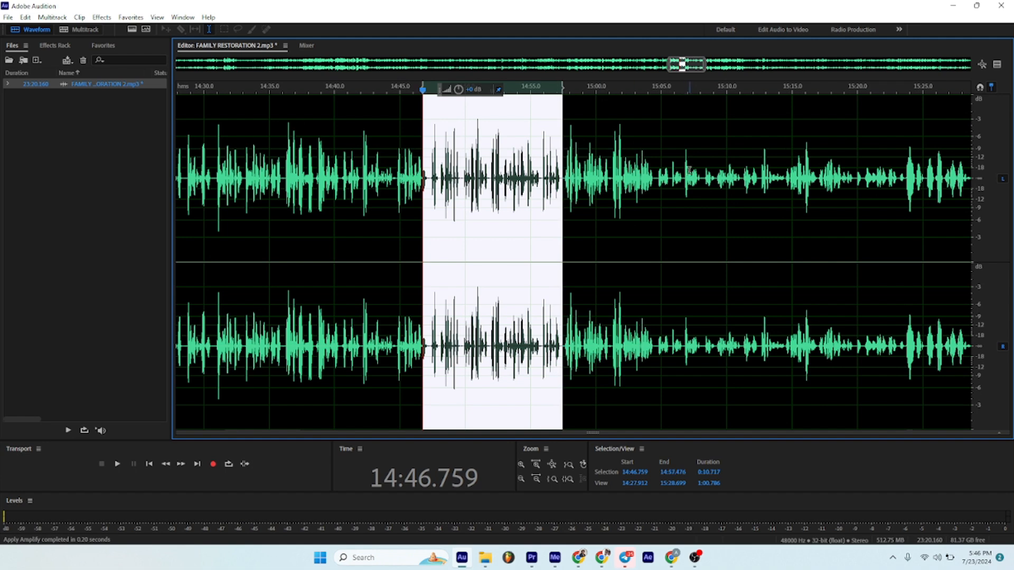
pyautogui.click(685, 174)
pyautogui.moveTo(654, 177); pyautogui.dragTo(905, 211)
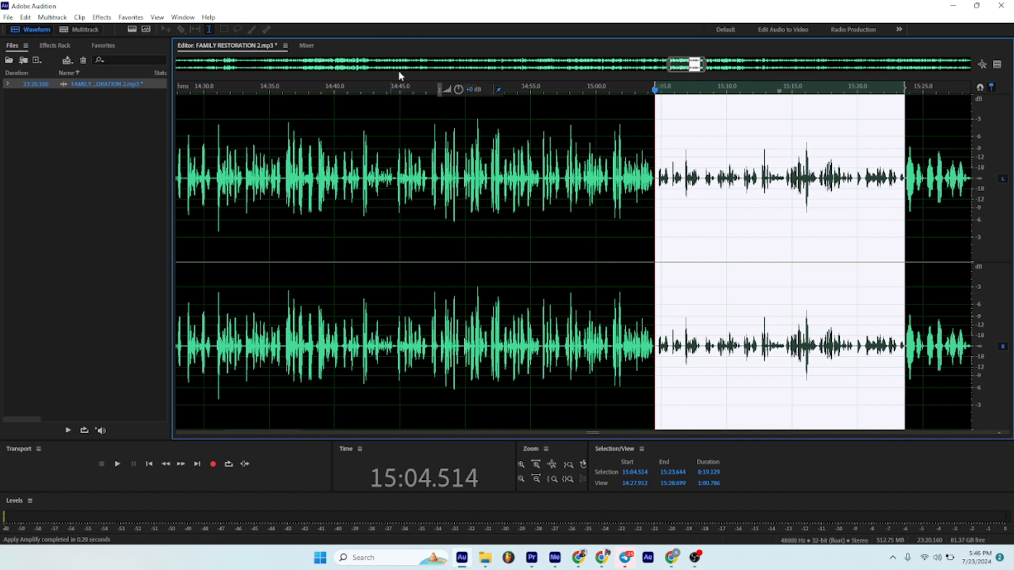
pyautogui.moveTo(446, 86); pyautogui.dragTo(443, 65)
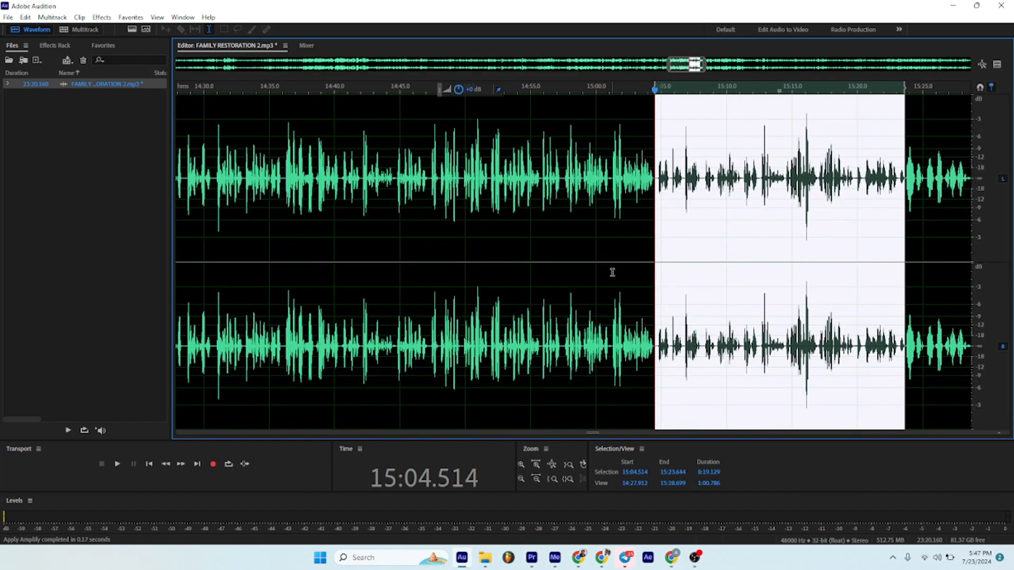
pyautogui.click(612, 271)
# Apply Adaptive Noise Reduction to the whole file with the Light Noise Reduction preset, reducing noise by 15 dB at 20% noisiness.
pyautogui.scroll(-8, 587, 254)
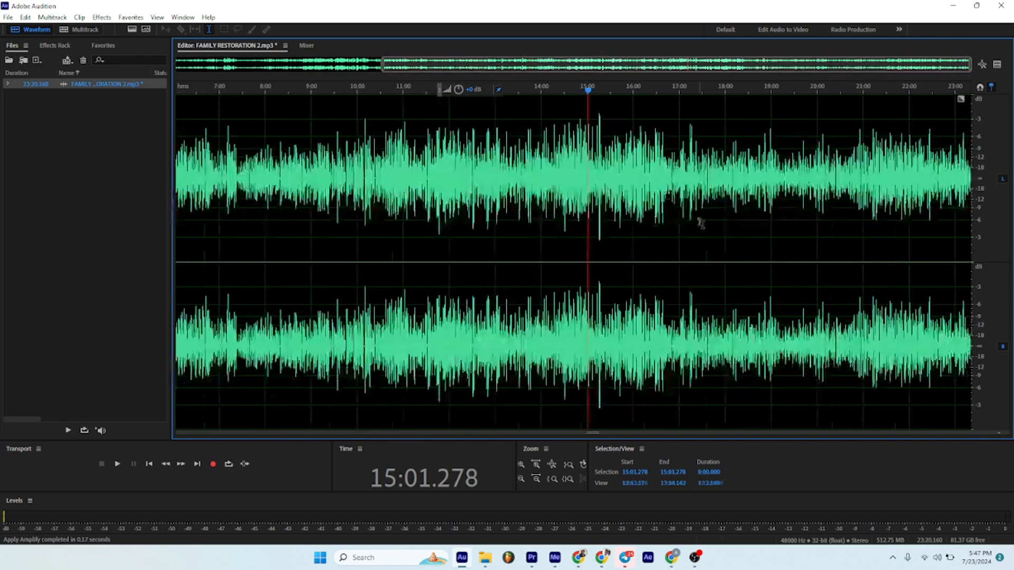
pyautogui.scroll(-2, 690, 232)
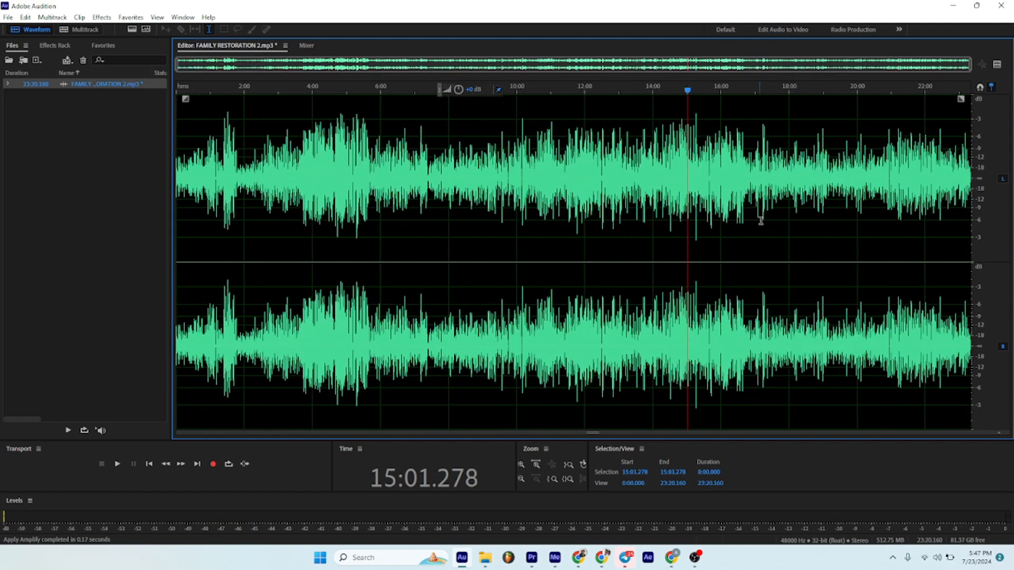
pyautogui.scroll(-2, 742, 211)
pyautogui.scroll(1, 555, 217)
pyautogui.scroll(1, 539, 220)
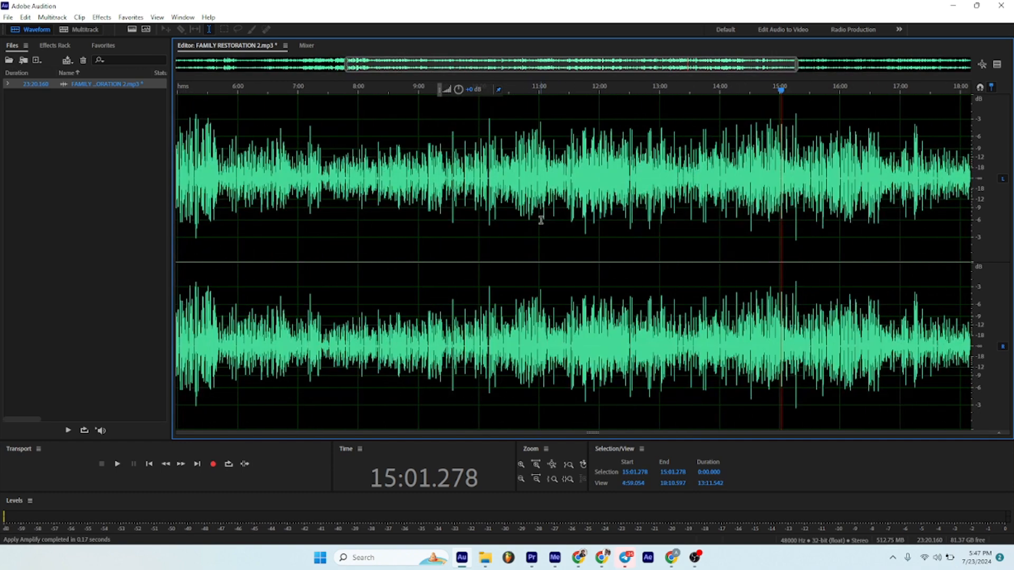
pyautogui.scroll(-2, 541, 220)
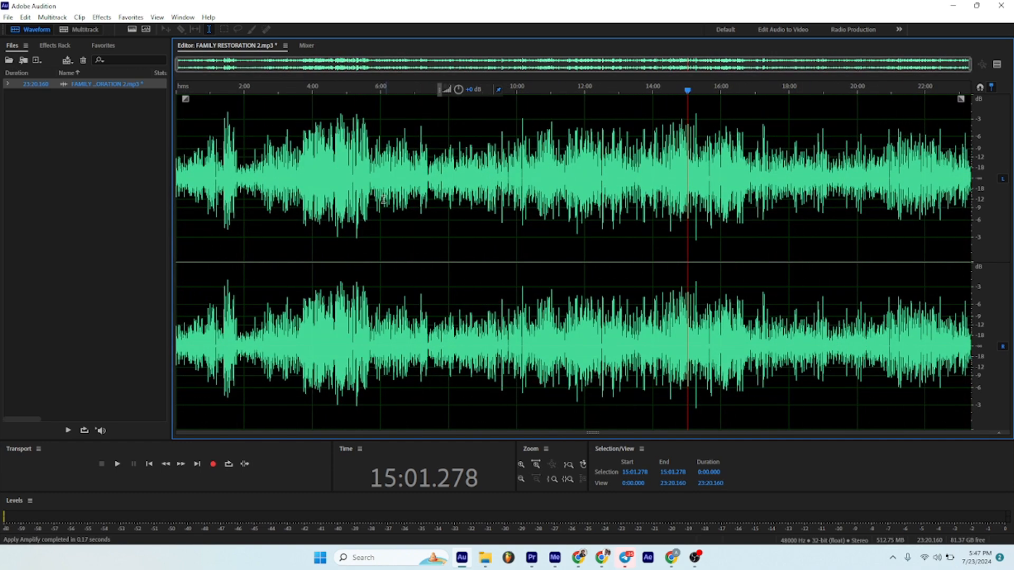
pyautogui.click(319, 202)
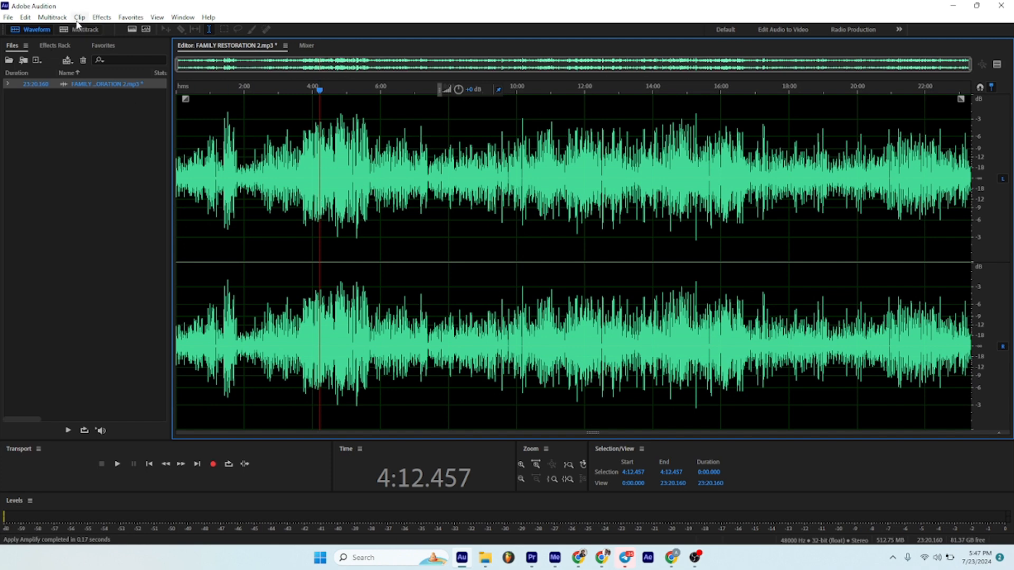
pyautogui.click(102, 17)
pyautogui.moveTo(123, 209)
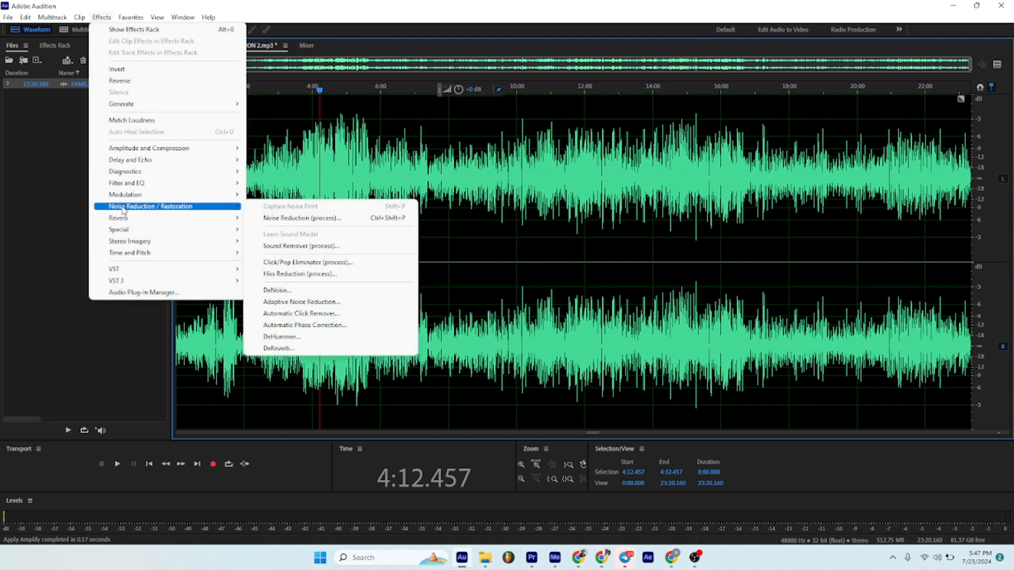
pyautogui.click(322, 301)
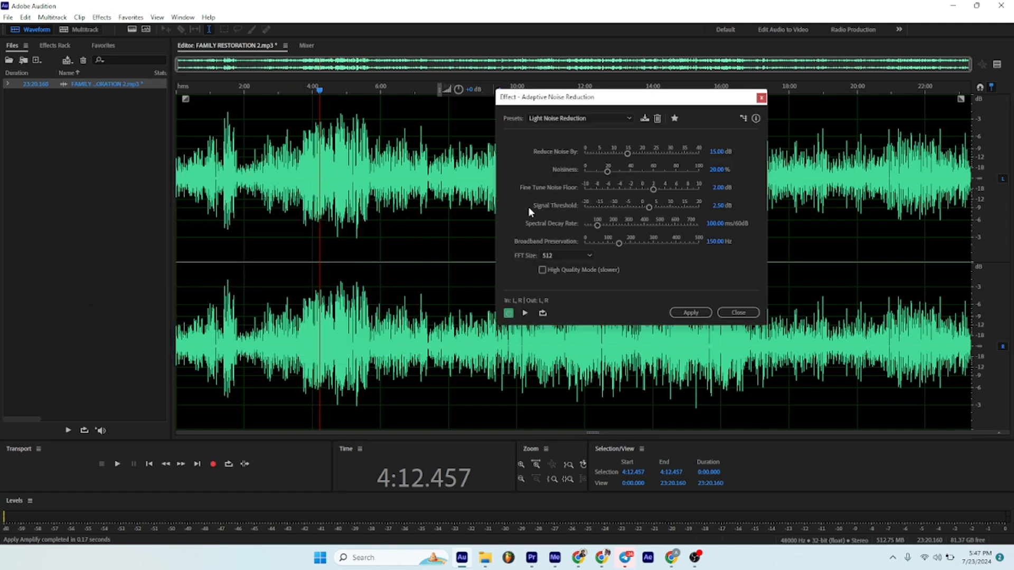
pyautogui.click(676, 312)
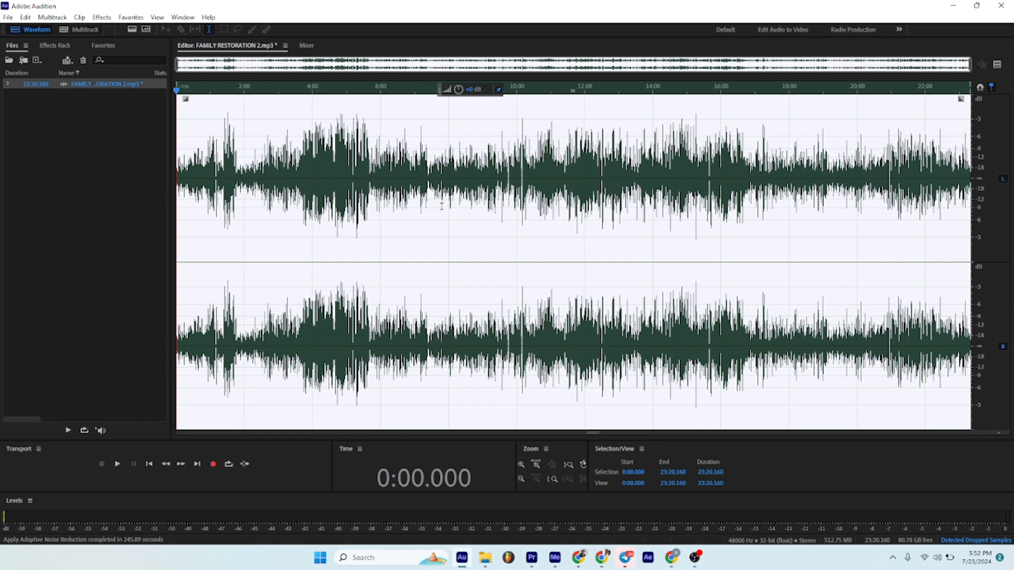
# Apply Hiss Reduction to the whole file with the Light preset, using a 5 dB noise floor and 15 dB reduction.
pyautogui.click(496, 294)
pyautogui.scroll(10, 493, 246)
pyautogui.scroll(6, 492, 245)
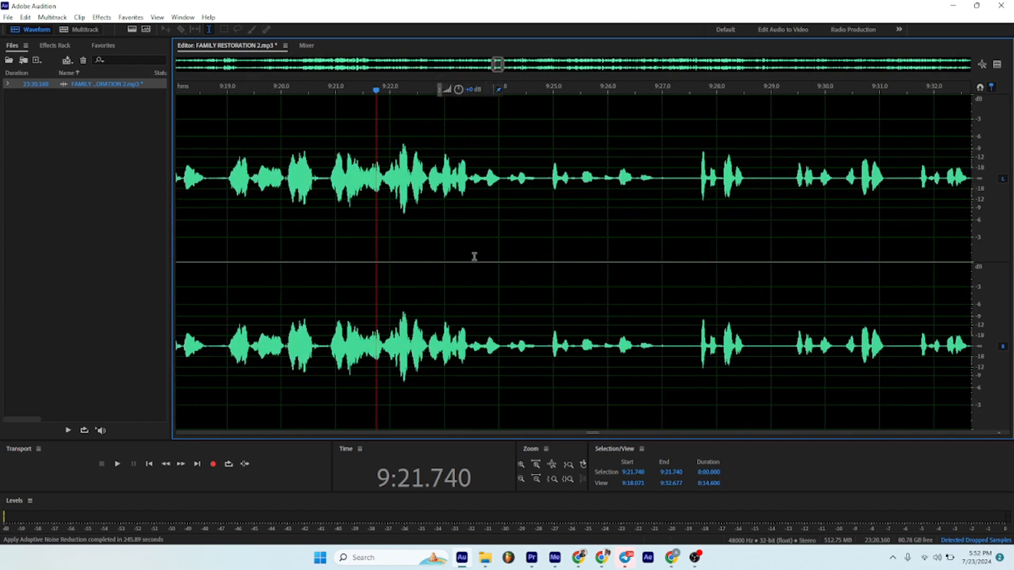
pyautogui.scroll(-8, 425, 246)
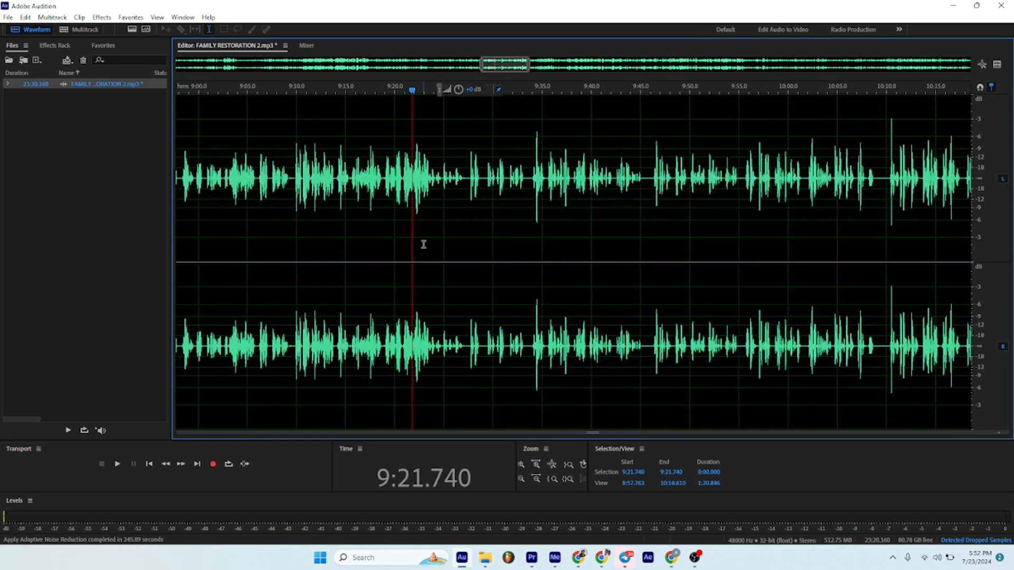
pyautogui.scroll(-12, 424, 244)
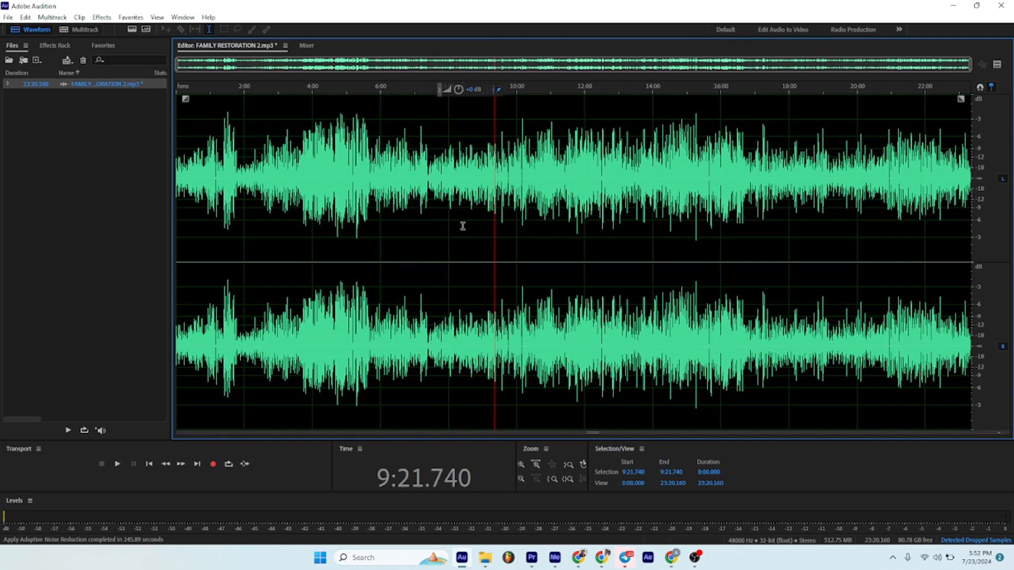
pyautogui.click(101, 17)
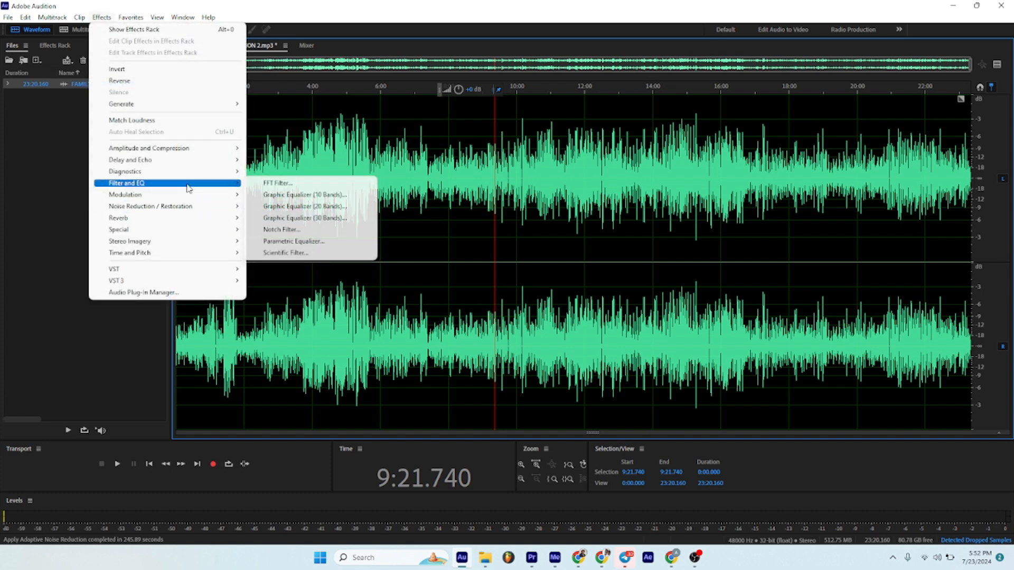
pyautogui.moveTo(195, 208)
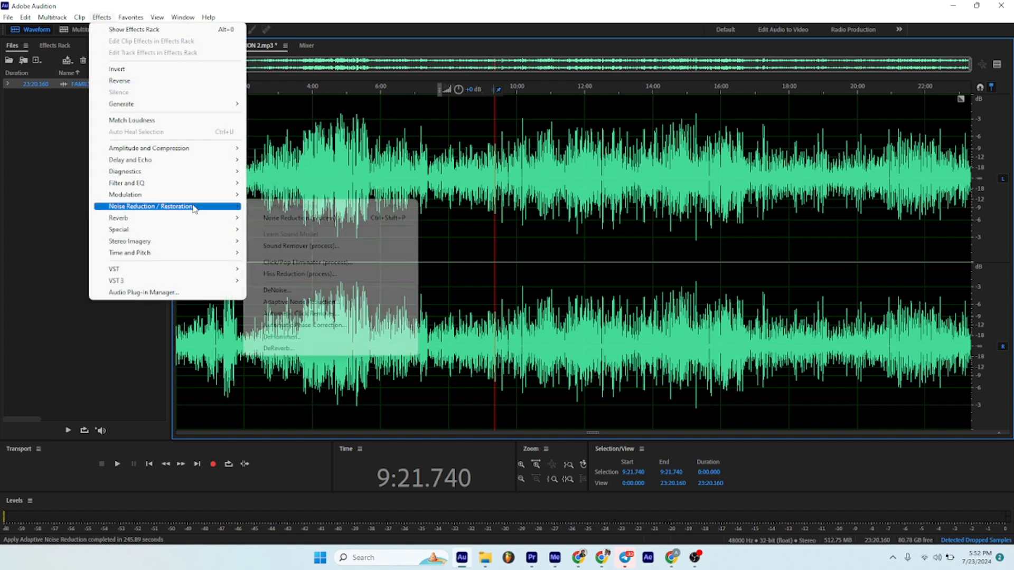
pyautogui.click(317, 274)
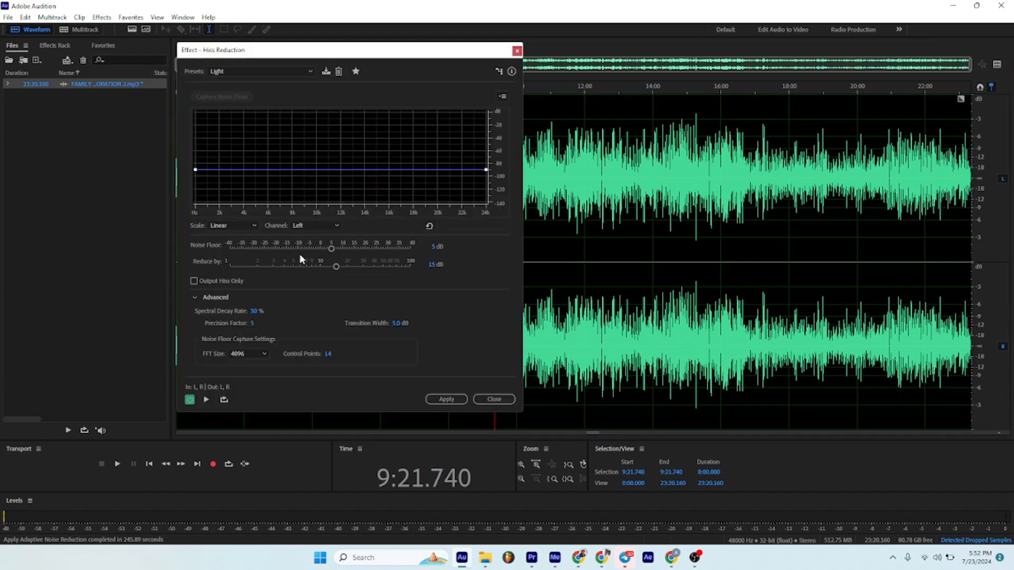
pyautogui.click(446, 399)
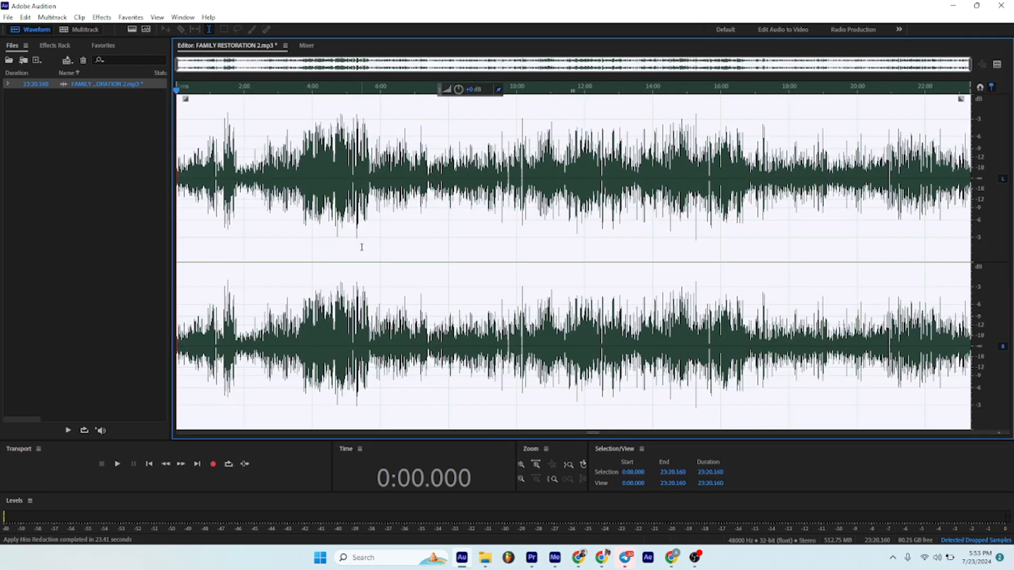
# Apply the FFT Filter to the whole file with the Kill The Mic Rumble preset.
pyautogui.click(360, 261)
pyautogui.scroll(5, 360, 261)
pyautogui.scroll(-5, 359, 263)
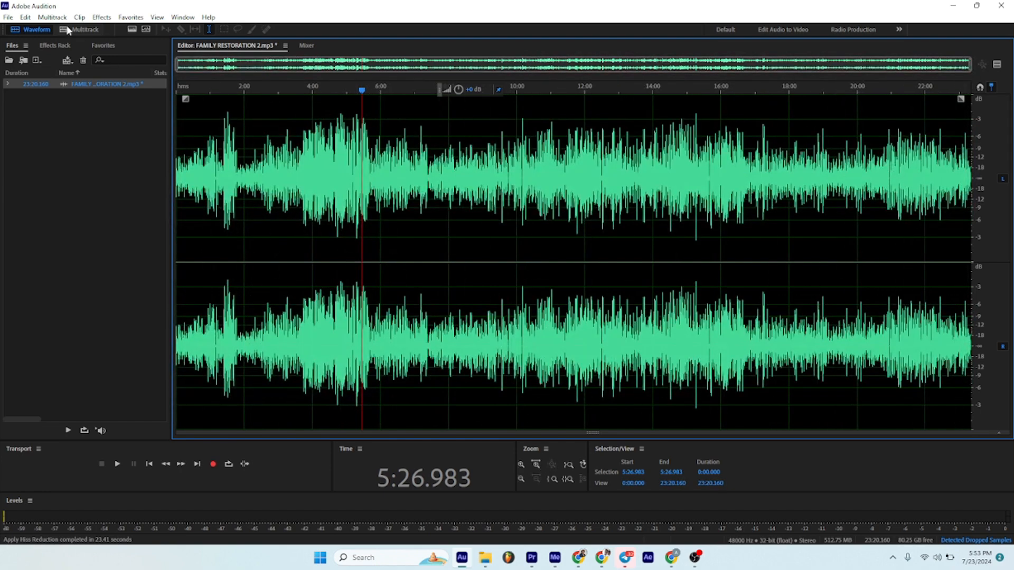
pyautogui.click(102, 17)
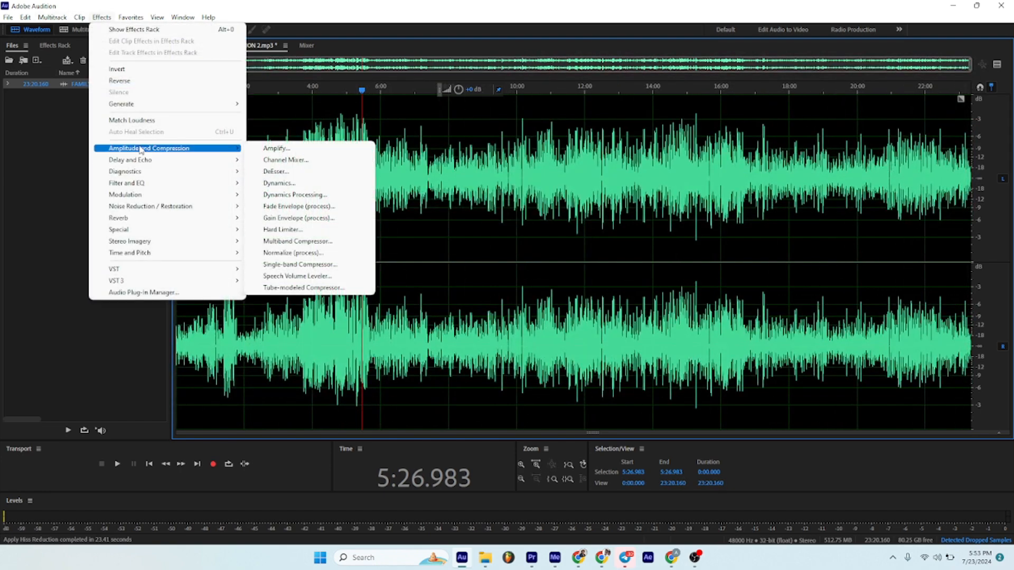
pyautogui.moveTo(145, 185)
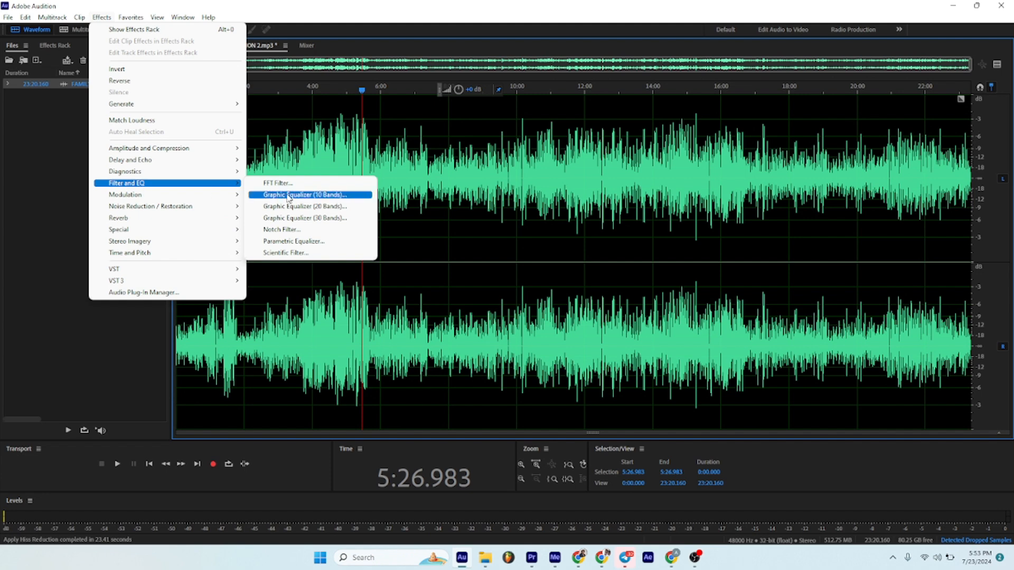
pyautogui.click(267, 182)
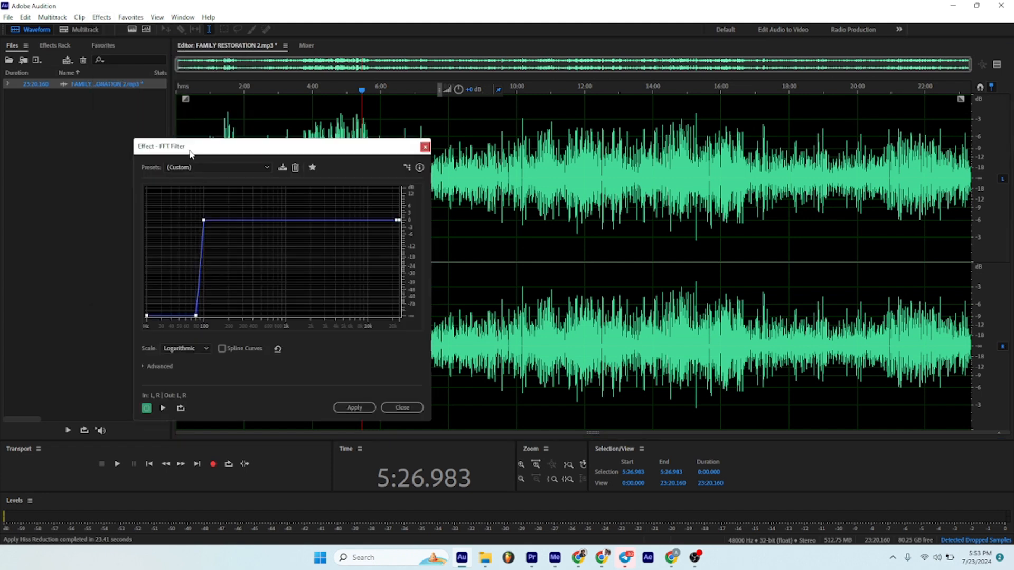
pyautogui.click(219, 169)
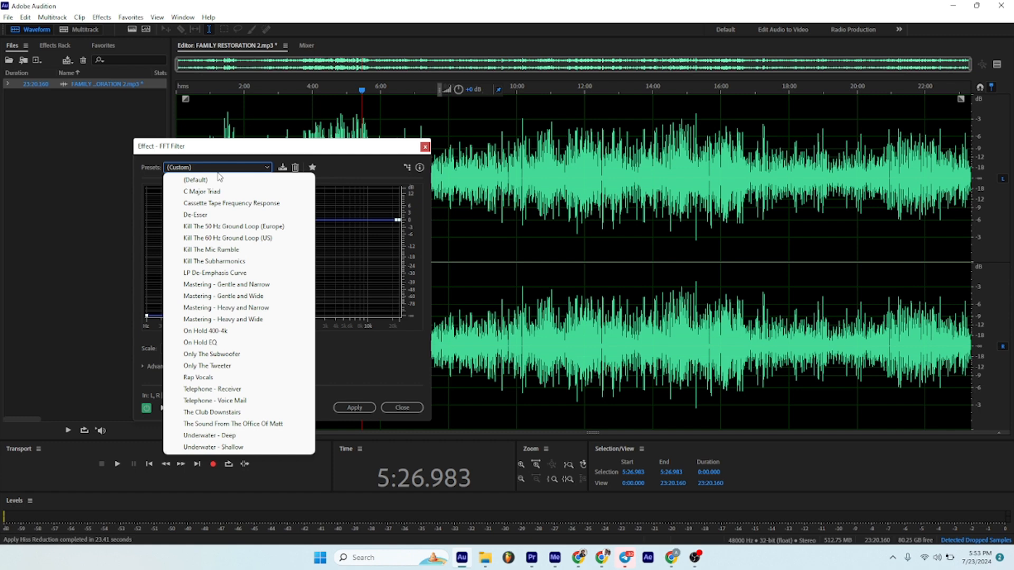
pyautogui.click(238, 250)
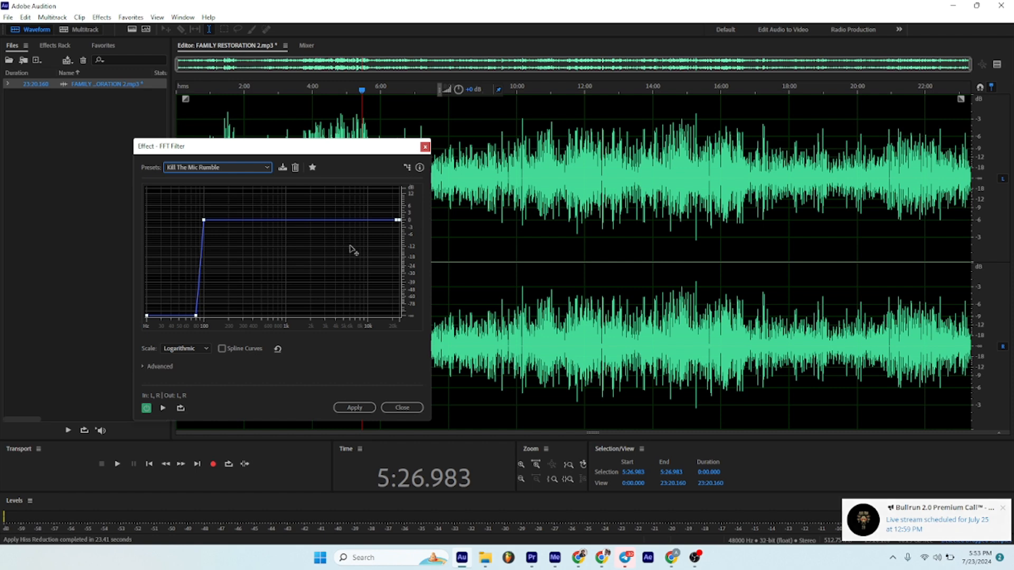
pyautogui.click(353, 408)
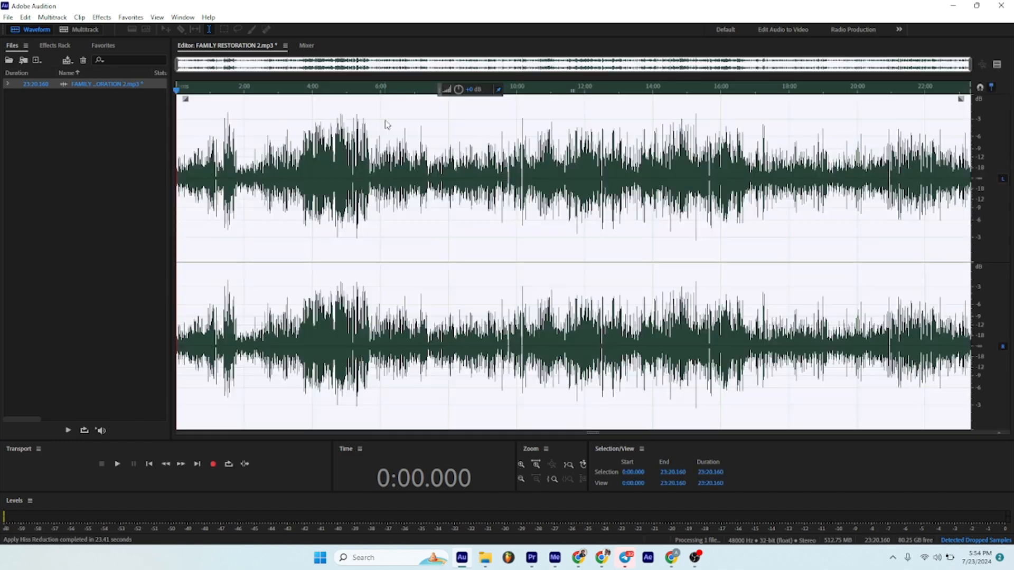
# Play a short passage from about 6:15, and apply the Loudness Meter to the whole file with the Cinema preset.
pyautogui.click(389, 162)
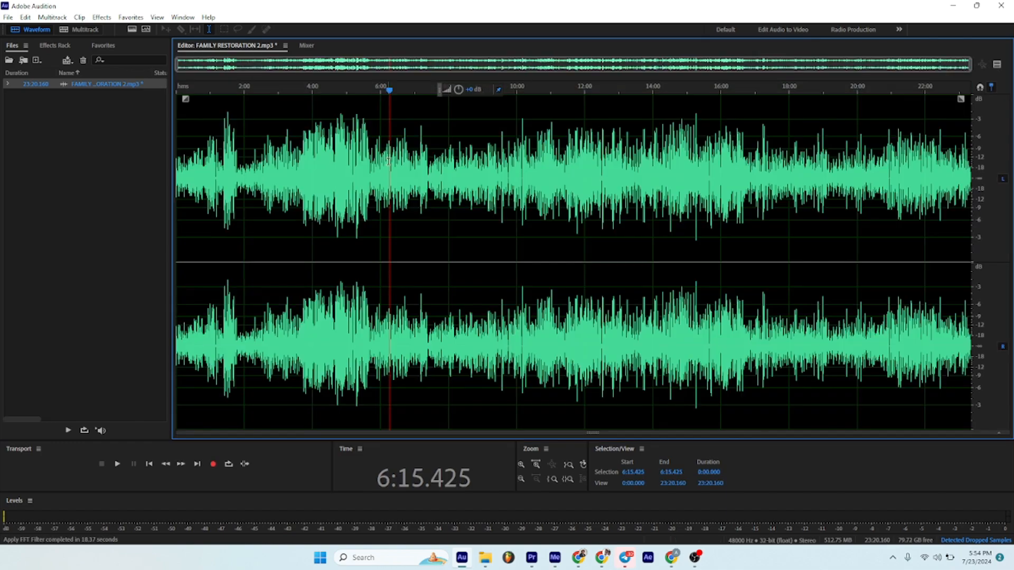
pyautogui.press('space')
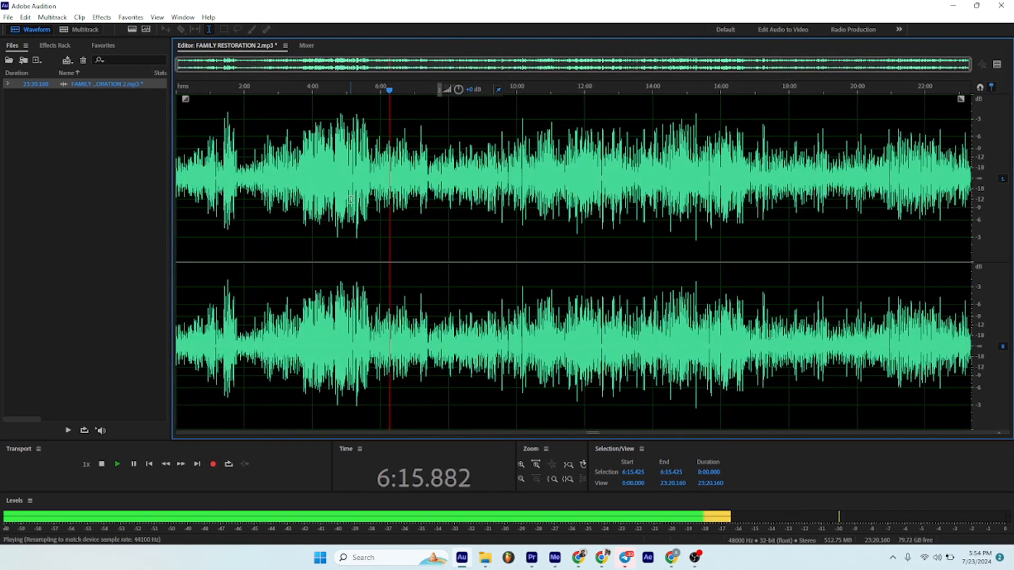
pyautogui.press('space')
pyautogui.click(108, 17)
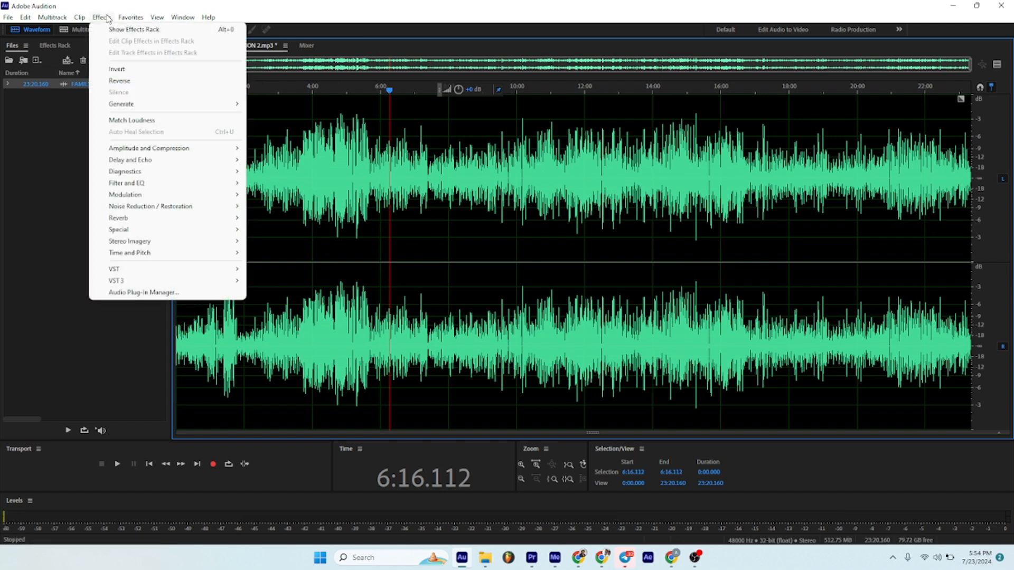
pyautogui.moveTo(144, 234)
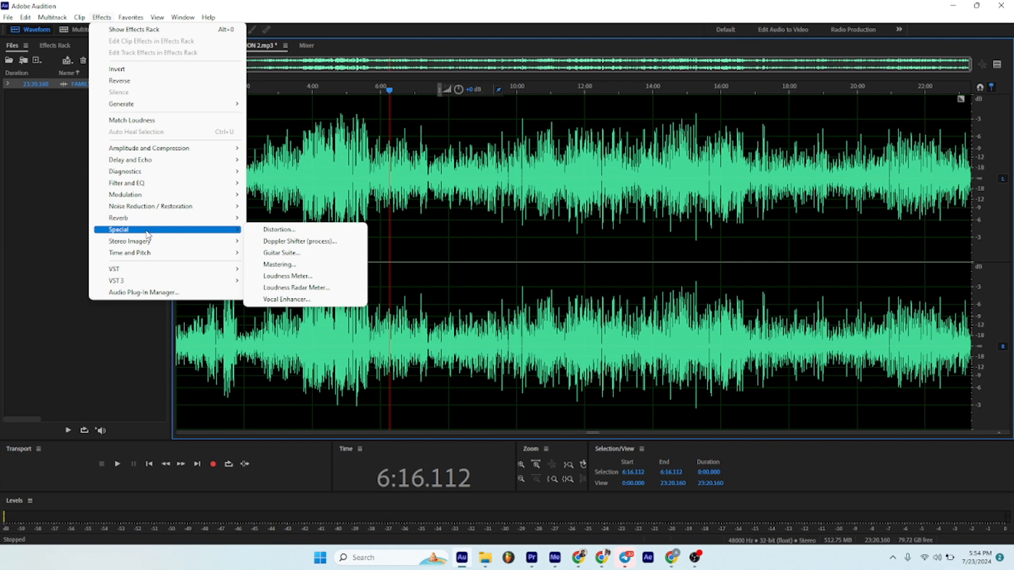
pyautogui.click(305, 277)
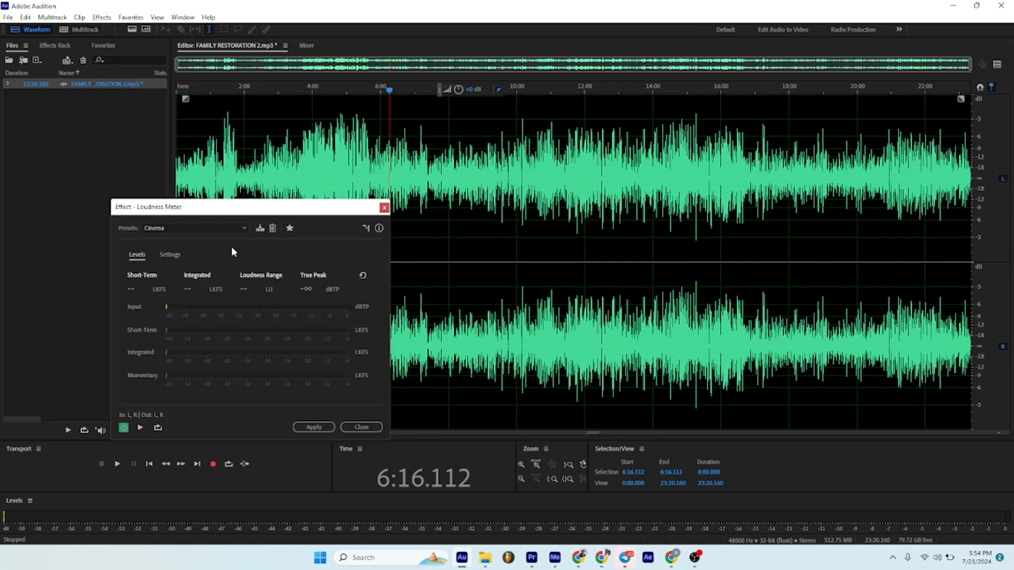
pyautogui.press('space')
pyautogui.press('space')
pyautogui.press('space')
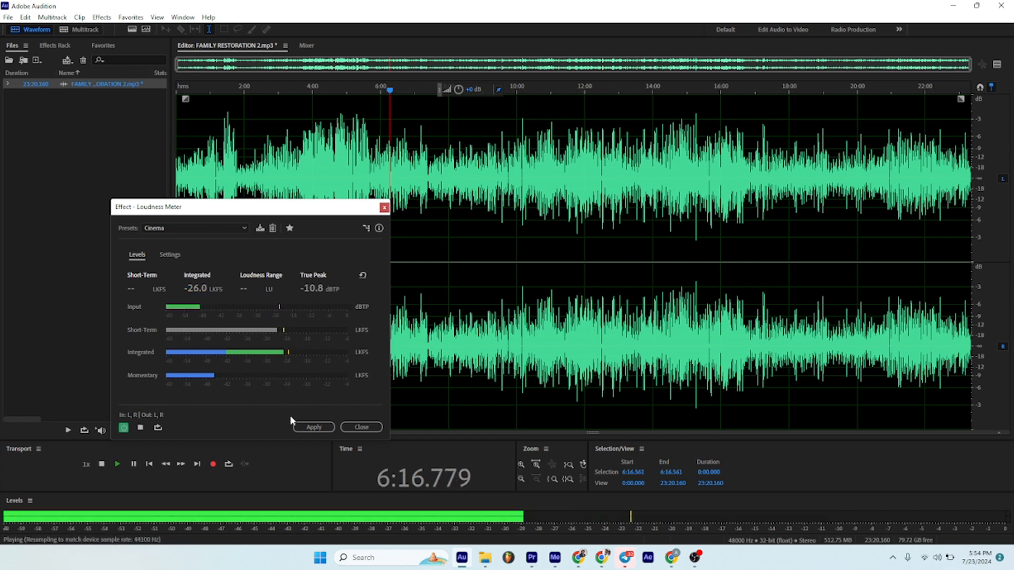
pyautogui.press('space')
pyautogui.click(304, 426)
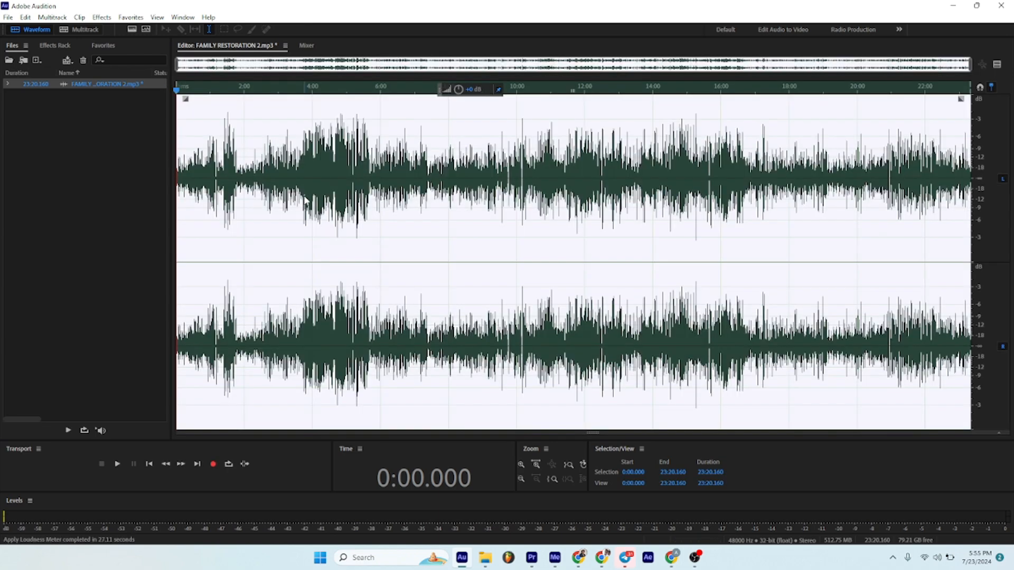
# Apply the Mastering effect to the whole file with the widener at -45% and 5.4 dB output gain.
pyautogui.click(353, 174)
pyautogui.press('space')
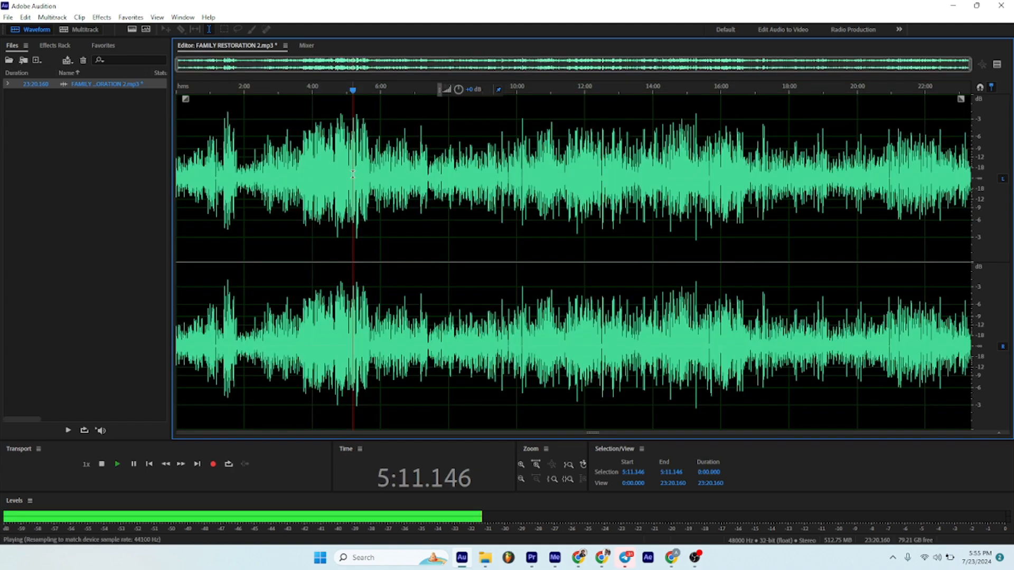
pyautogui.press('space')
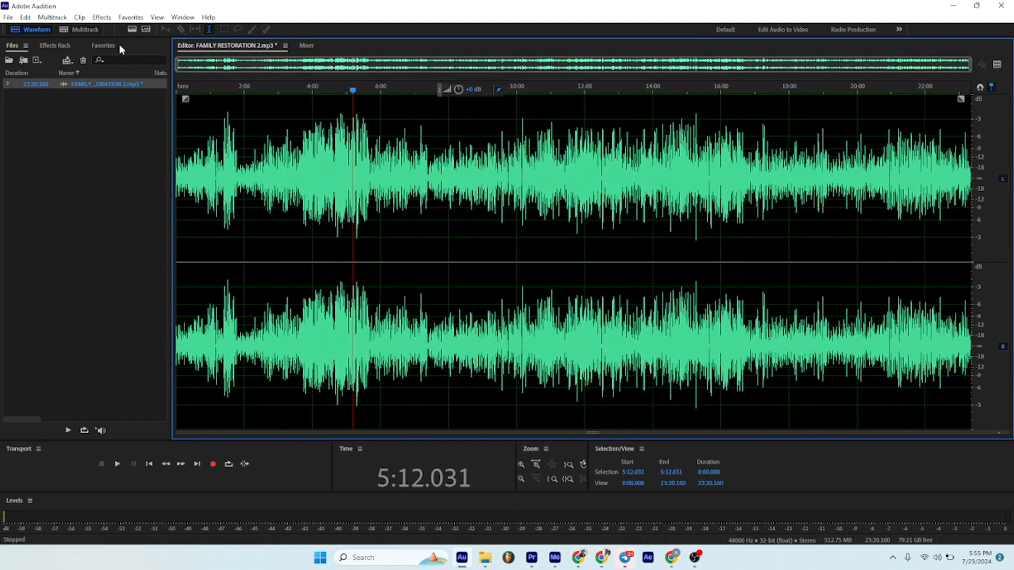
pyautogui.click(102, 19)
pyautogui.moveTo(146, 234)
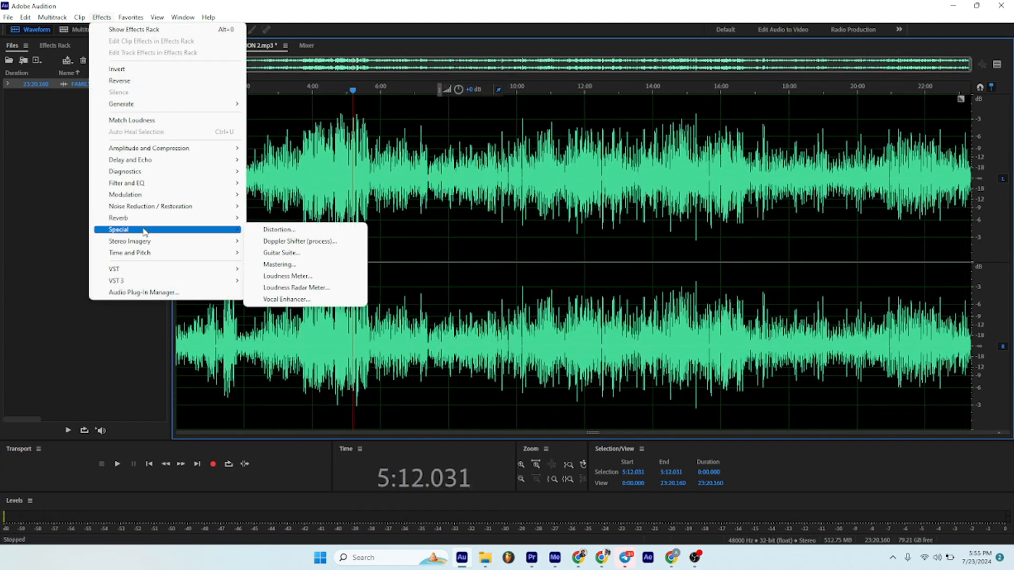
pyautogui.click(313, 264)
pyautogui.press('space')
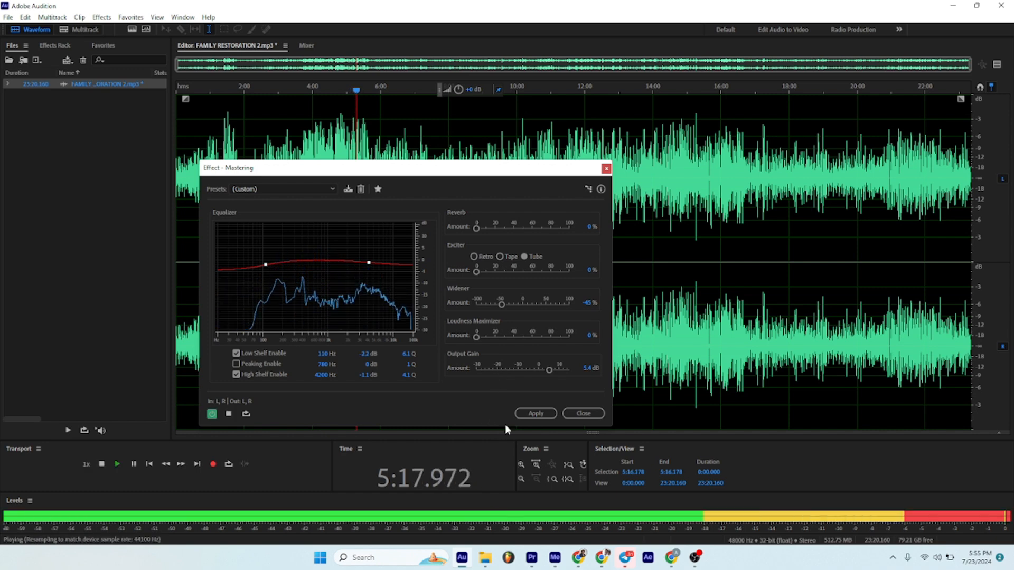
pyautogui.click(526, 414)
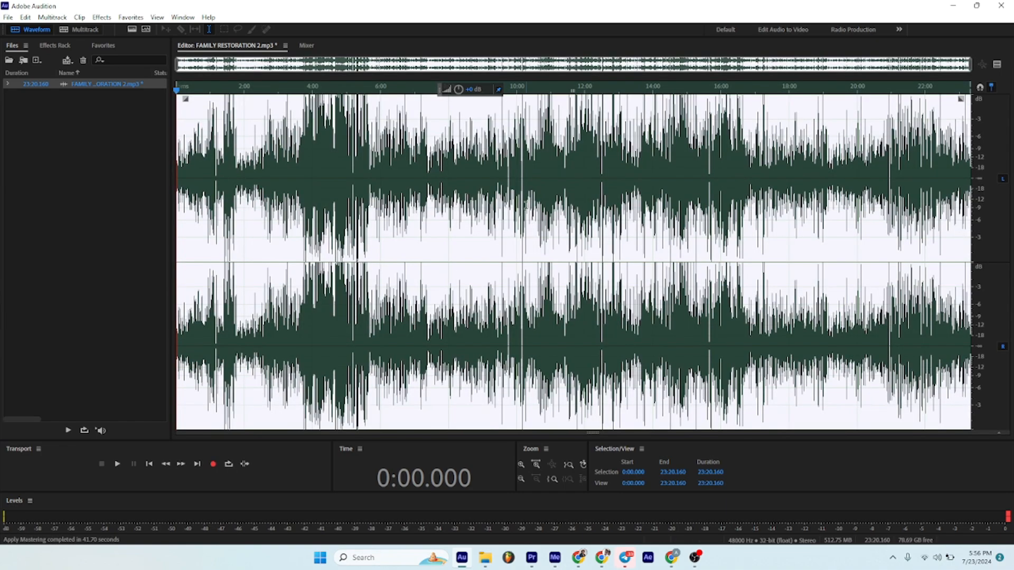
# Play the mastered audio from about 10:16 and undo the Mastering effect.
pyautogui.click(526, 228)
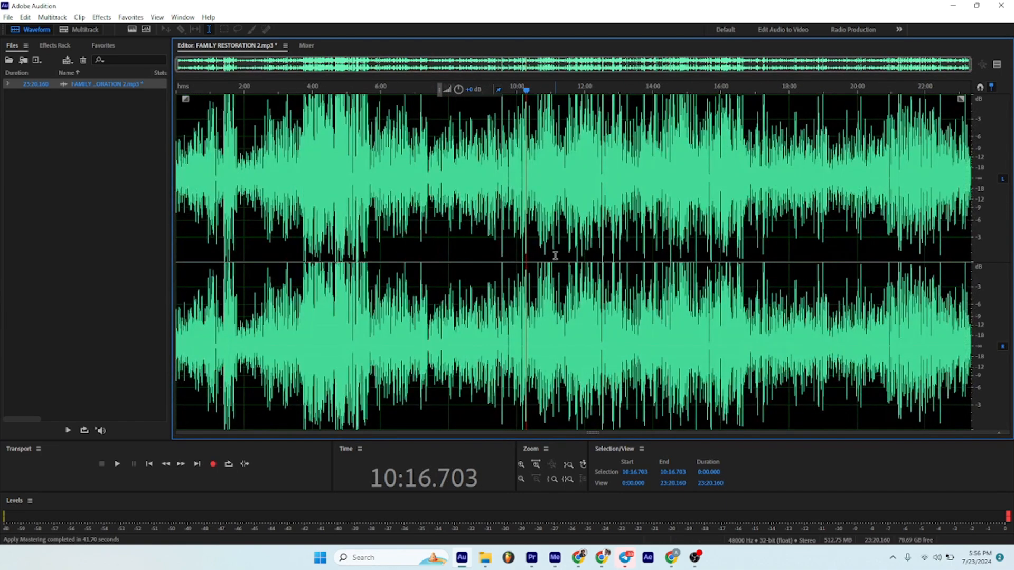
pyautogui.press('space')
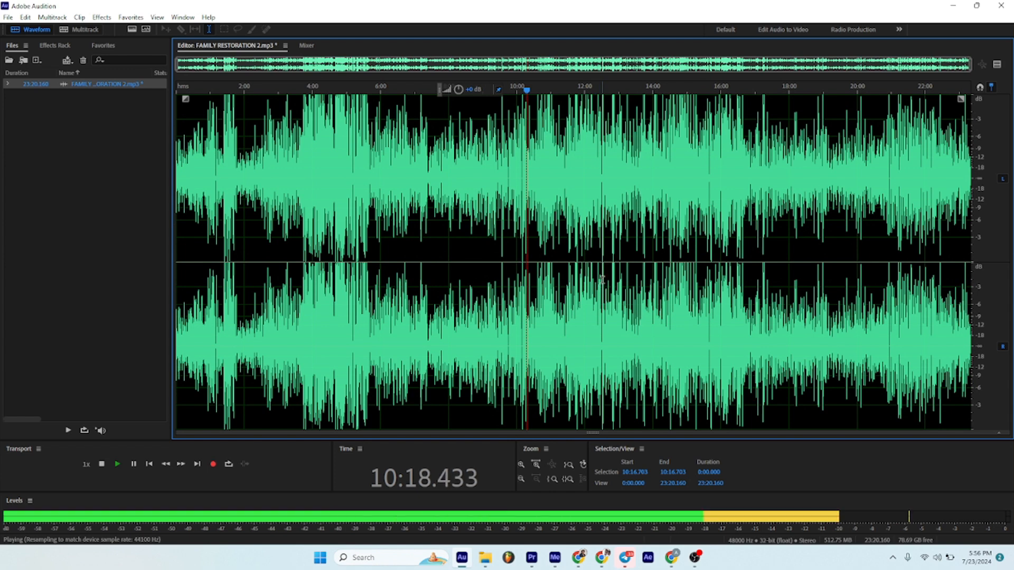
pyautogui.press('space')
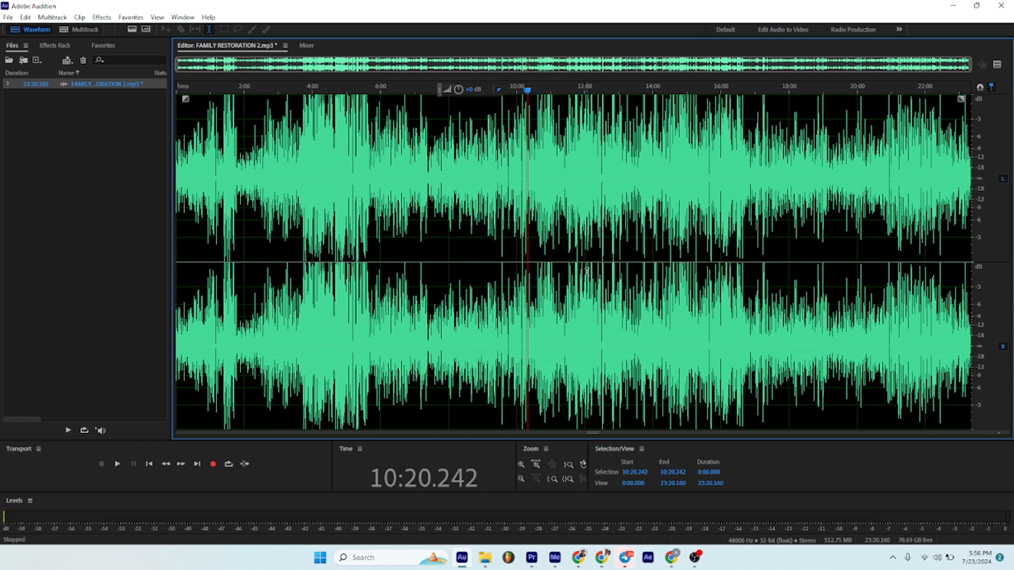
pyautogui.hotkey('ctrl', 'a')
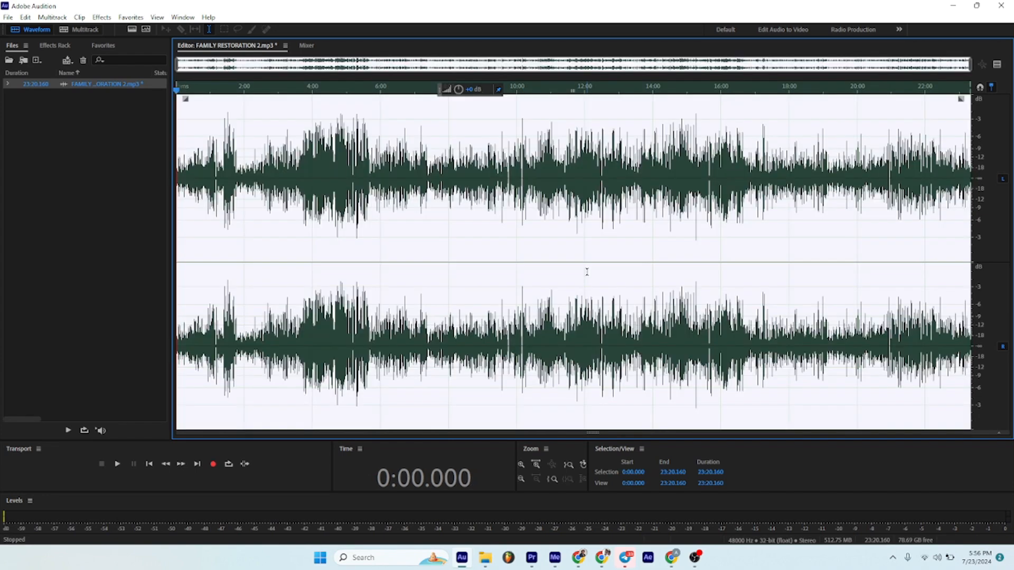
pyautogui.click(641, 178)
pyautogui.scroll(5, 565, 212)
pyautogui.scroll(-5, 562, 210)
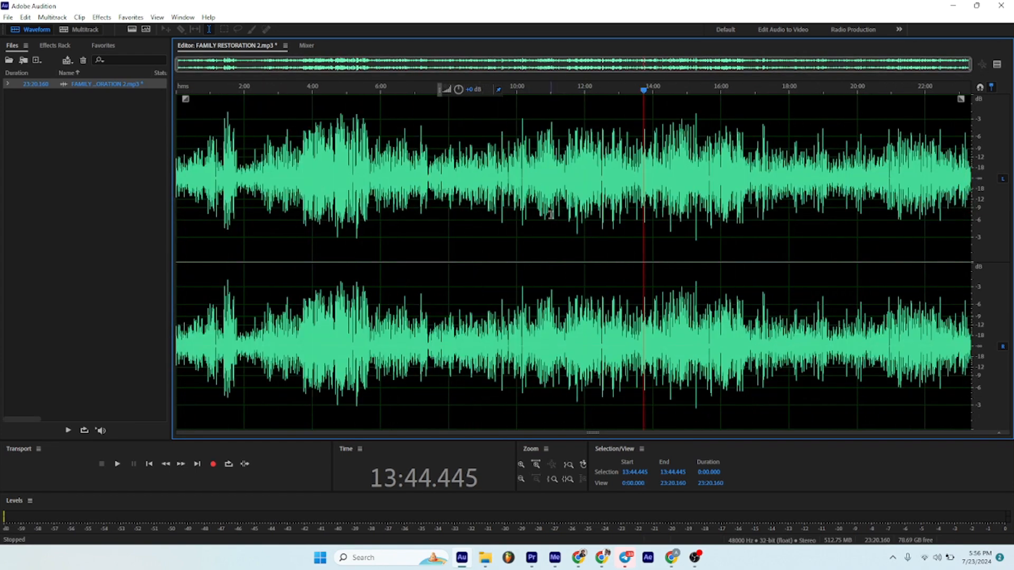
# Amplify the whole file strongly with the on-waveform gain control and play the result from about 7:14.
pyautogui.moveTo(448, 90); pyautogui.dragTo(448, 52)
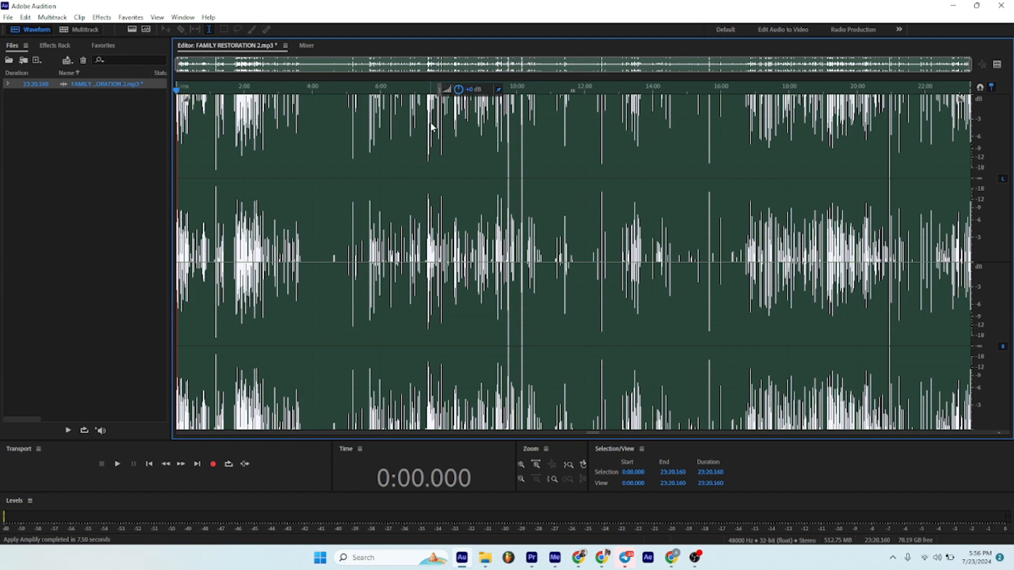
pyautogui.click(423, 157)
pyautogui.scroll(1, 423, 157)
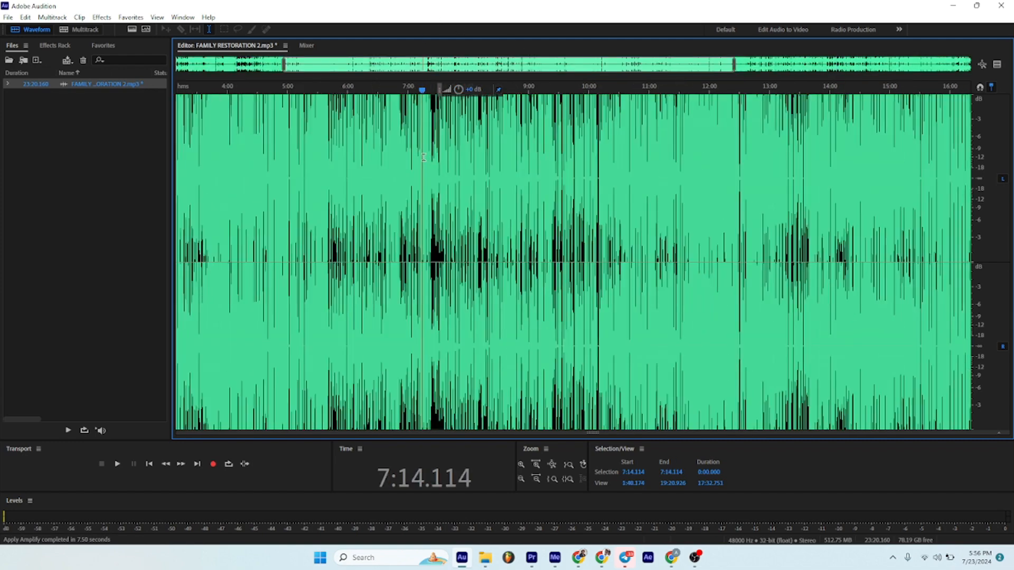
pyautogui.press('space')
pyautogui.scroll(4, 423, 158)
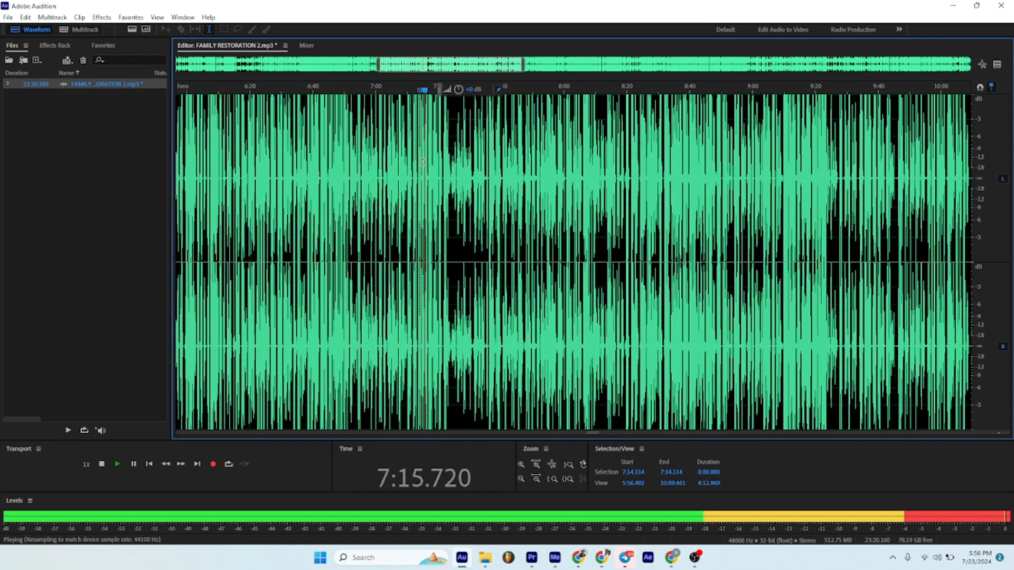
pyautogui.press('space')
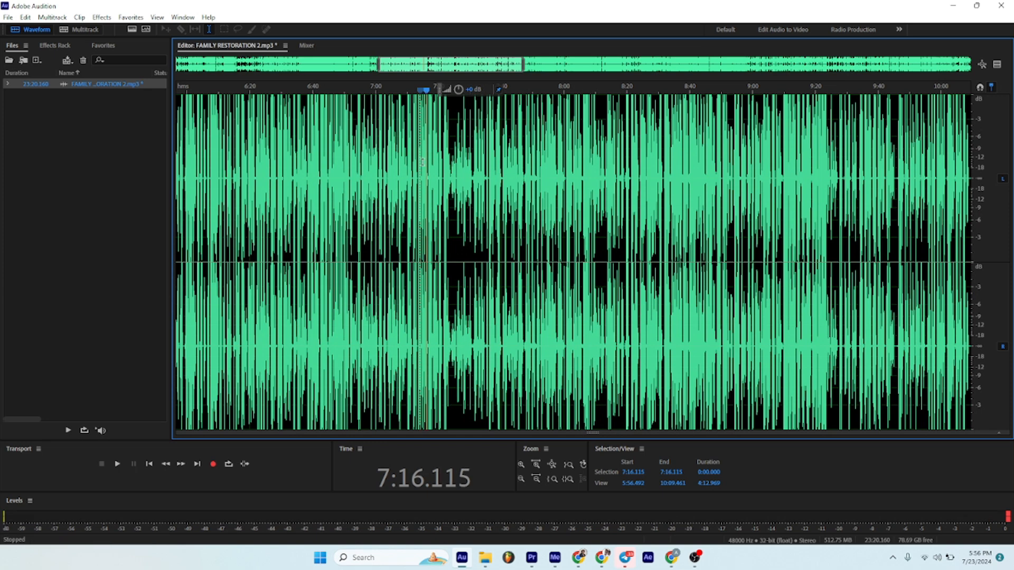
pyautogui.scroll(-5, 423, 162)
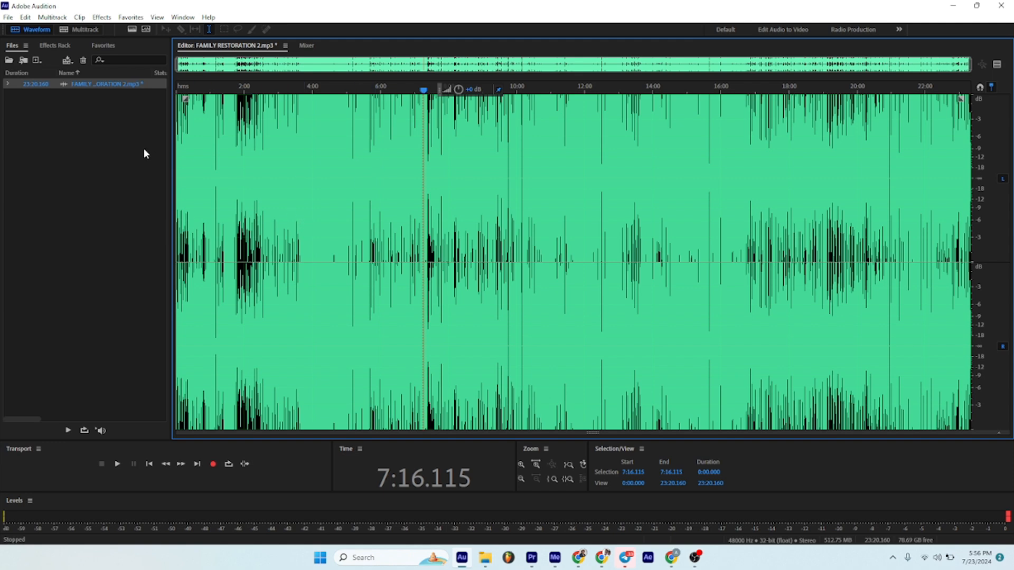
# Apply Mastering to the amplified file using the custom settings with -45% widener and 5.4 dB output gain.
pyautogui.click(101, 17)
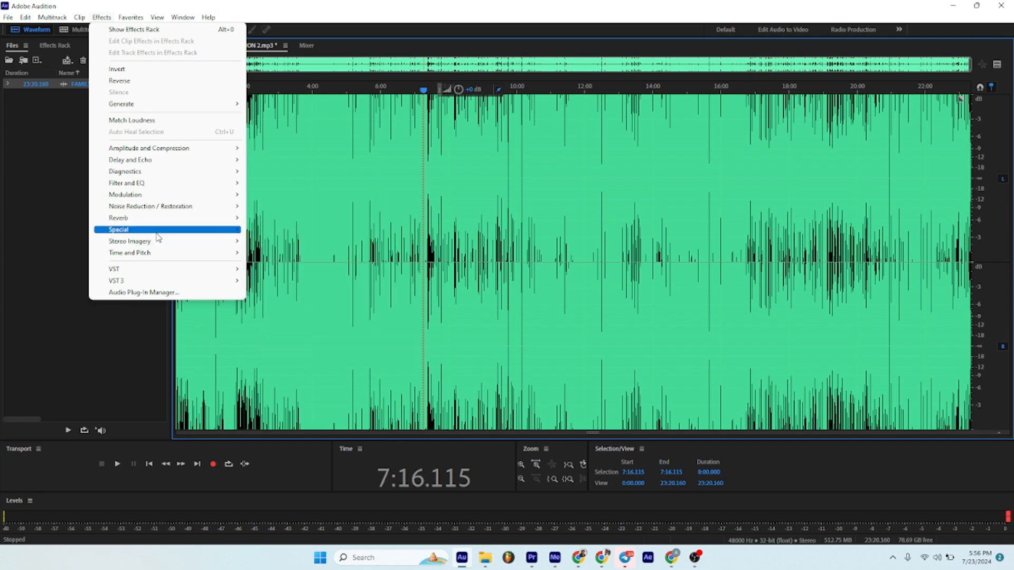
pyautogui.moveTo(157, 233)
pyautogui.click(280, 264)
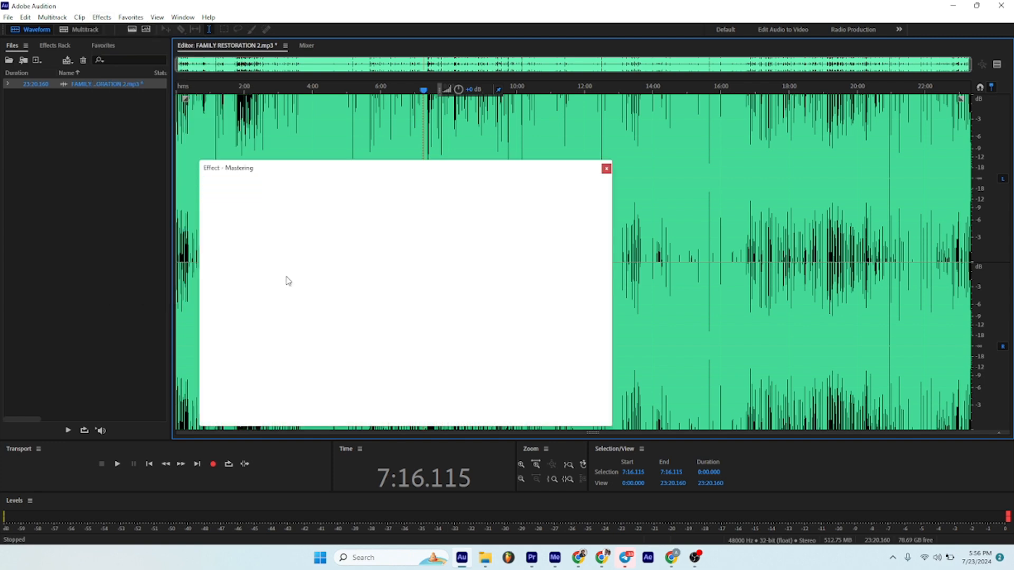
pyautogui.press('space')
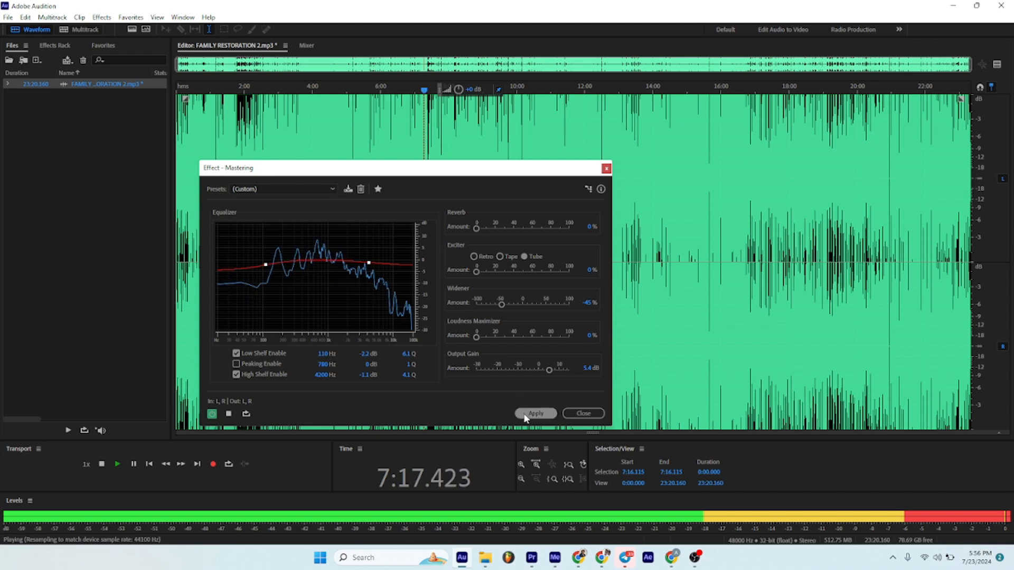
pyautogui.press('space')
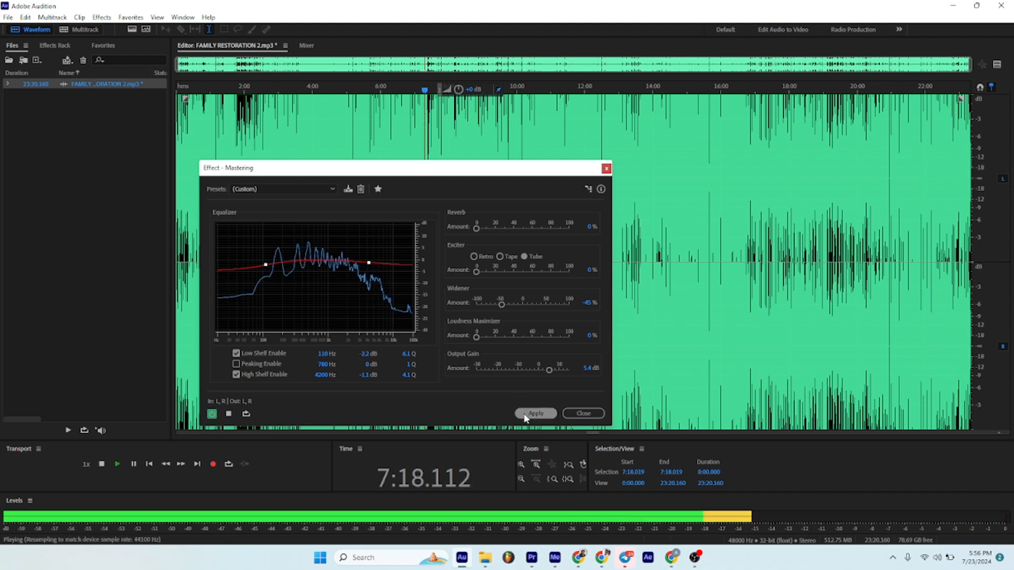
pyautogui.click(535, 413)
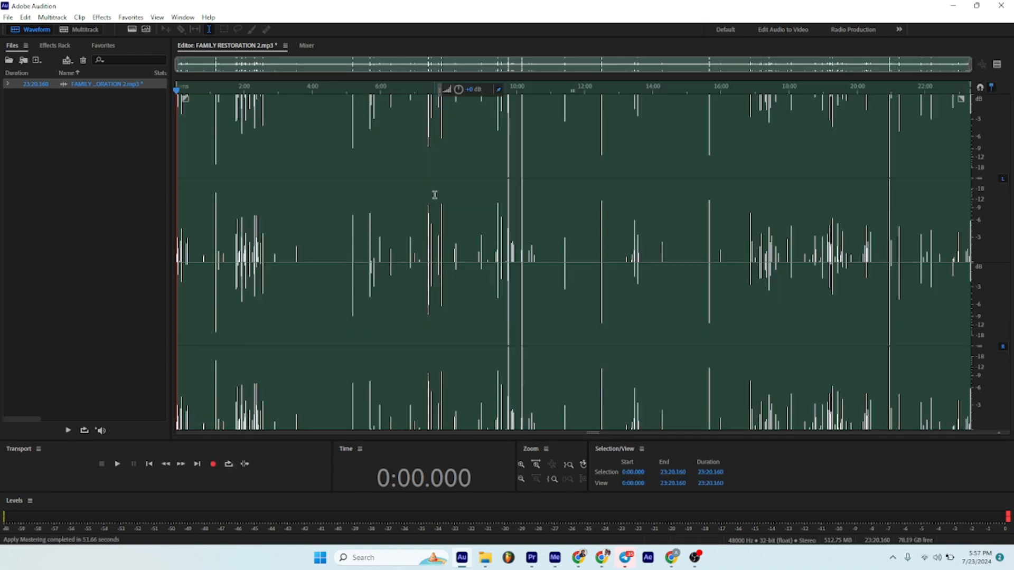
pyautogui.click(434, 195)
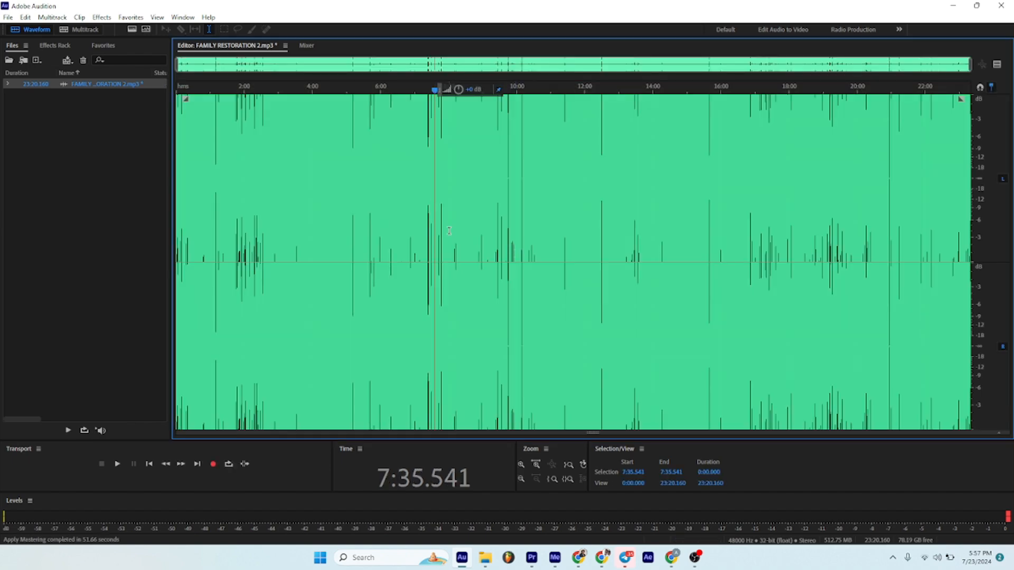
# Play the mastered audio from about 7:35 and lower the whole file's level with the on-waveform gain control.
pyautogui.press('space')
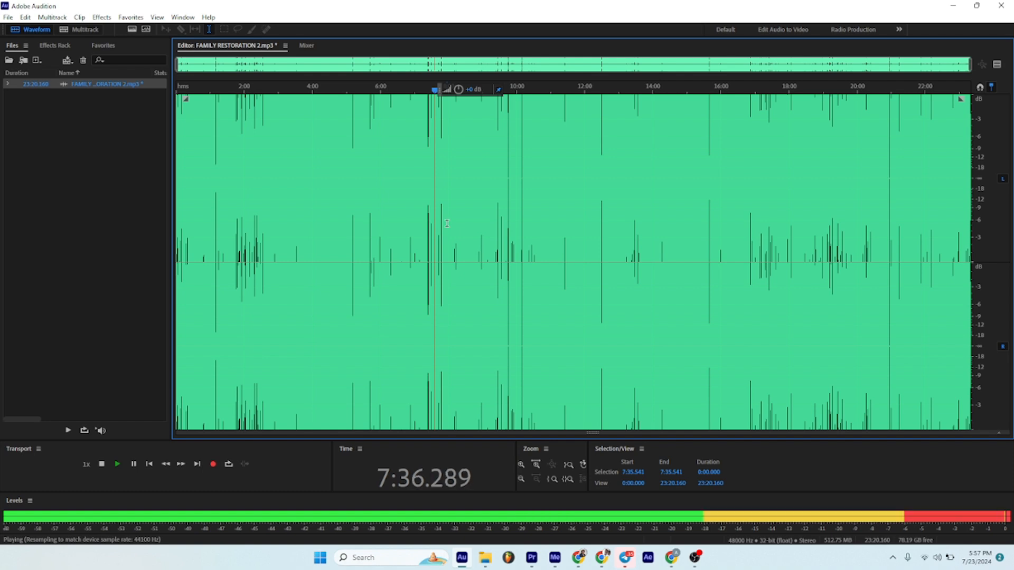
pyautogui.press('space')
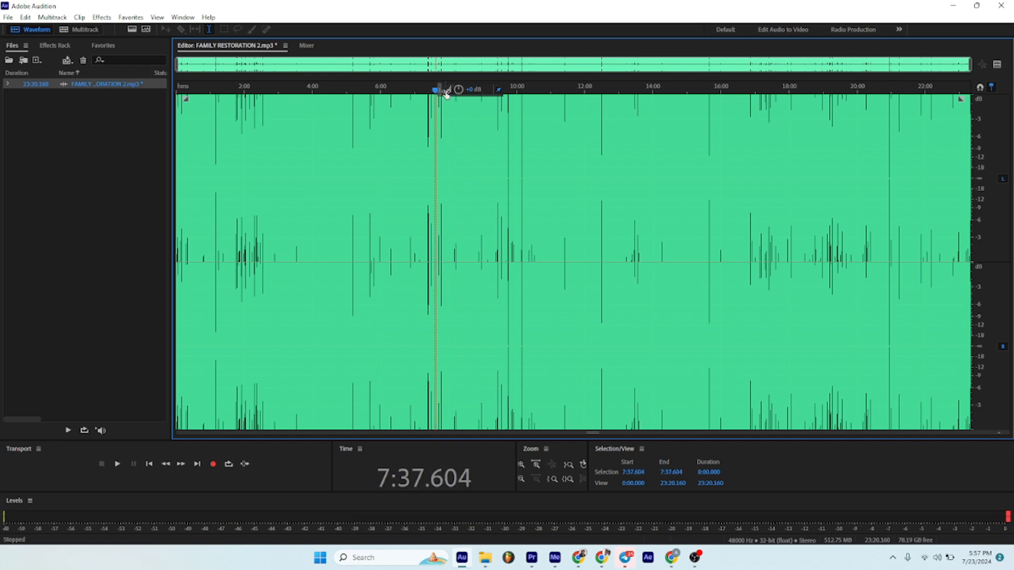
pyautogui.moveTo(447, 92); pyautogui.dragTo(446, 121)
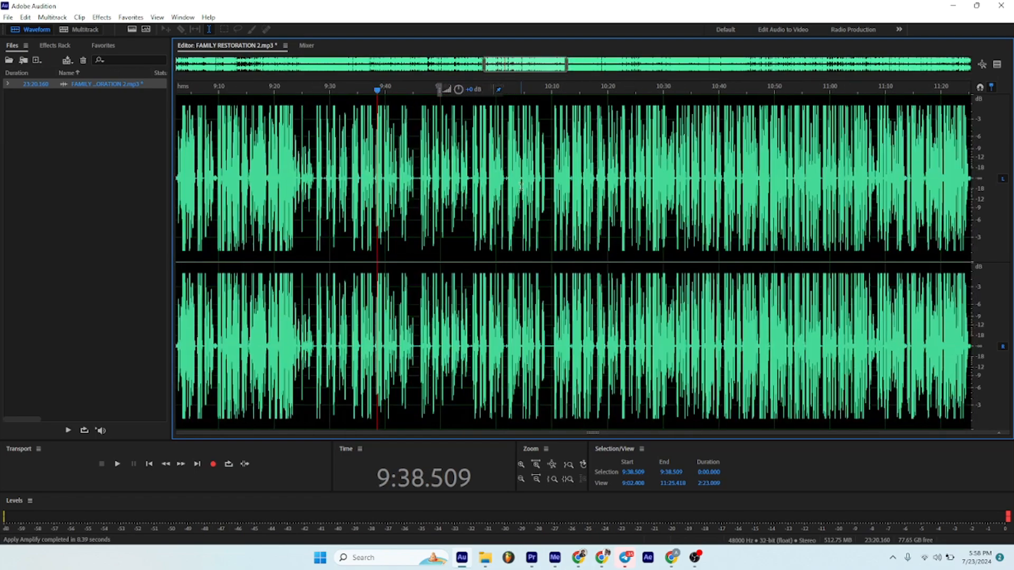
# Listen to the lowered audio from about 10:51 and again from about 4:45.
pyautogui.scroll(-3, 520, 184)
pyautogui.scroll(4, 584, 207)
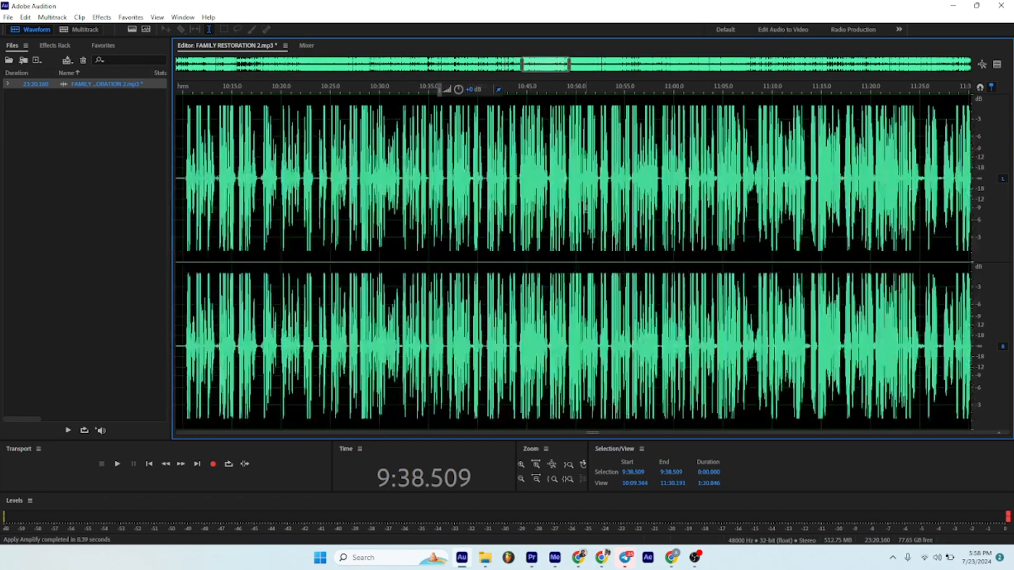
pyautogui.click(585, 208)
pyautogui.press('space')
pyautogui.scroll(2, 581, 211)
pyautogui.scroll(-6, 576, 213)
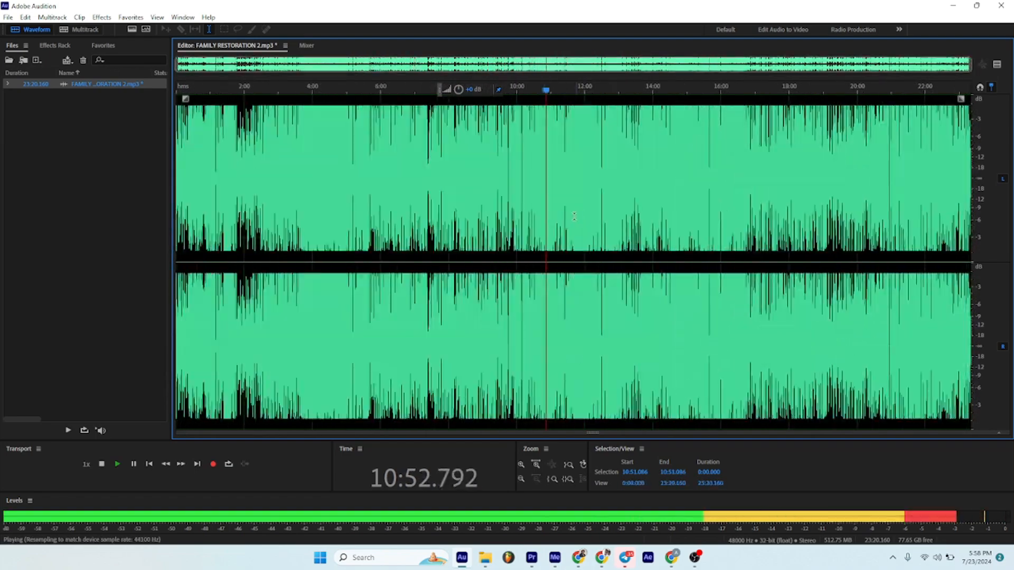
pyautogui.press('space')
pyautogui.click(339, 200)
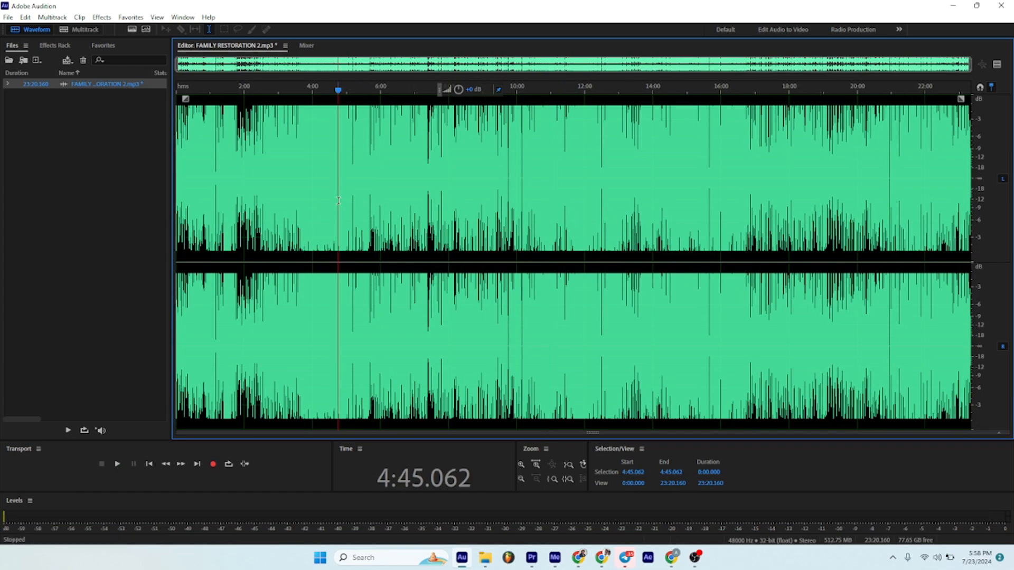
pyautogui.press('space')
pyautogui.scroll(5, 338, 201)
pyautogui.scroll(-6, 357, 216)
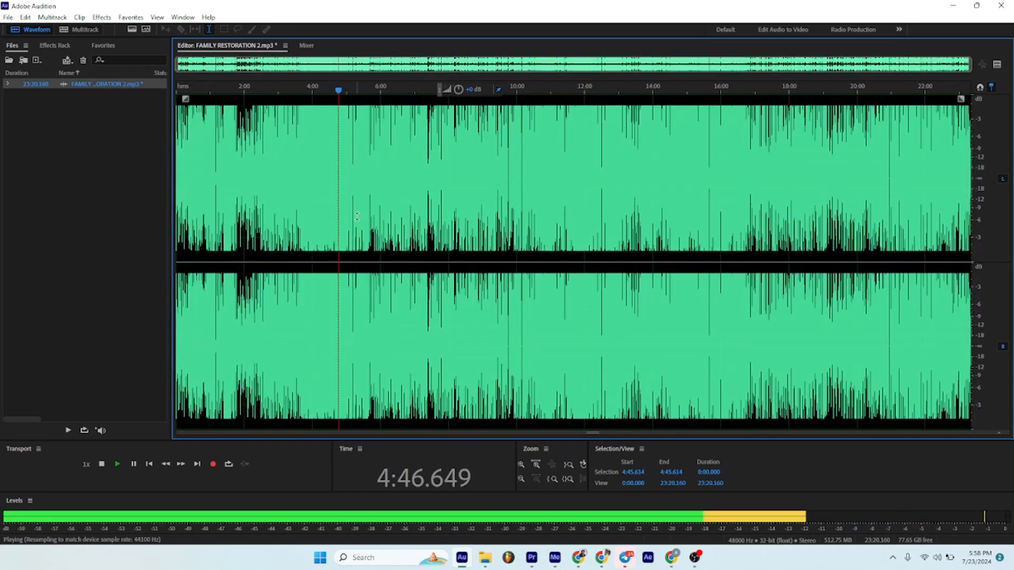
pyautogui.press('space')
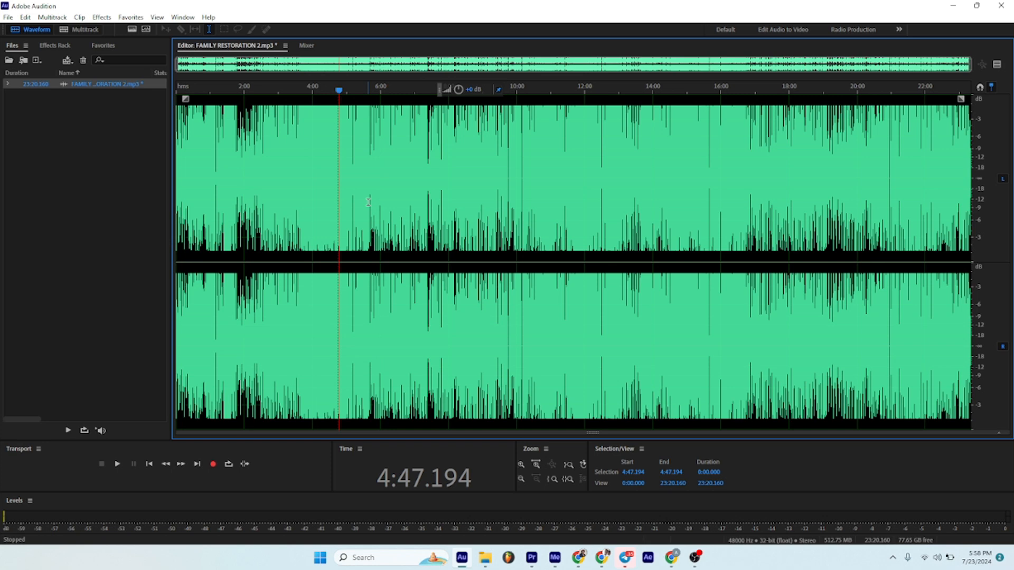
# Save the processed audio file FAMILY RESTORATION 2.mp3.
pyautogui.hotkey('ctrl', 's')
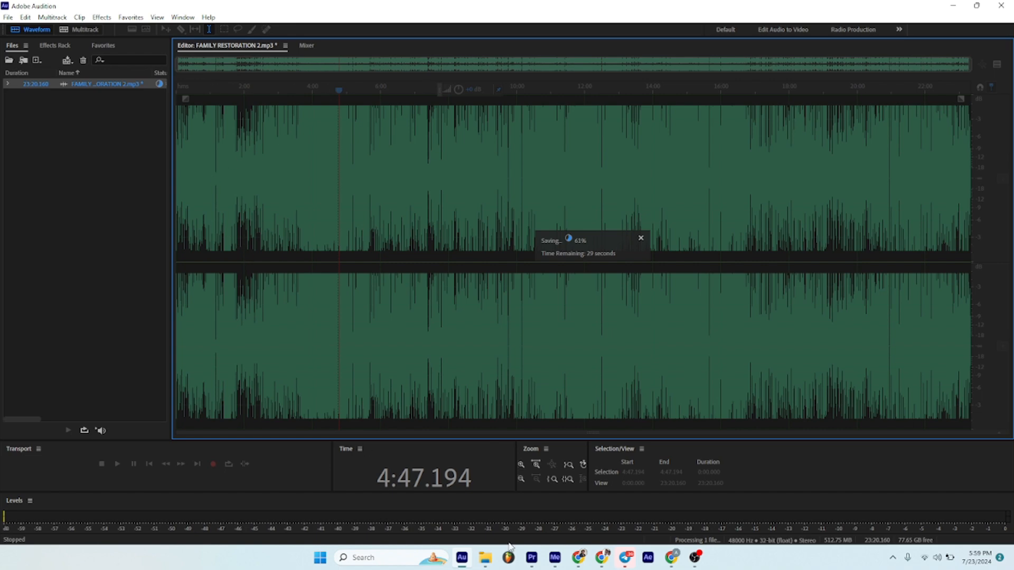
pyautogui.moveTo(485, 561)
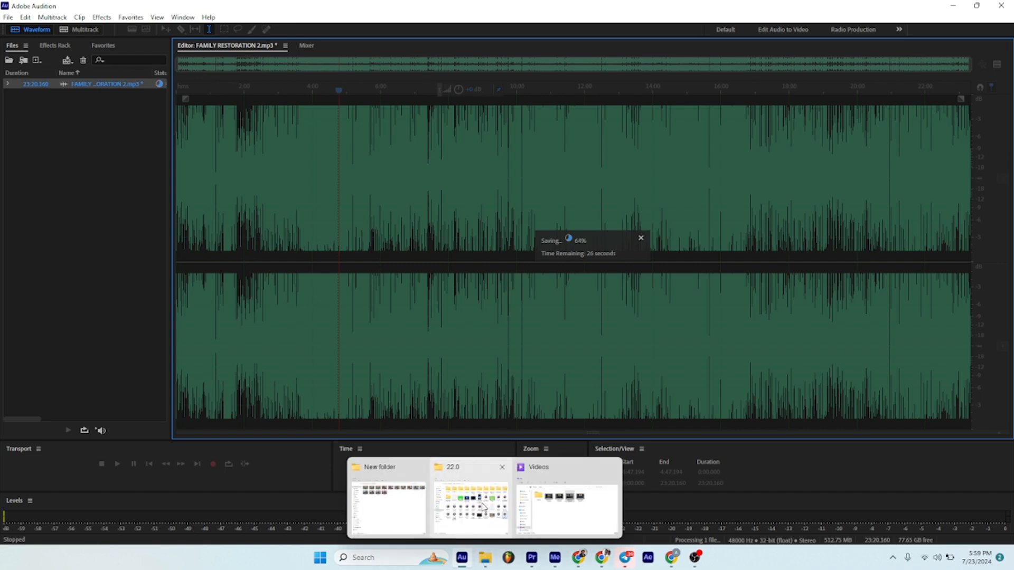
pyautogui.moveTo(481, 506)
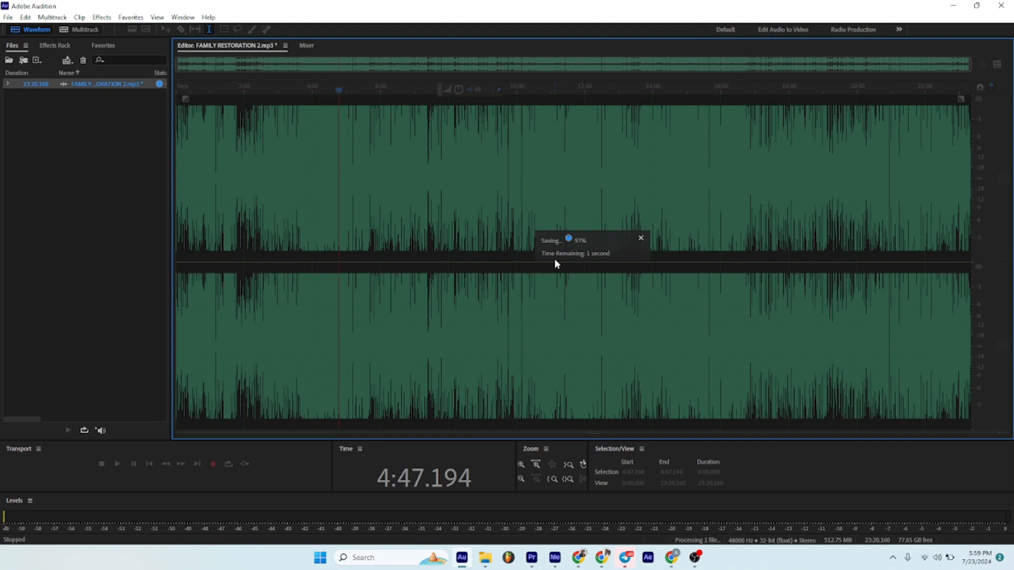
pyautogui.scroll(10, 527, 246)
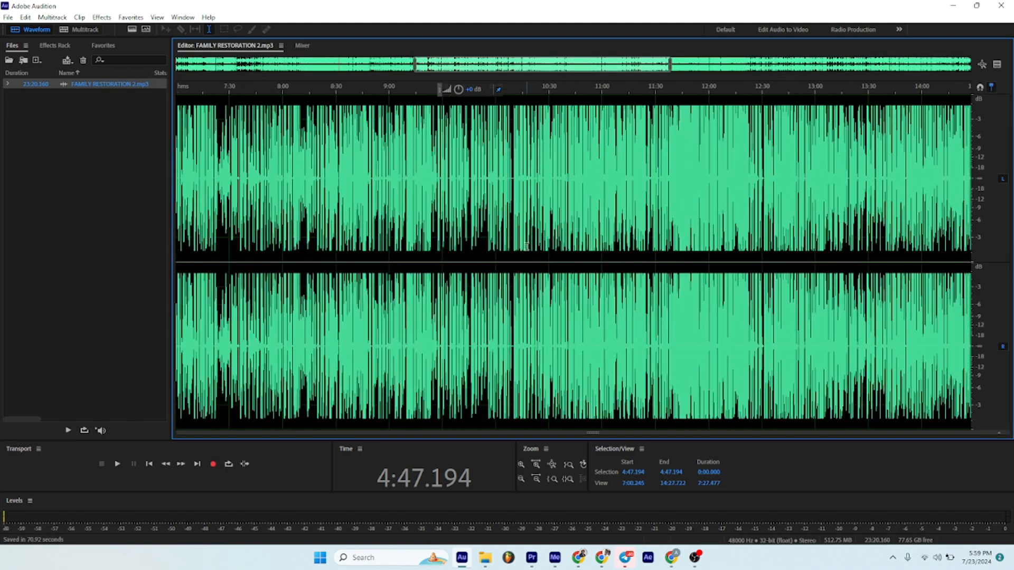
pyautogui.scroll(-10, 505, 256)
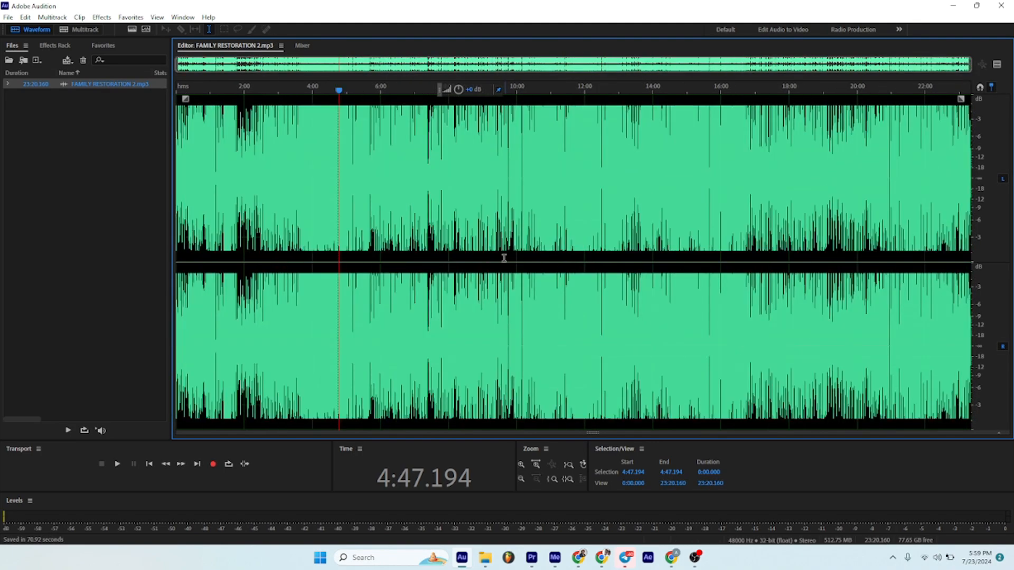
# Switch to Premiere Pro, import the processed FAMILY RESTORATION 2 MP3 and place it at the sequence start on audio track A4.
pyautogui.click(953, 6)
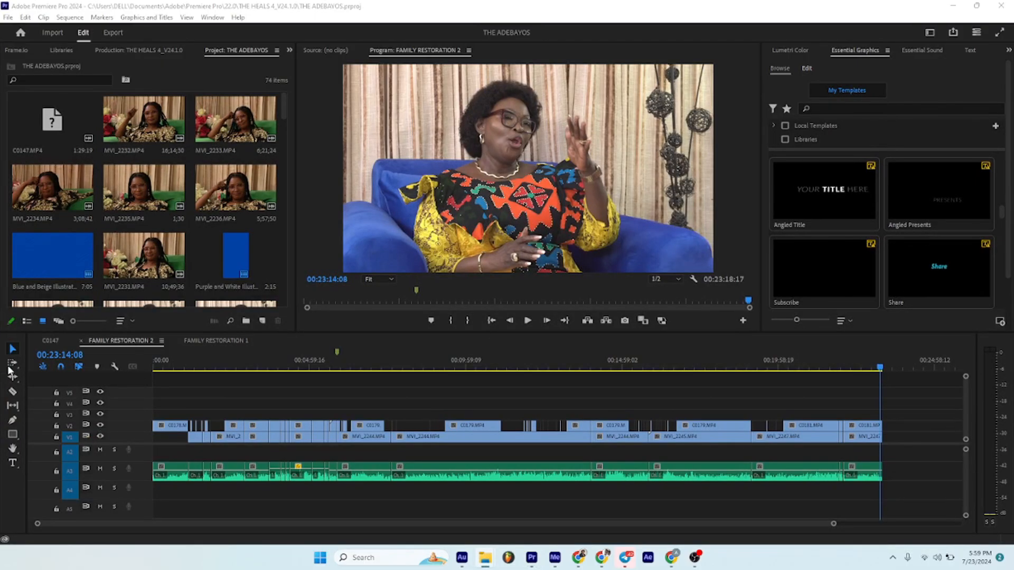
pyautogui.moveTo(10, 370); pyautogui.dragTo(251, 237)
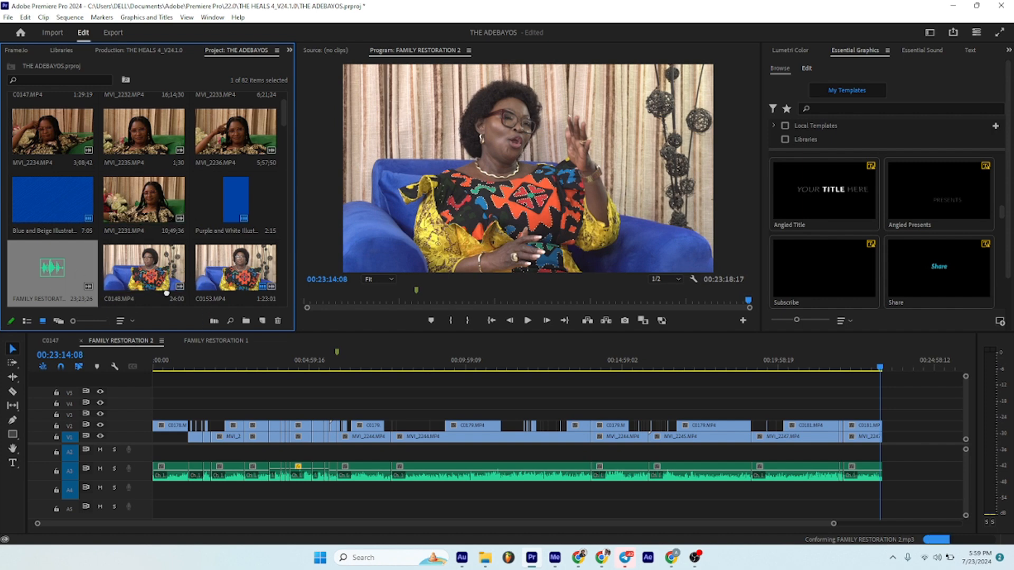
pyautogui.scroll(-2, 235, 315)
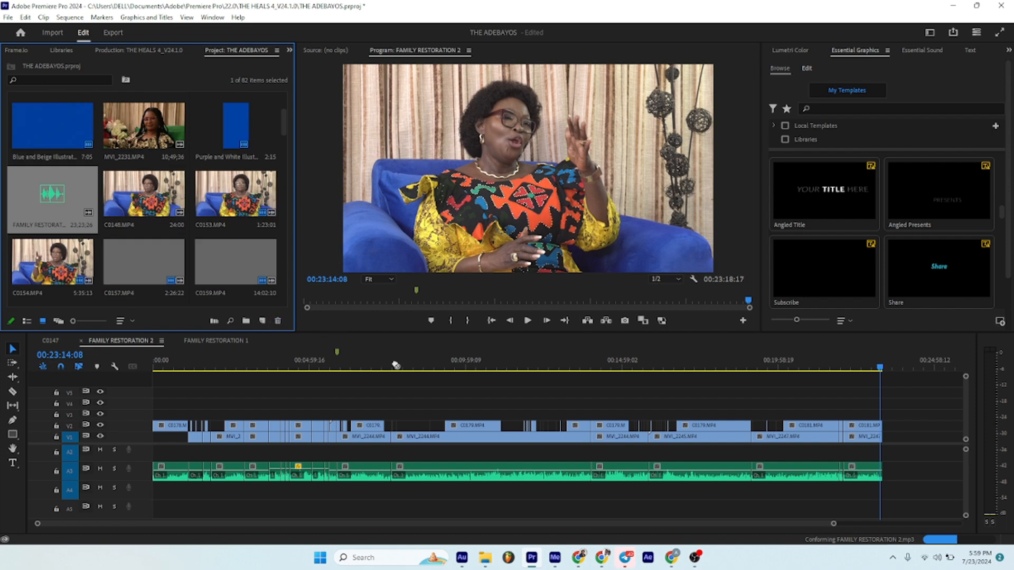
pyautogui.moveTo(396, 365); pyautogui.dragTo(159, 493)
pyautogui.click(592, 417)
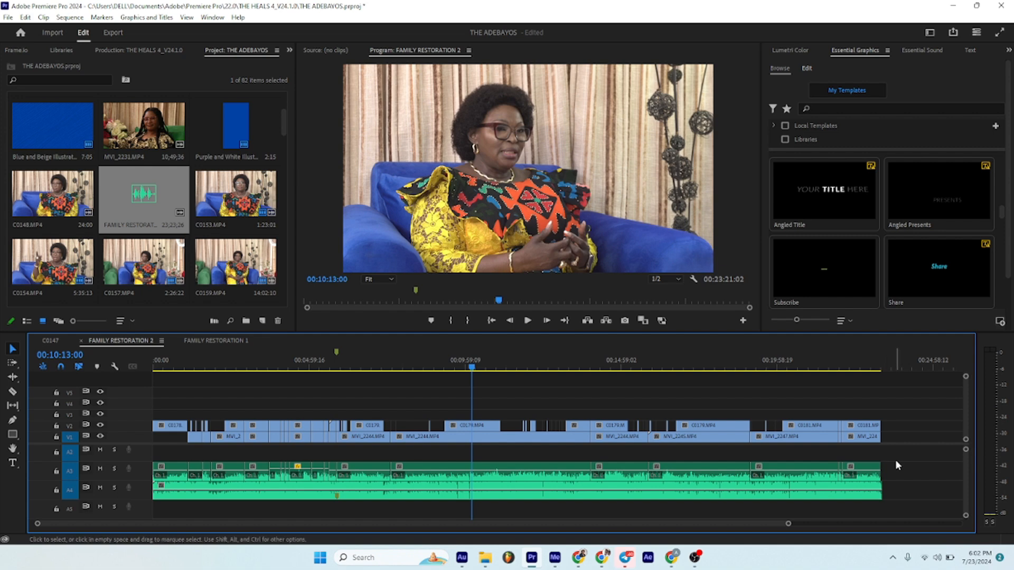
# Trim the processed A4 audio to end with the video clips and play the ending from about 23:12.
pyautogui.moveTo(891, 458); pyautogui.dragTo(157, 465)
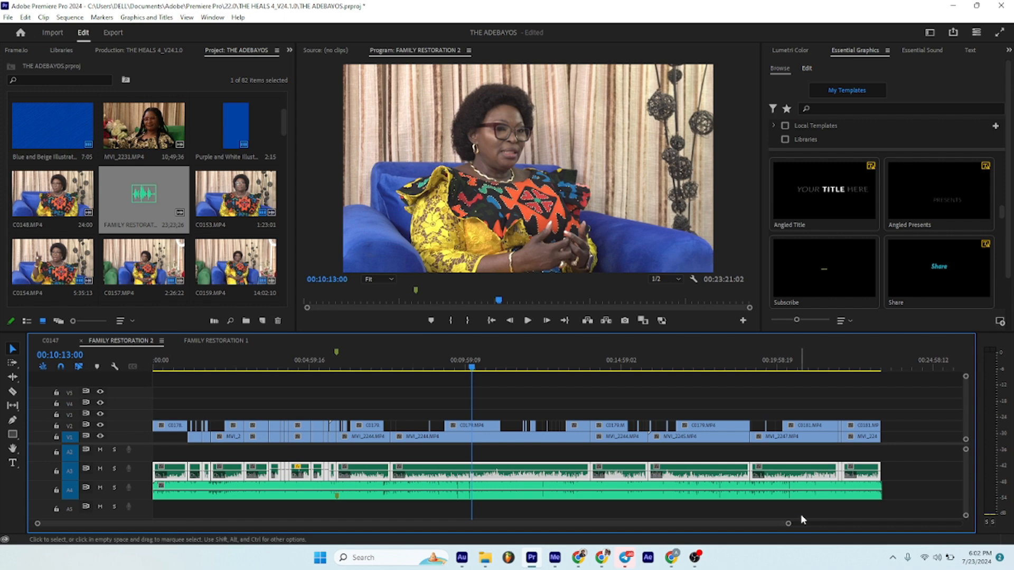
pyautogui.press('`')
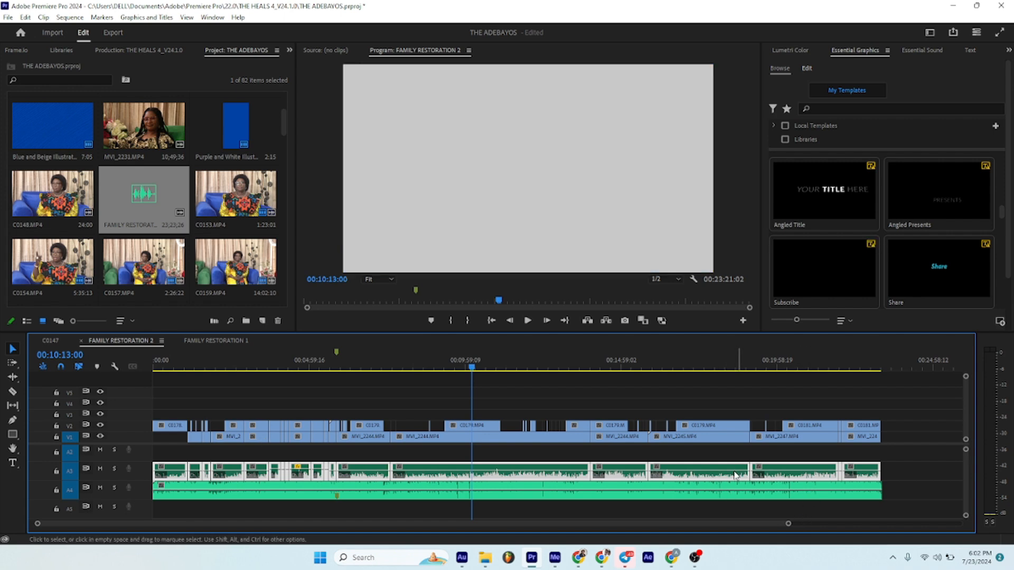
pyautogui.click(841, 78)
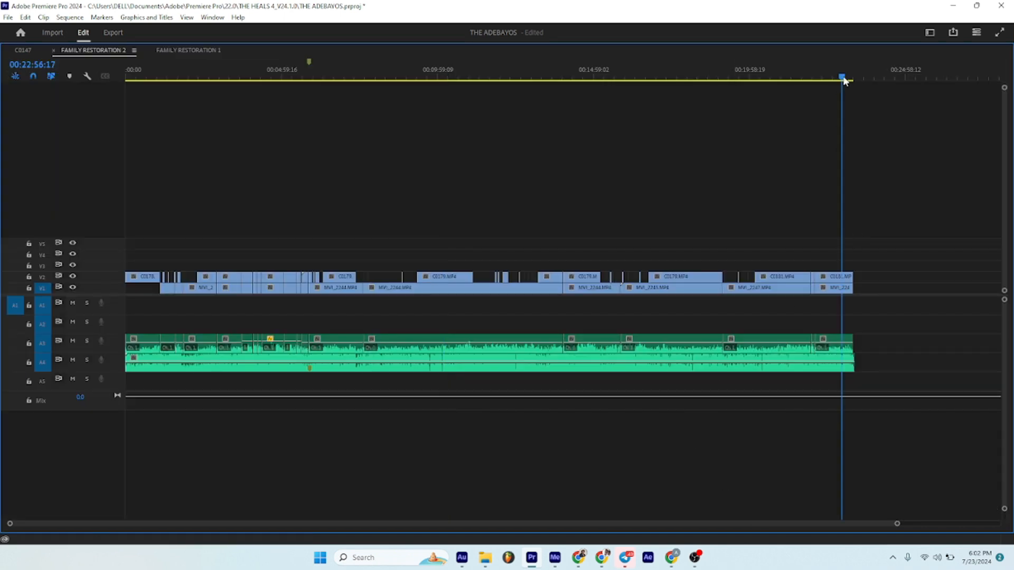
pyautogui.press('=')
pyautogui.press('=')
pyautogui.press('=')
pyautogui.press('=')
pyautogui.press('=')
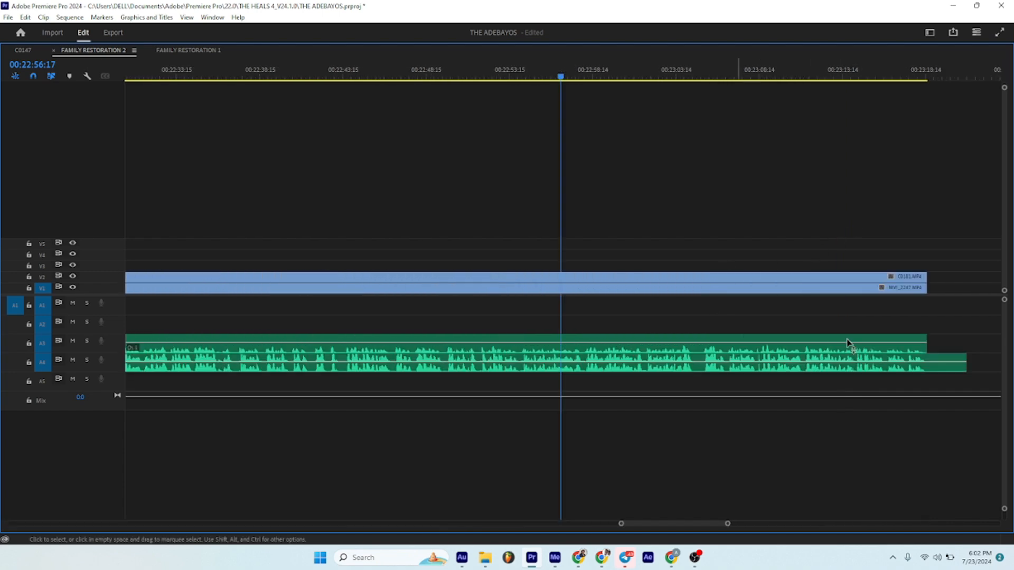
pyautogui.click(885, 78)
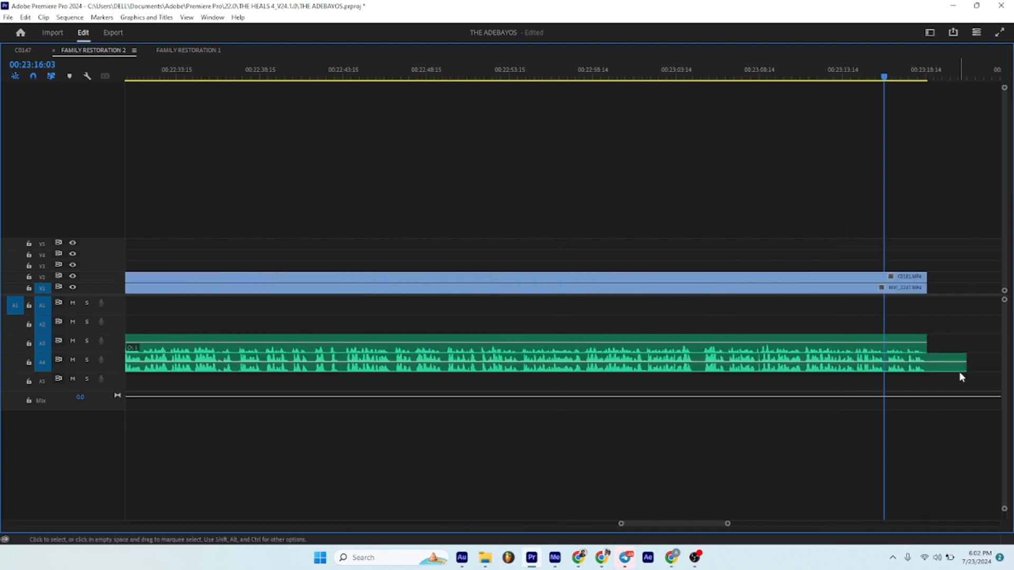
pyautogui.moveTo(962, 368); pyautogui.dragTo(917, 375)
pyautogui.click(825, 73)
pyautogui.press('space')
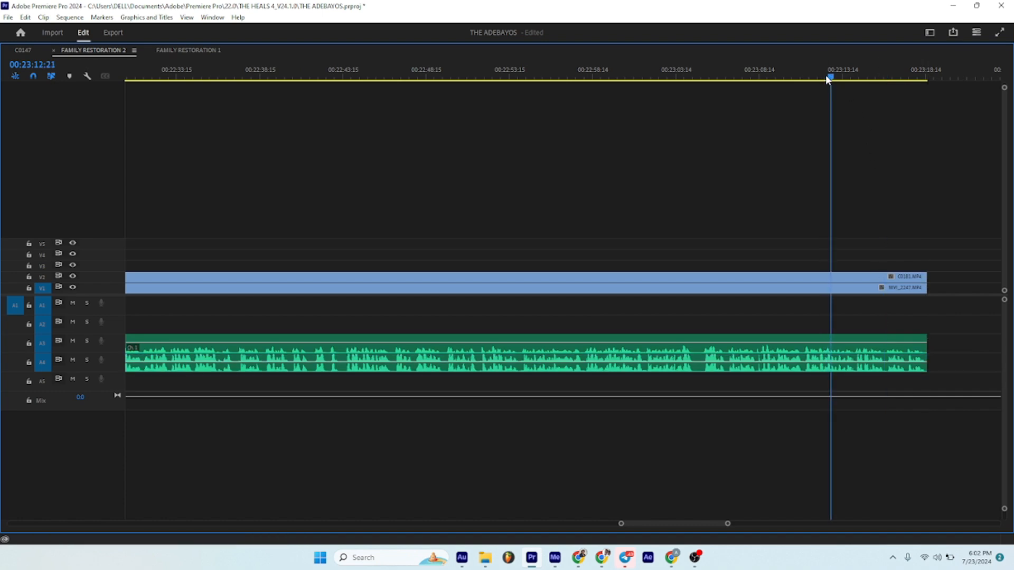
# Delete all the original camera audio clips on track A3.
pyautogui.press('\\')
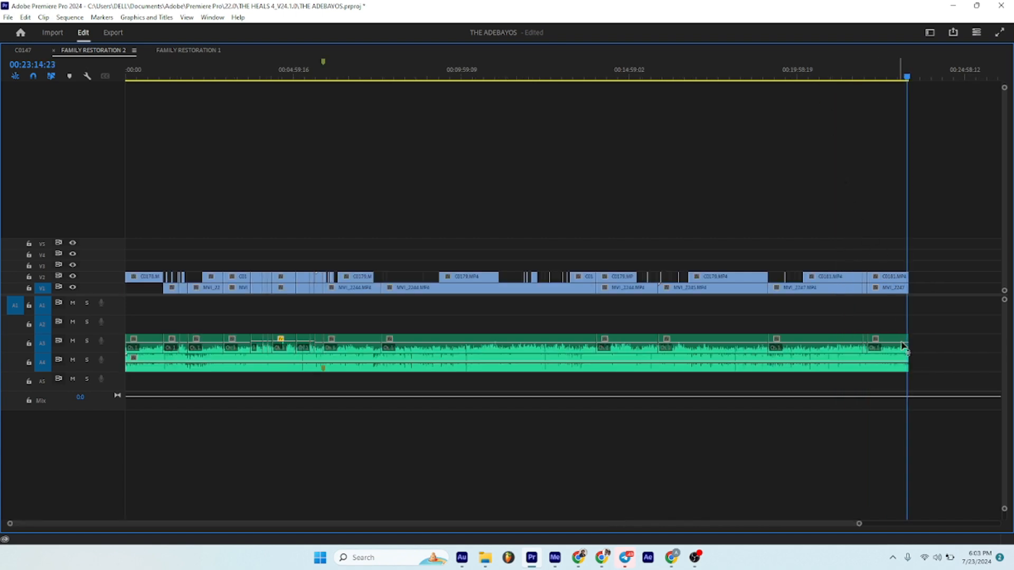
pyautogui.moveTo(924, 323); pyautogui.dragTo(148, 341)
pyautogui.press('Delete')
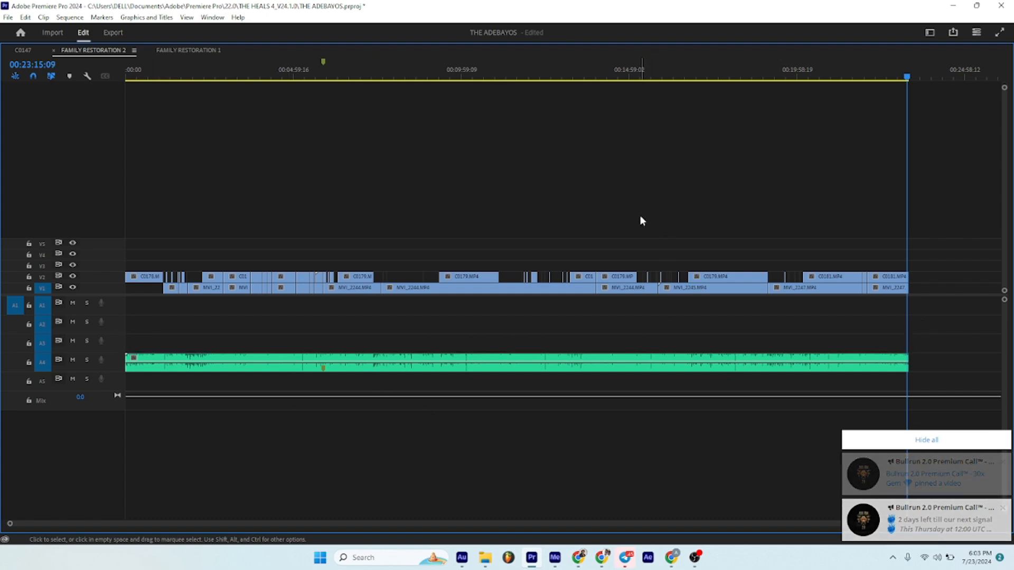
pyautogui.press('`')
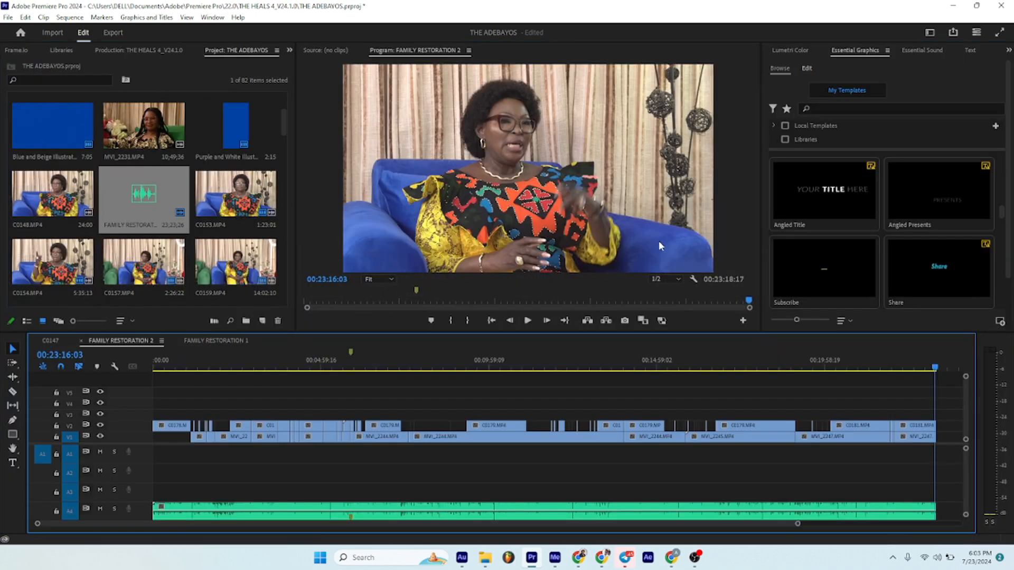
# Play the sequence with the processed audio near its end and from about 12:44.
pyautogui.press('space')
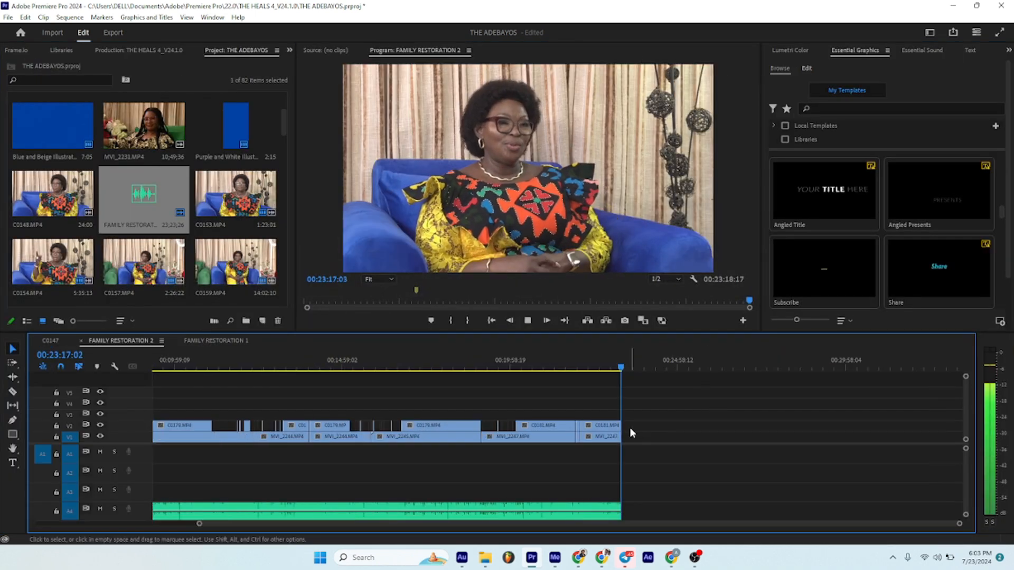
pyautogui.press('\\')
pyautogui.press('Home')
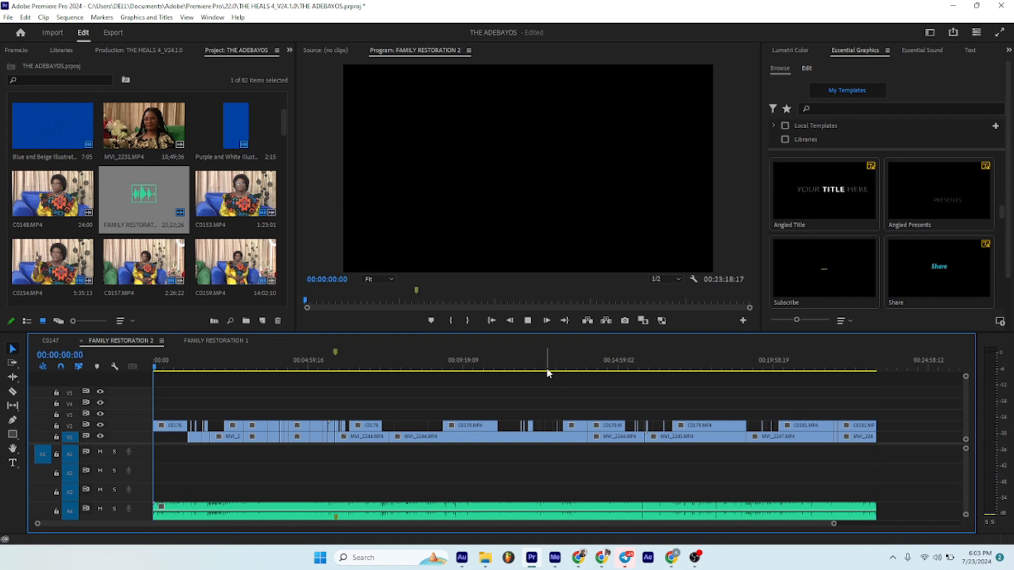
pyautogui.click(546, 370)
pyautogui.press('space')
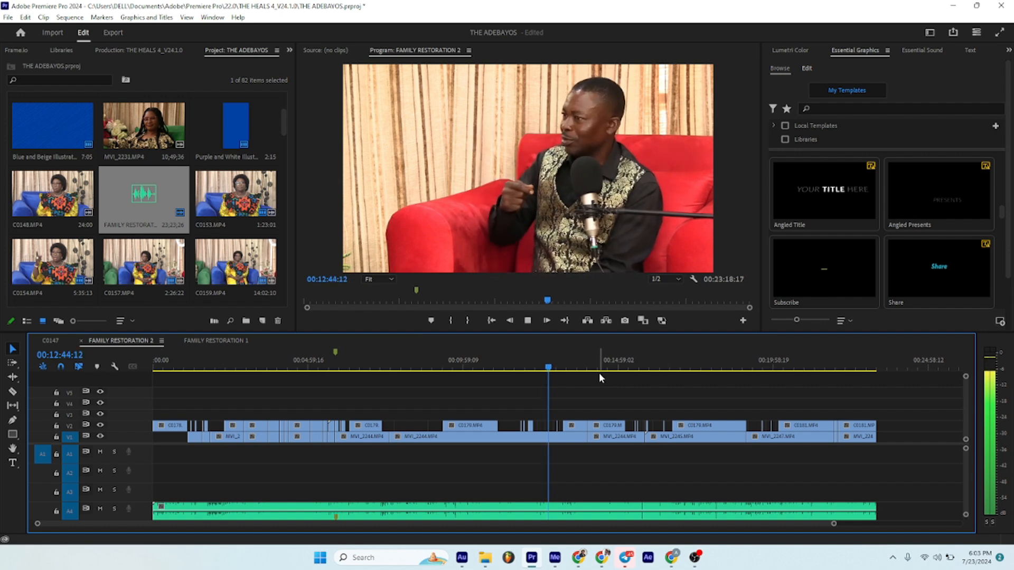
pyautogui.press('space')
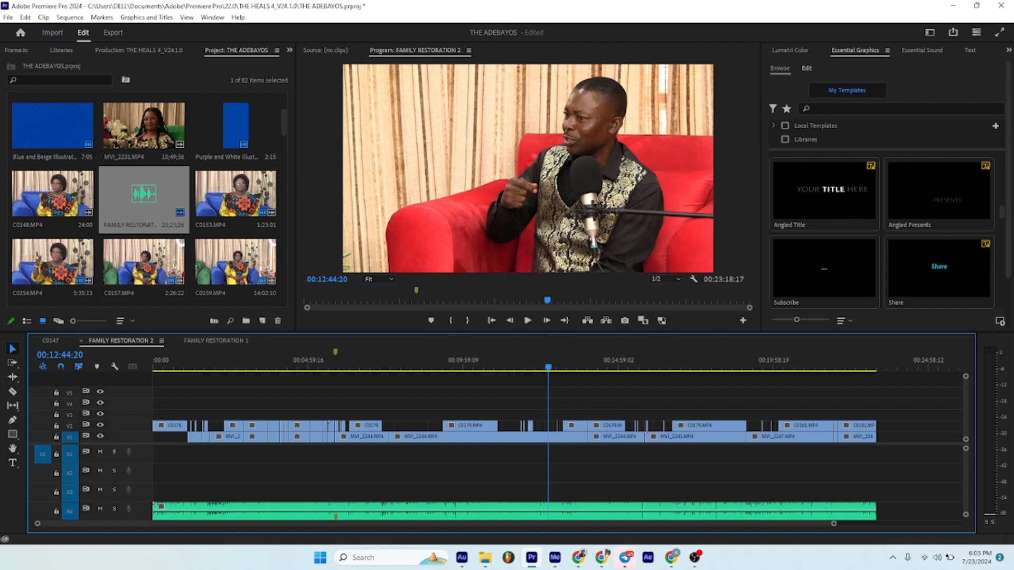
pyautogui.press('super+d')
pyautogui.press('super+d')
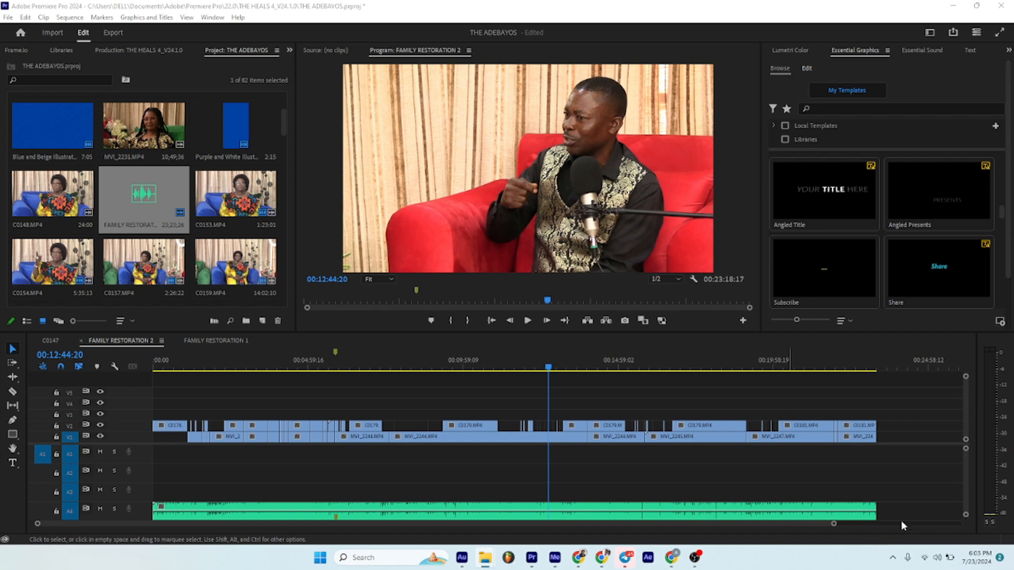
# Move the processed audio clip from track A4 to track A1 and play the sequence from about 11:05.
pyautogui.moveTo(896, 507); pyautogui.dragTo(258, 470)
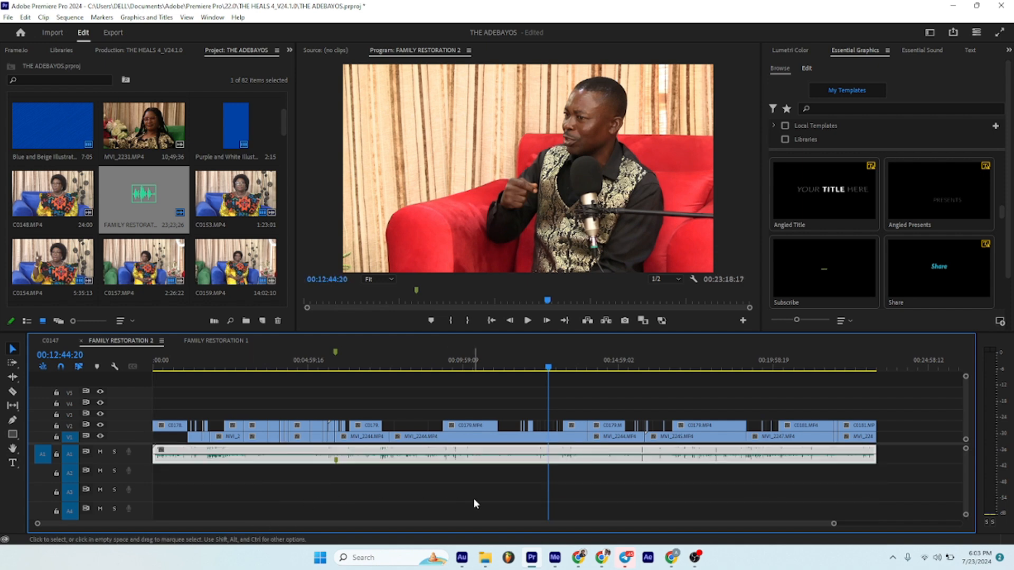
pyautogui.scroll(1, 485, 509)
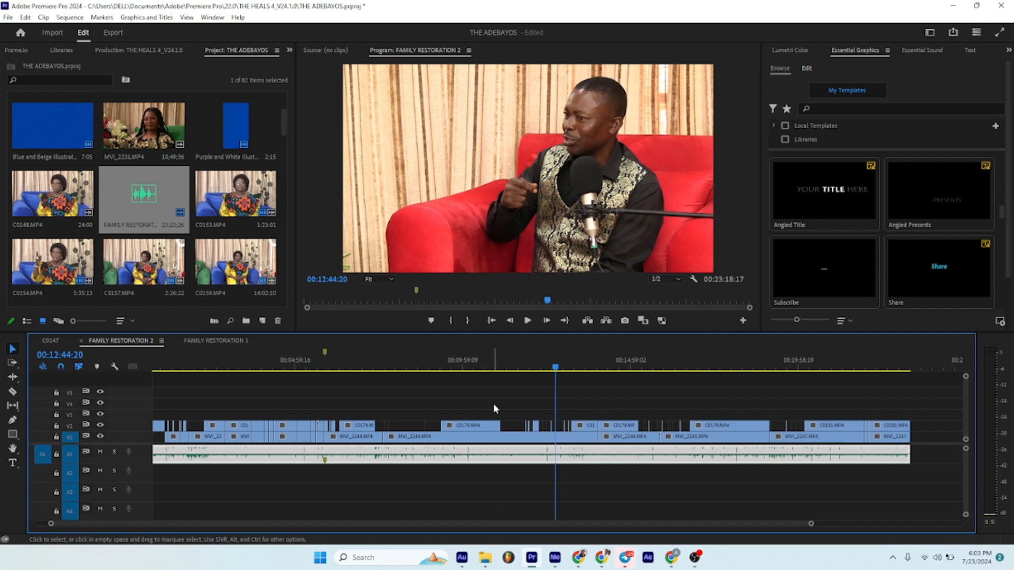
pyautogui.click(499, 368)
pyautogui.press('space')
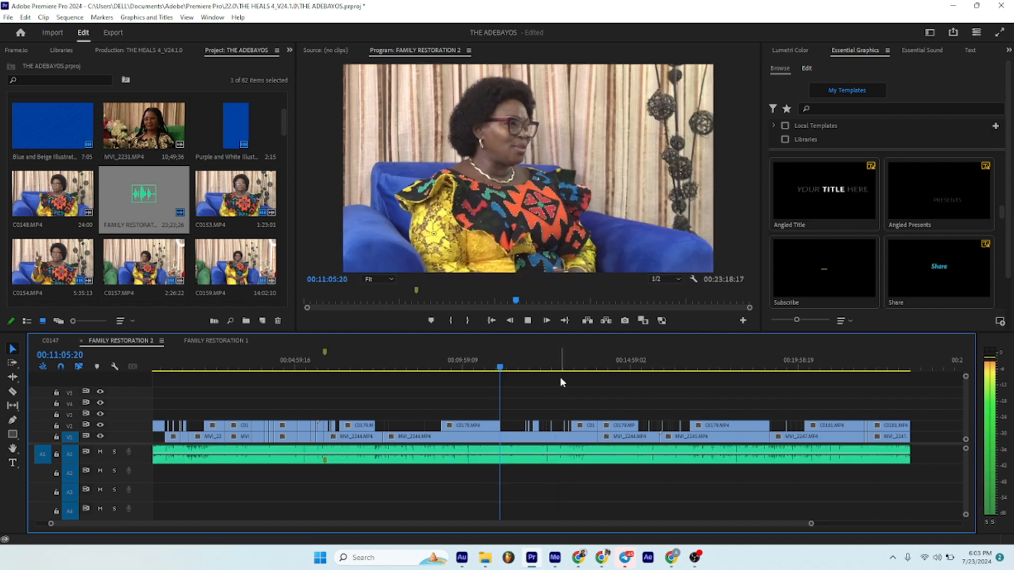
pyautogui.press('space')
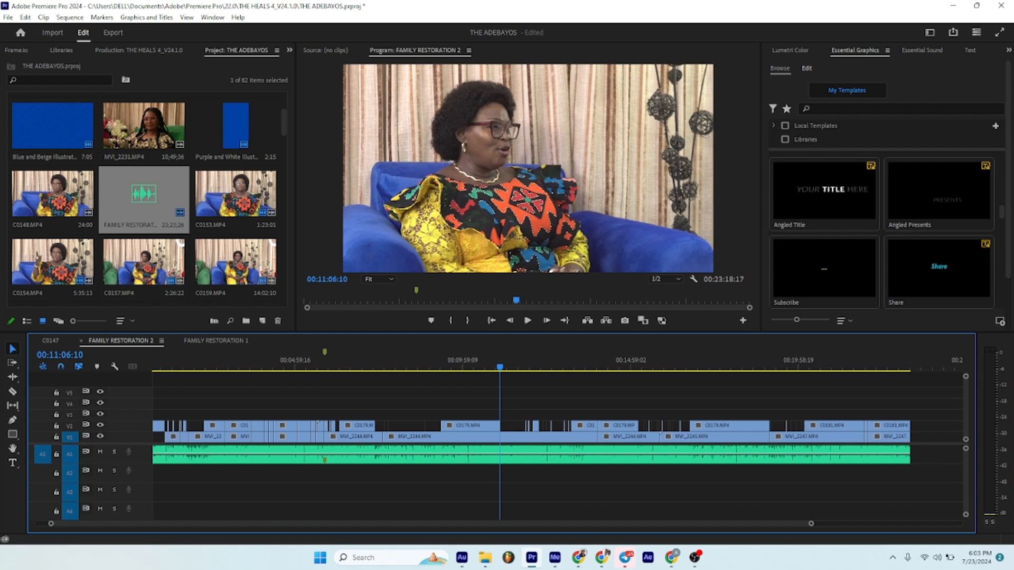
# Place WorshipGROVE.mp3 on track A2 at the start of the sequence and adjust its volume level.
pyautogui.scroll(-3, 103, 179)
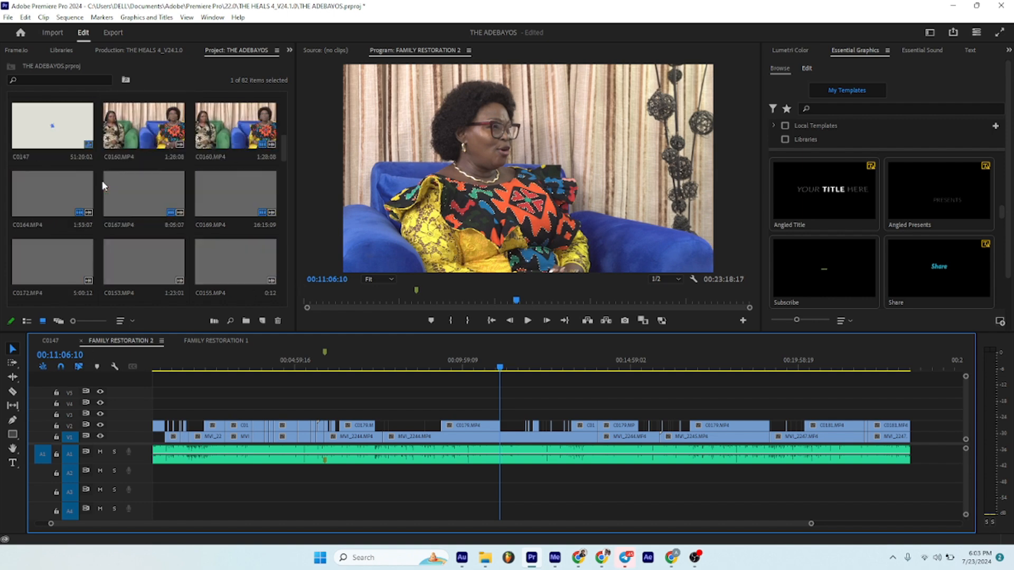
pyautogui.scroll(-2, 103, 185)
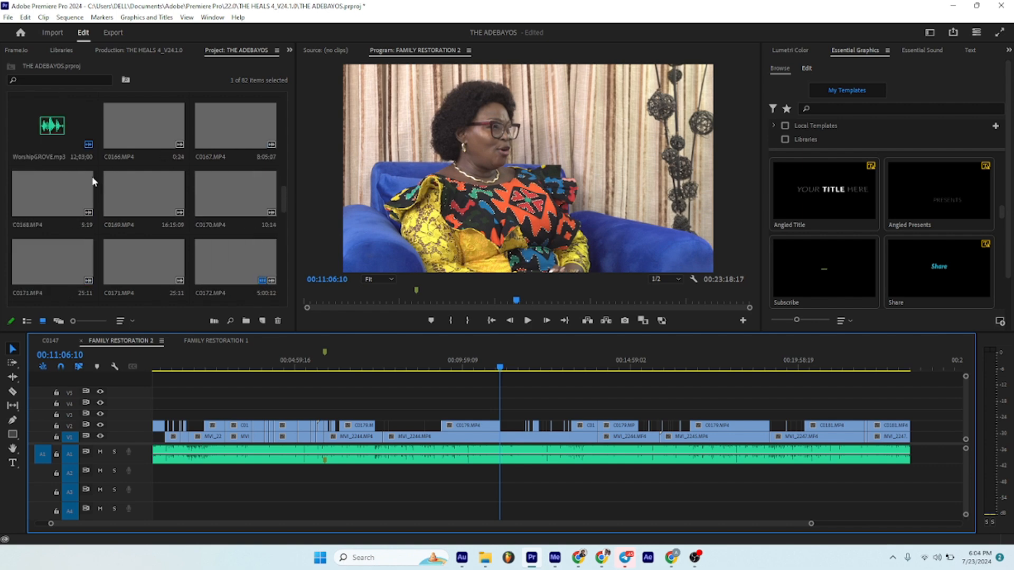
pyautogui.moveTo(53, 130); pyautogui.dragTo(152, 477)
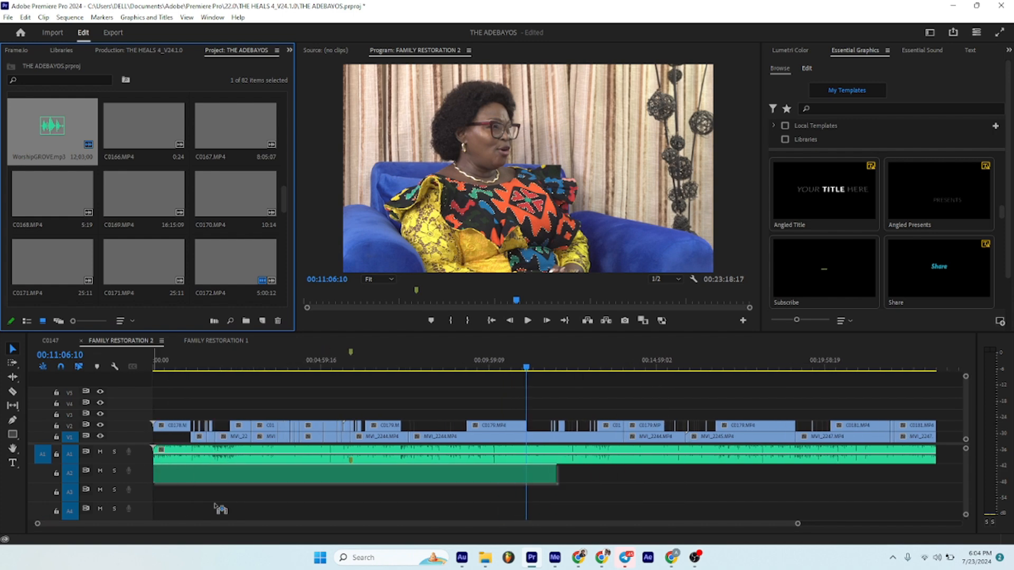
pyautogui.scroll(-1, 334, 511)
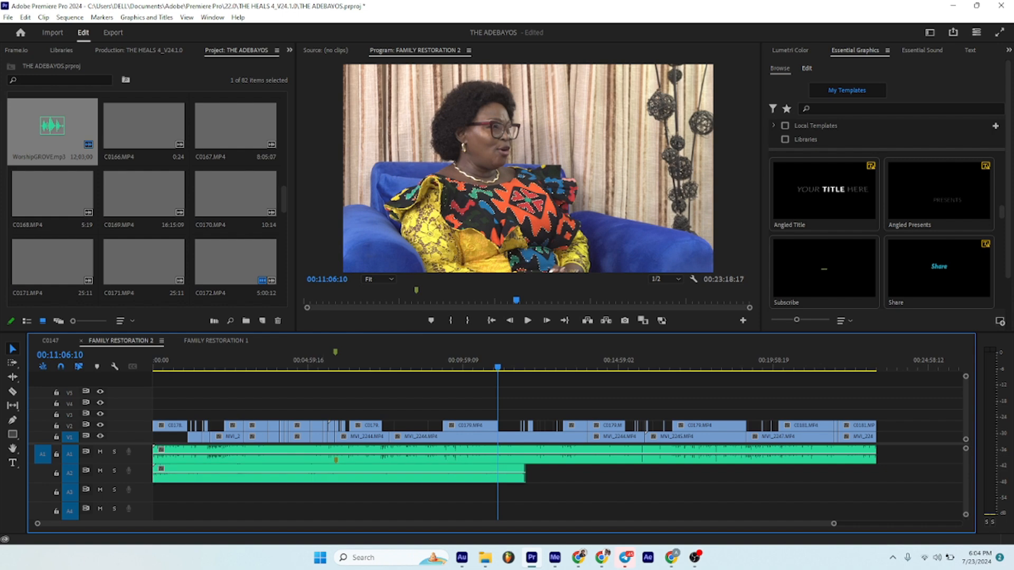
pyautogui.scroll(1, 337, 483)
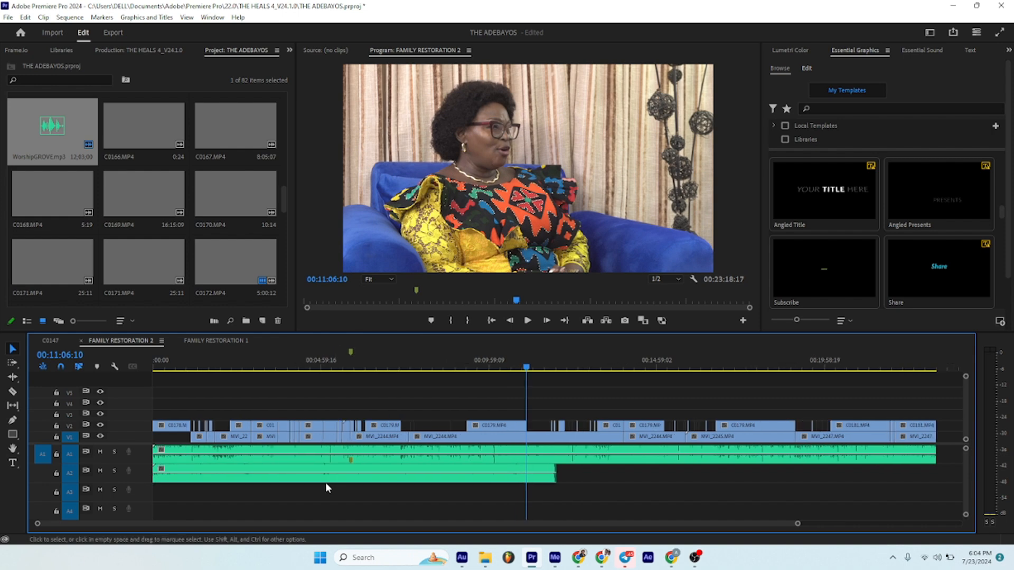
pyautogui.moveTo(319, 474); pyautogui.dragTo(320, 480)
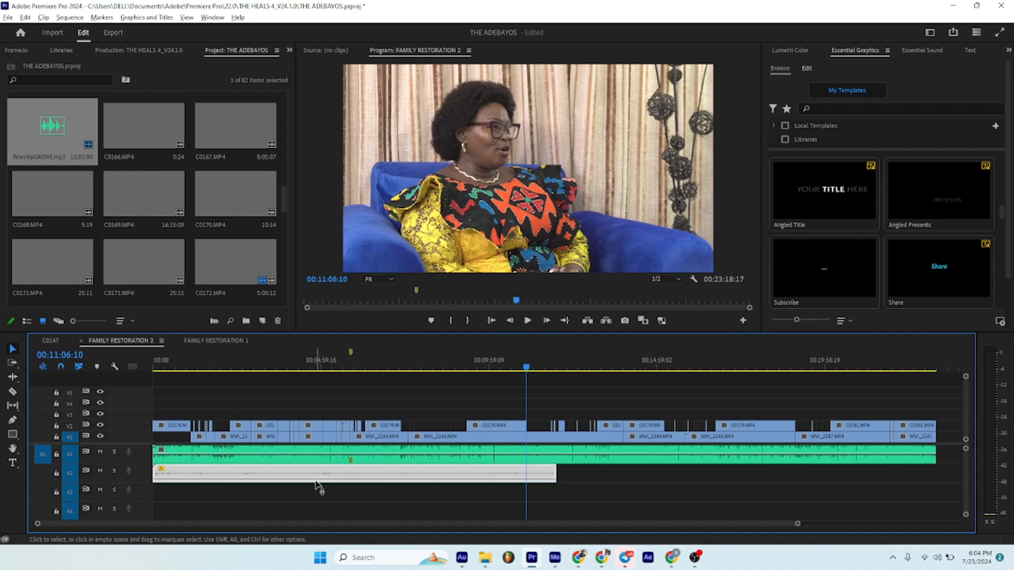
pyautogui.moveTo(318, 480); pyautogui.dragTo(318, 481)
pyautogui.moveTo(554, 475); pyautogui.dragTo(919, 489)
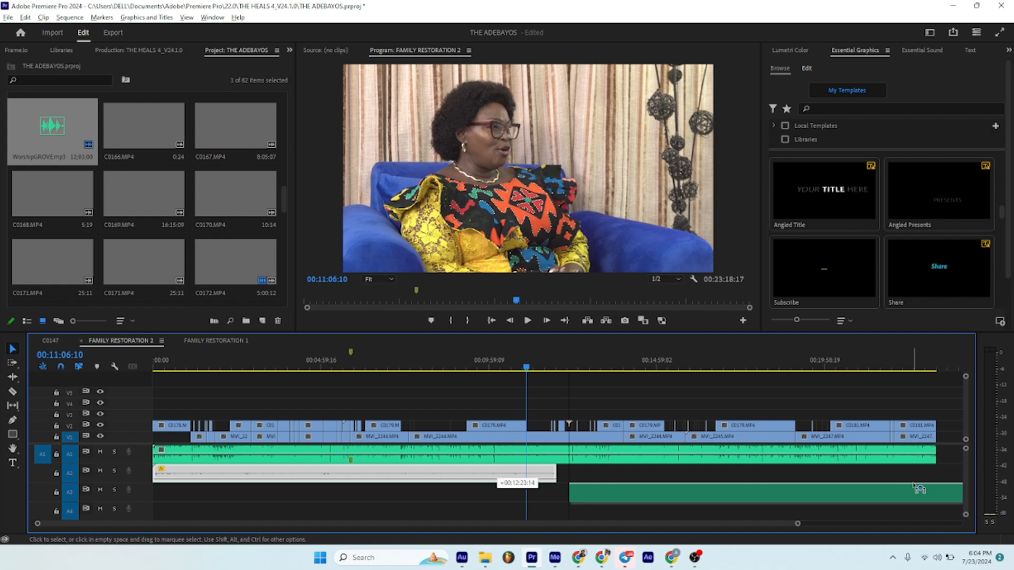
pyautogui.moveTo(918, 488); pyautogui.dragTo(567, 481)
pyautogui.hotkey('ctrl', 'z')
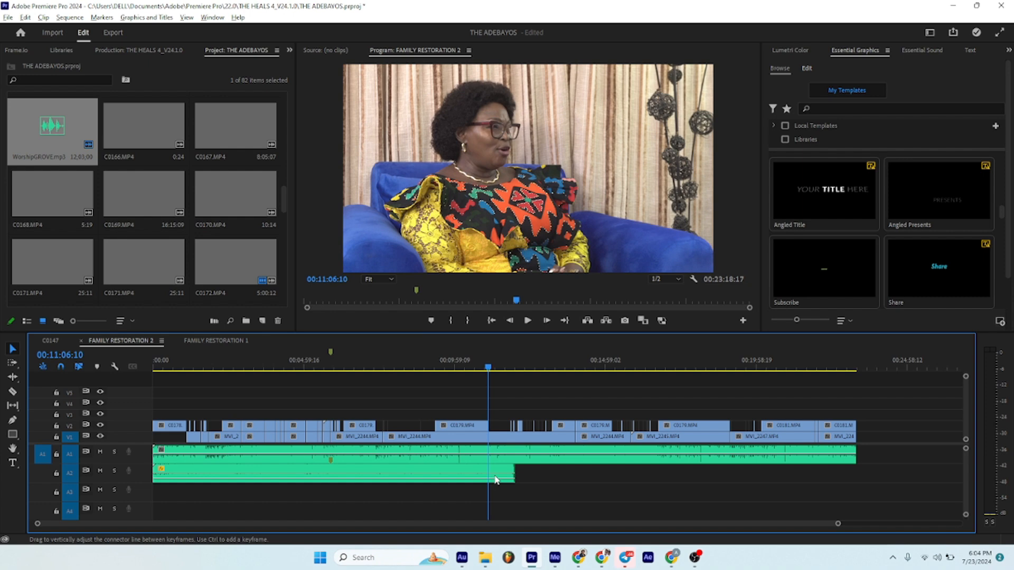
# Trim the end of the A2 music clip and continue it with a copy cut to end with the video clips.
pyautogui.click(447, 482)
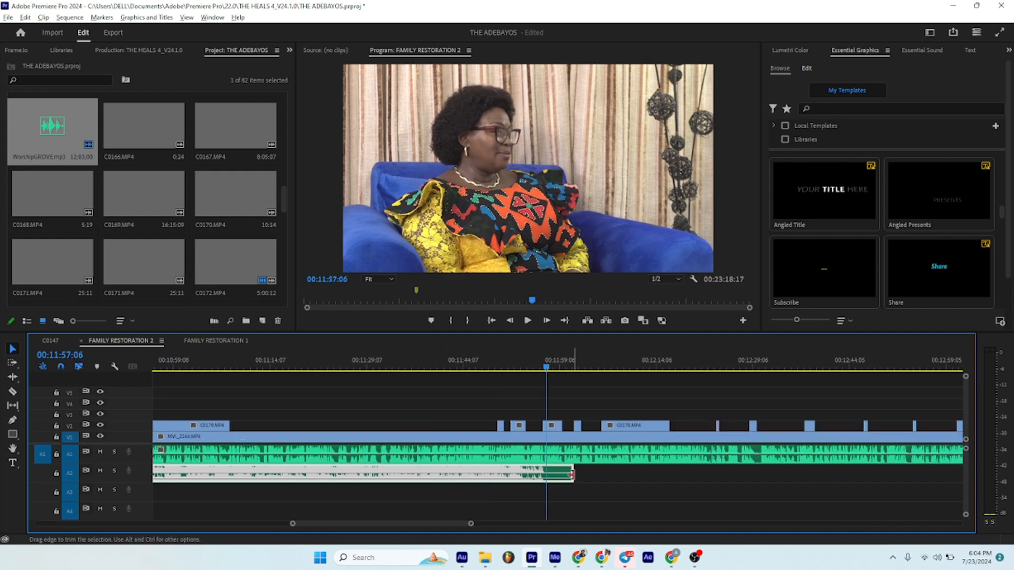
pyautogui.moveTo(572, 474); pyautogui.dragTo(568, 474)
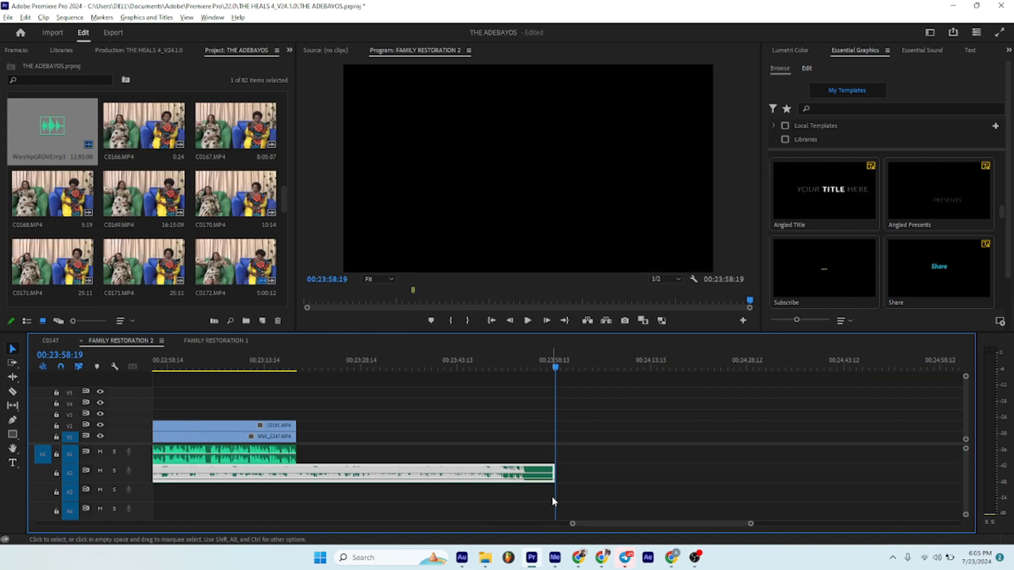
pyautogui.press('\\')
pyautogui.moveTo(713, 470); pyautogui.dragTo(700, 472)
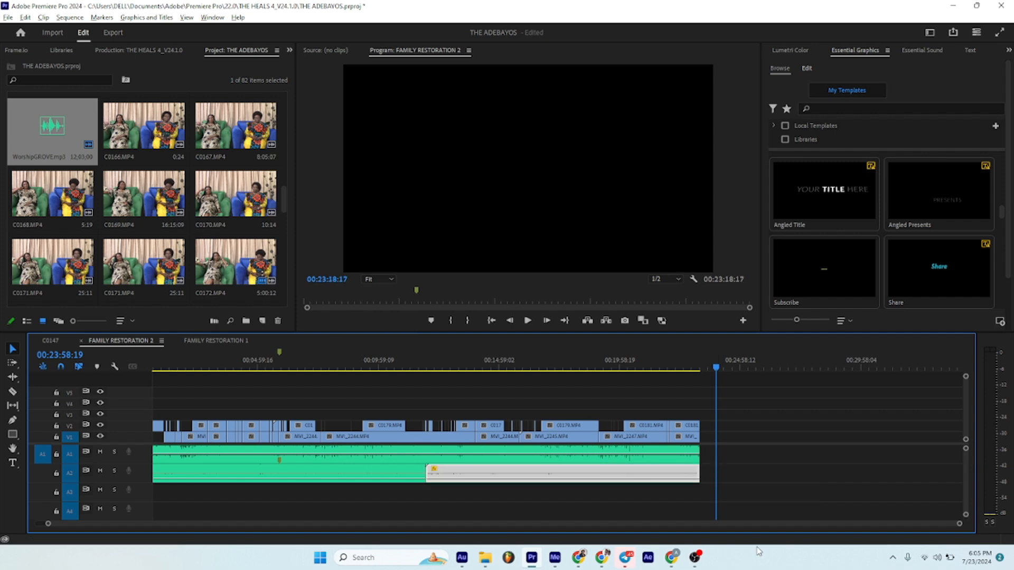
# Save the project and play the sequence with the background music from about 7:47.
pyautogui.click(398, 376)
pyautogui.press('\\')
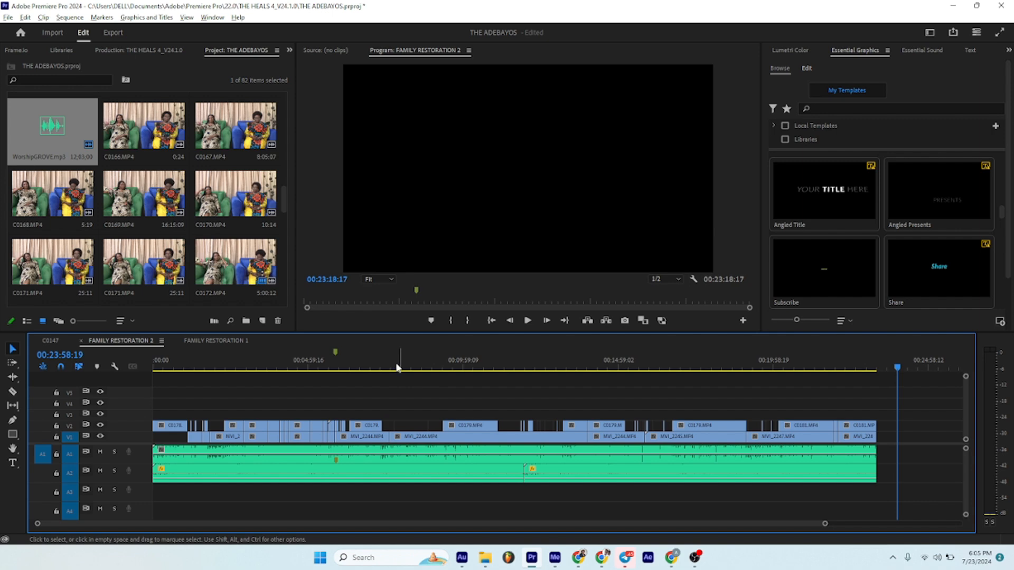
pyautogui.click(396, 368)
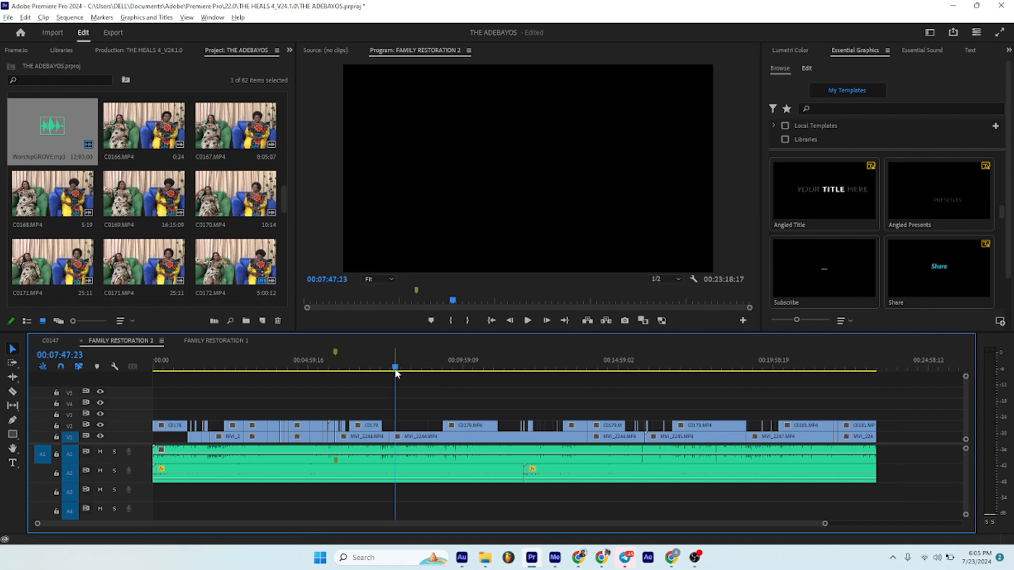
pyautogui.hotkey('ctrl', 's')
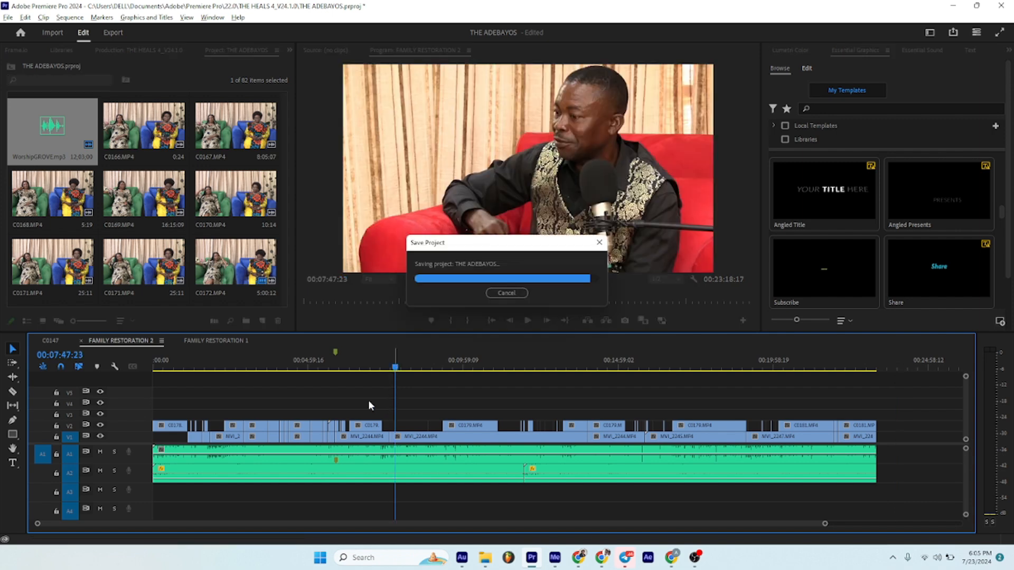
pyautogui.press('space')
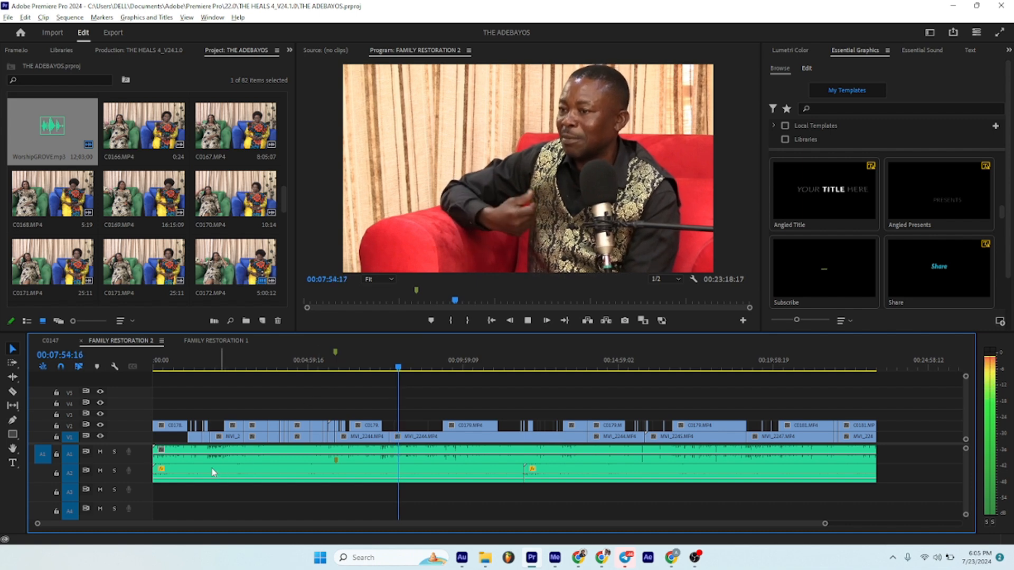
pyautogui.press('space')
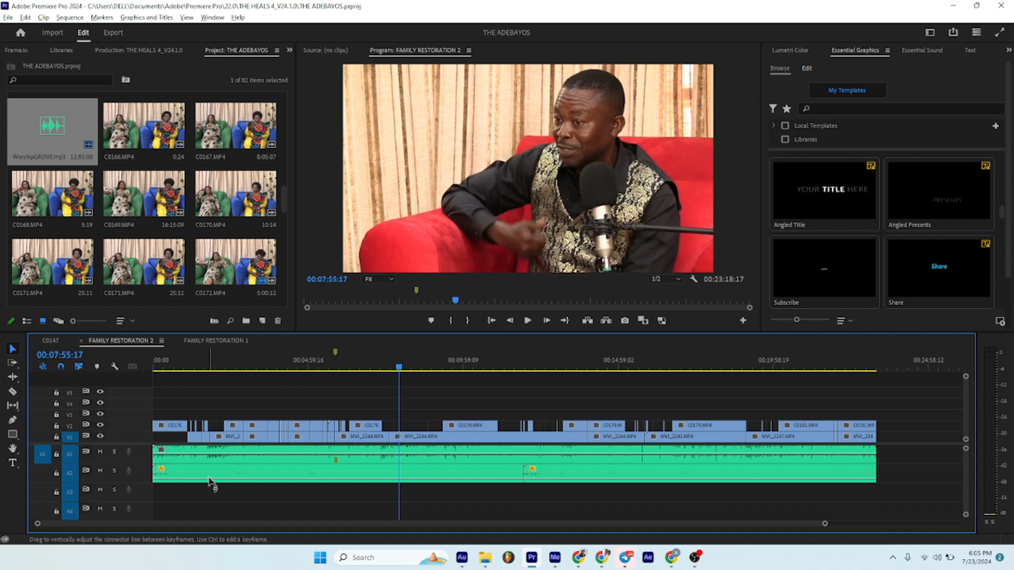
# Adjust the volume levels of both music clips on track A2 while playing the sequence from about 7:55.
pyautogui.click(234, 474)
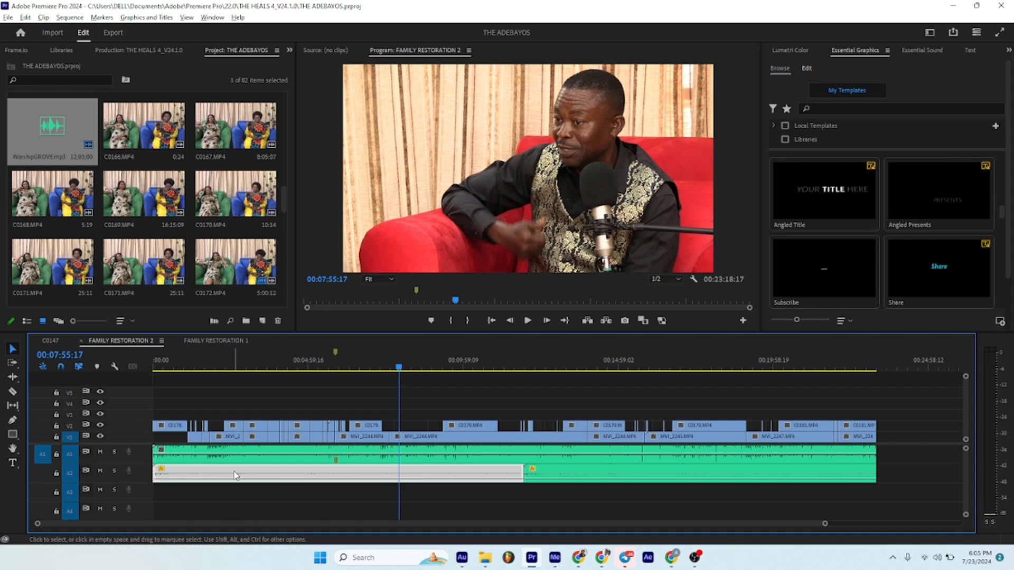
pyautogui.moveTo(237, 482); pyautogui.dragTo(236, 470)
pyautogui.press('space')
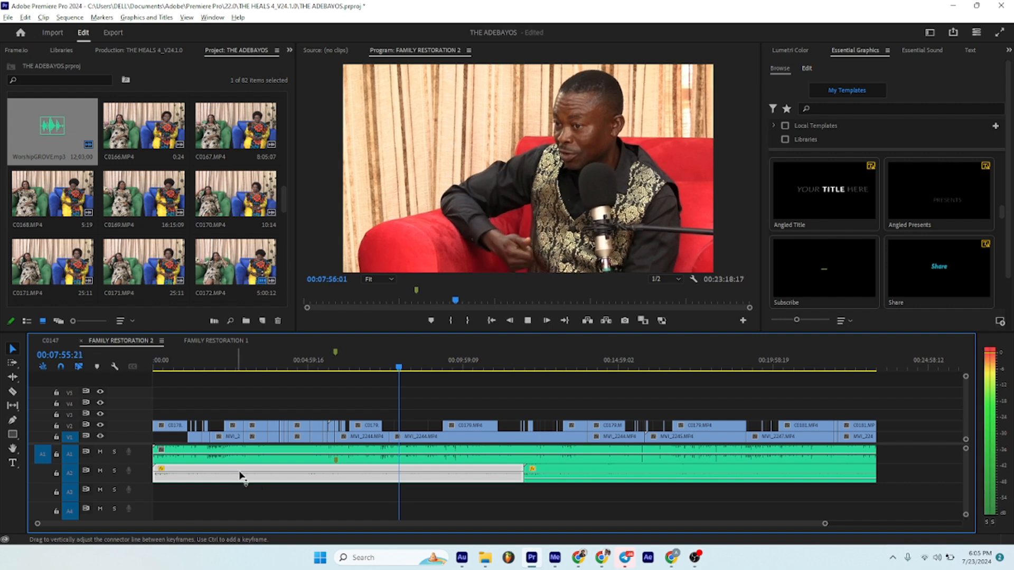
pyautogui.click(530, 476)
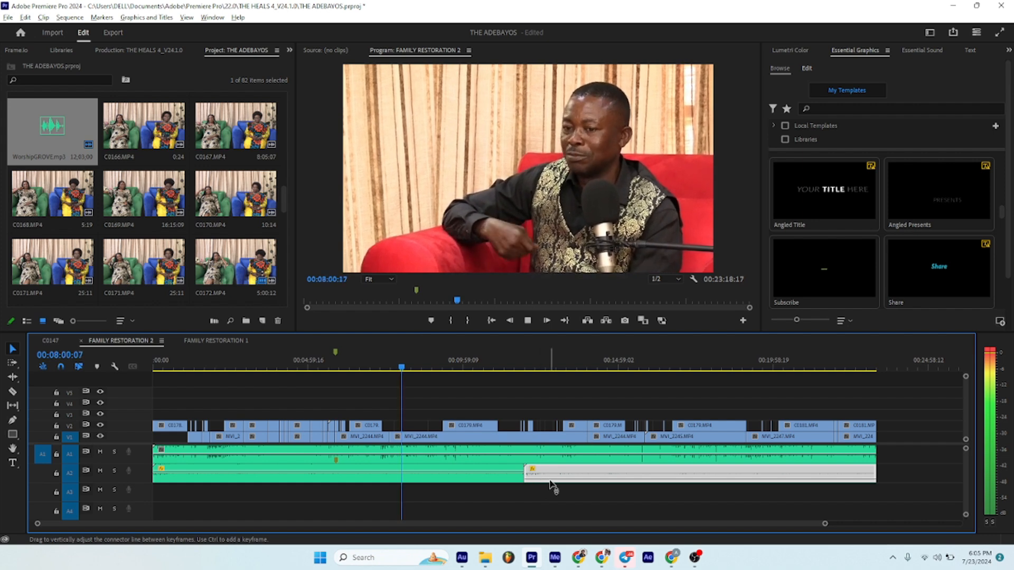
pyautogui.moveTo(550, 482); pyautogui.dragTo(543, 478)
pyautogui.press('space')
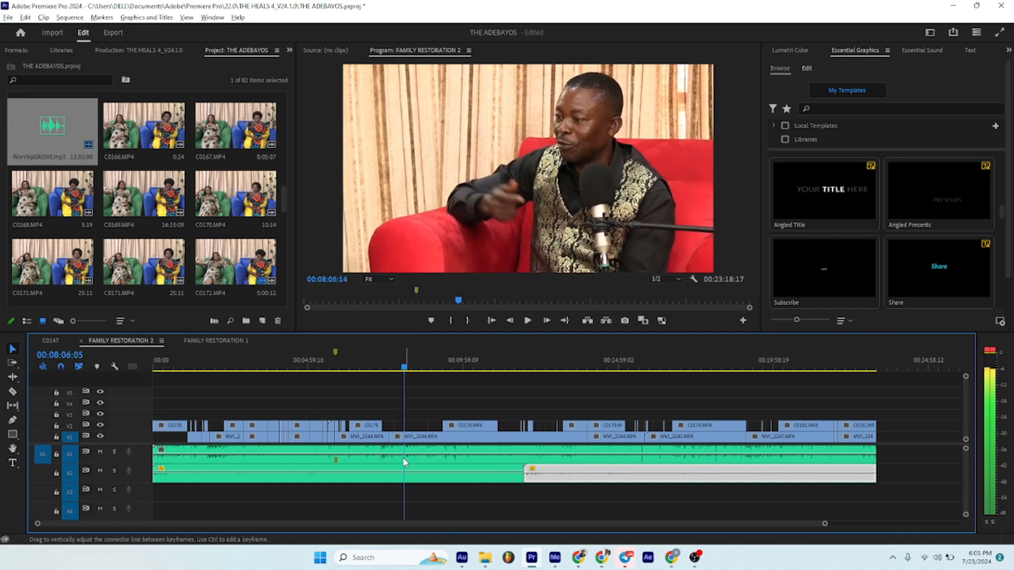
# Play the sequence from about 15:25 to check the second music clip against the speech.
pyautogui.press('-')
pyautogui.click(530, 380)
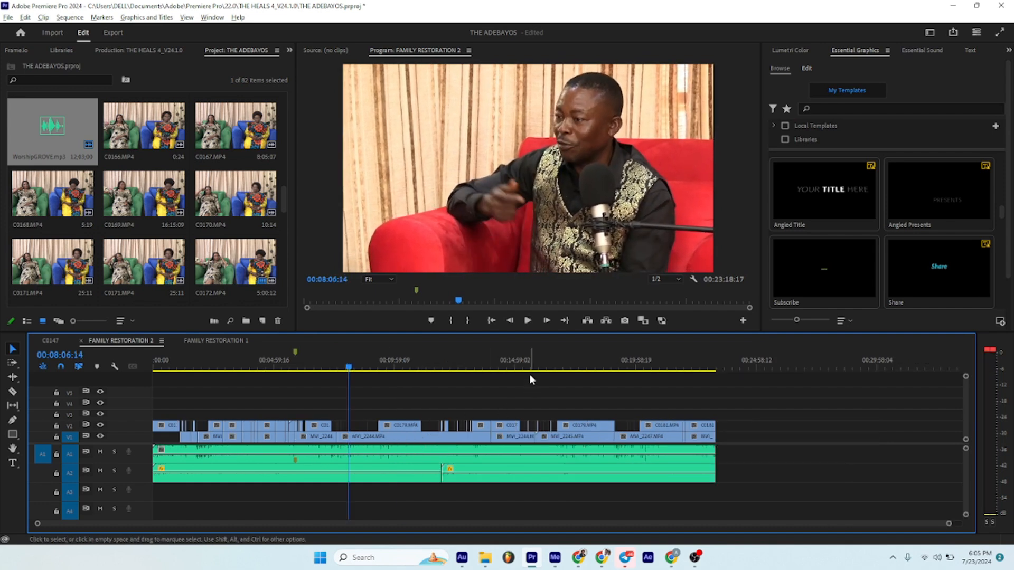
pyautogui.click(525, 369)
pyautogui.press('space')
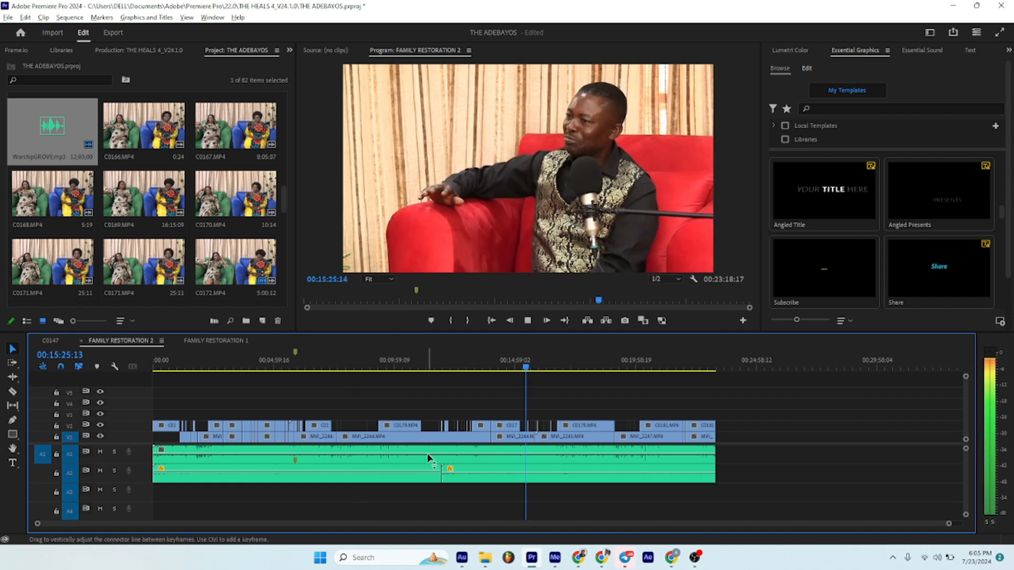
pyautogui.press('space')
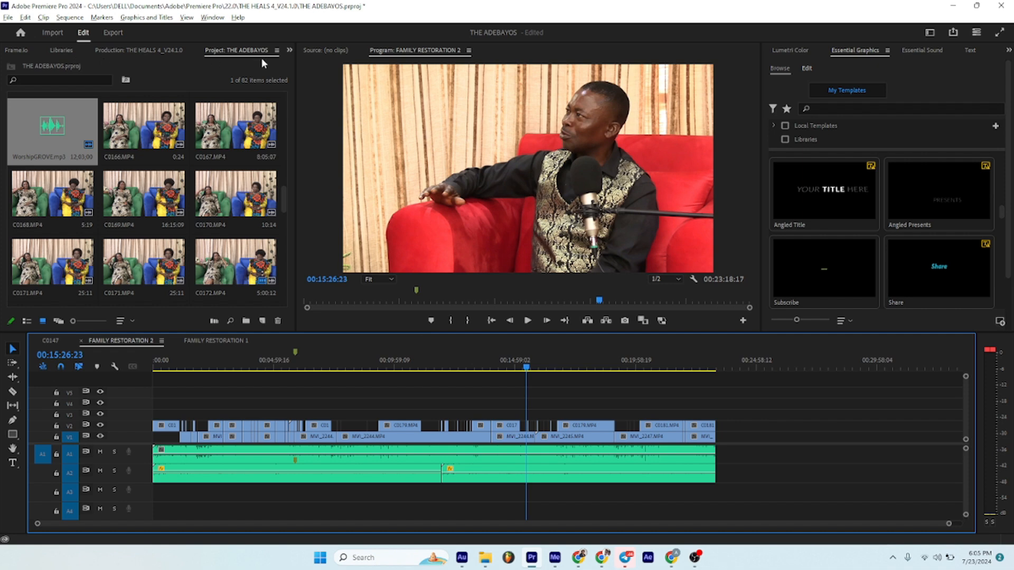
pyautogui.click(289, 51)
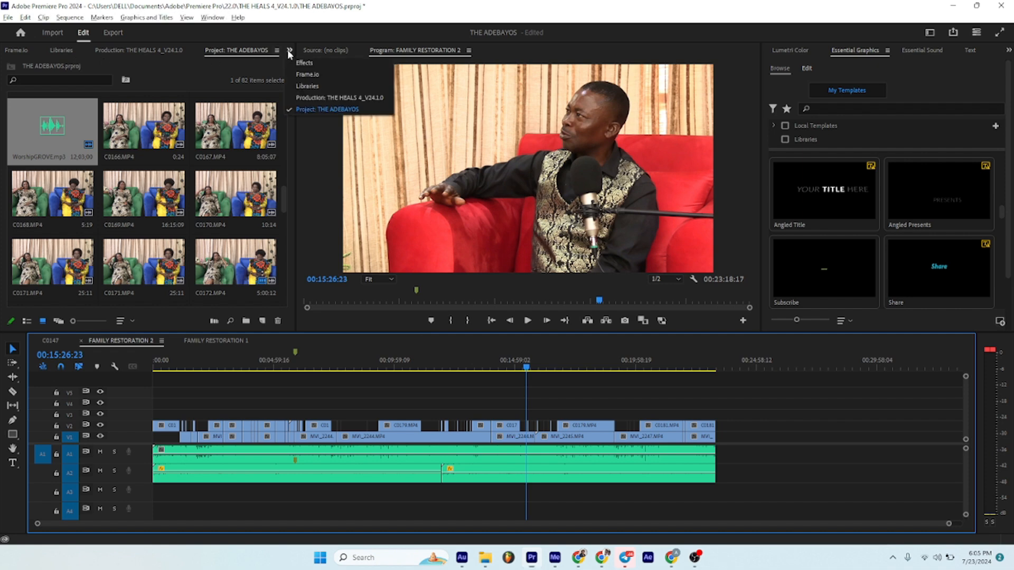
pyautogui.click(161, 47)
pyautogui.click(151, 49)
pyautogui.click(72, 51)
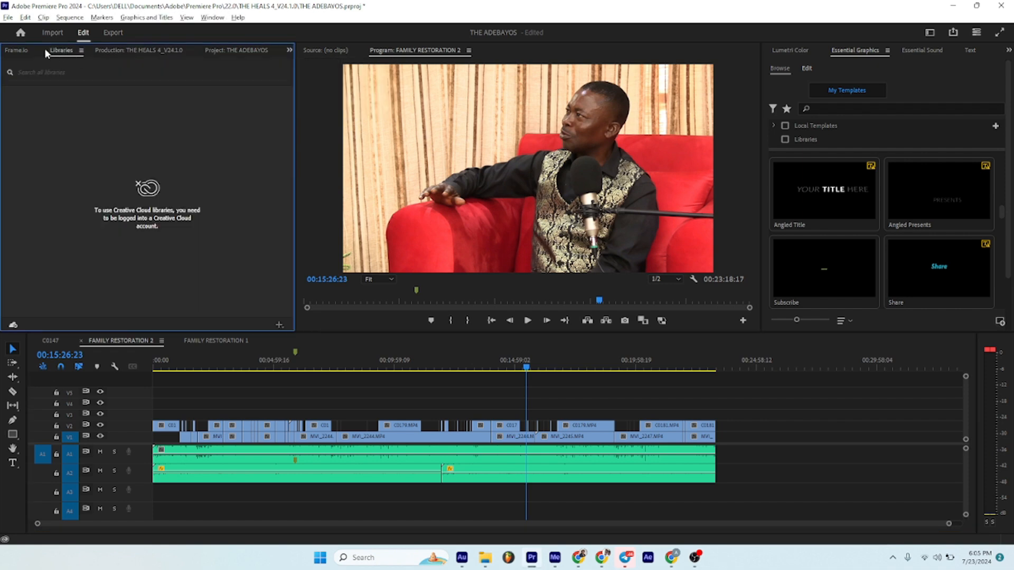
pyautogui.click(18, 50)
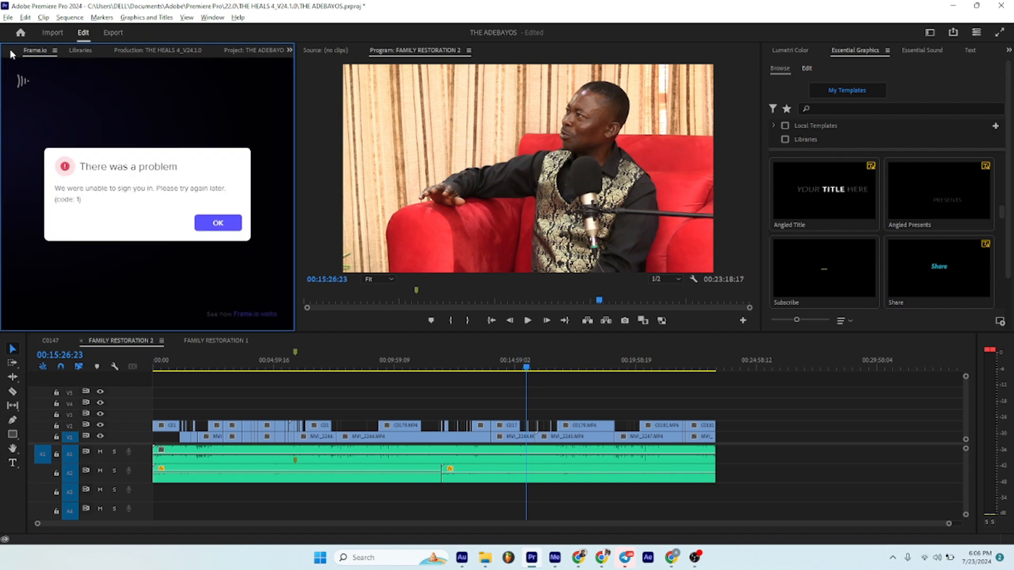
pyautogui.click(9, 51)
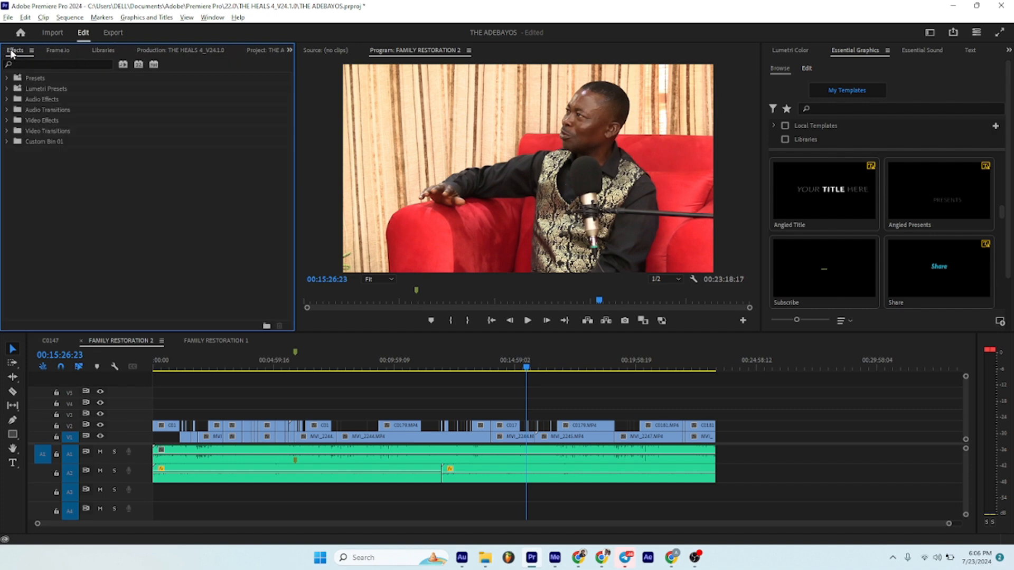
pyautogui.click(68, 50)
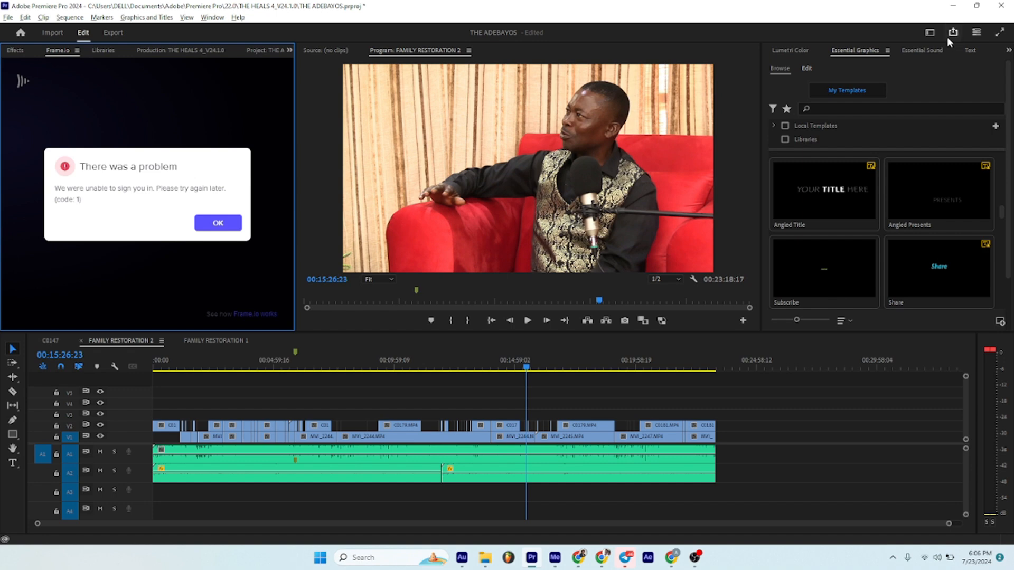
# Switch to the Editing workspace.
pyautogui.click(929, 33)
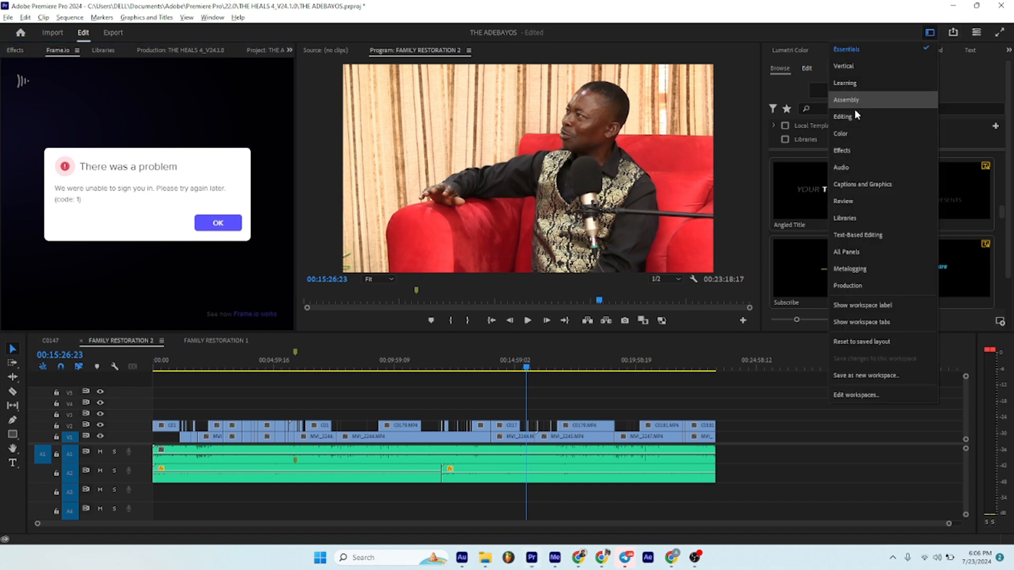
pyautogui.click(854, 115)
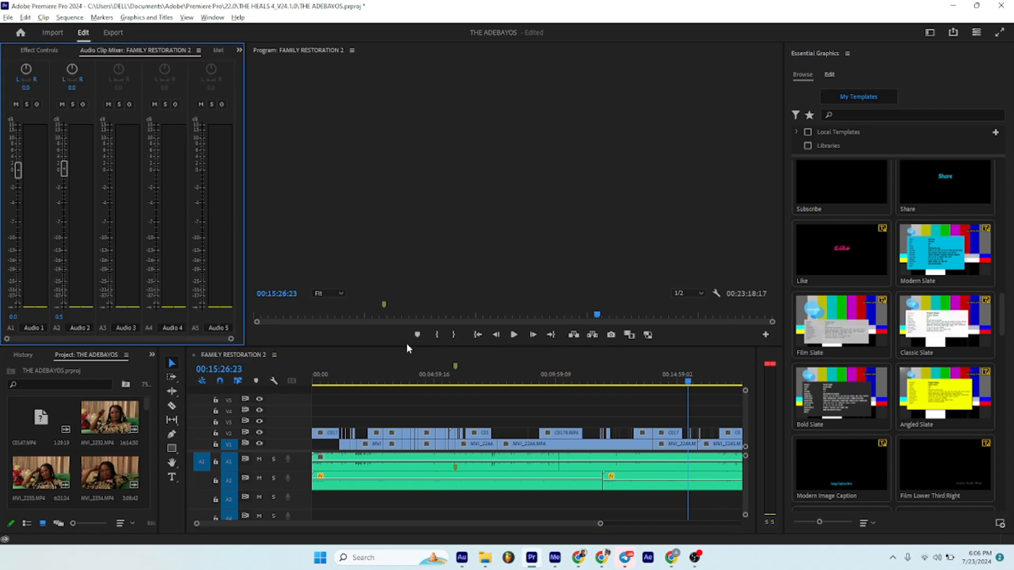
# During playback from about 8:24, lower the A1 speech clip to -0.7 dB and the first A2 music clip to -36.3 dB.
pyautogui.click(518, 382)
pyautogui.press('space')
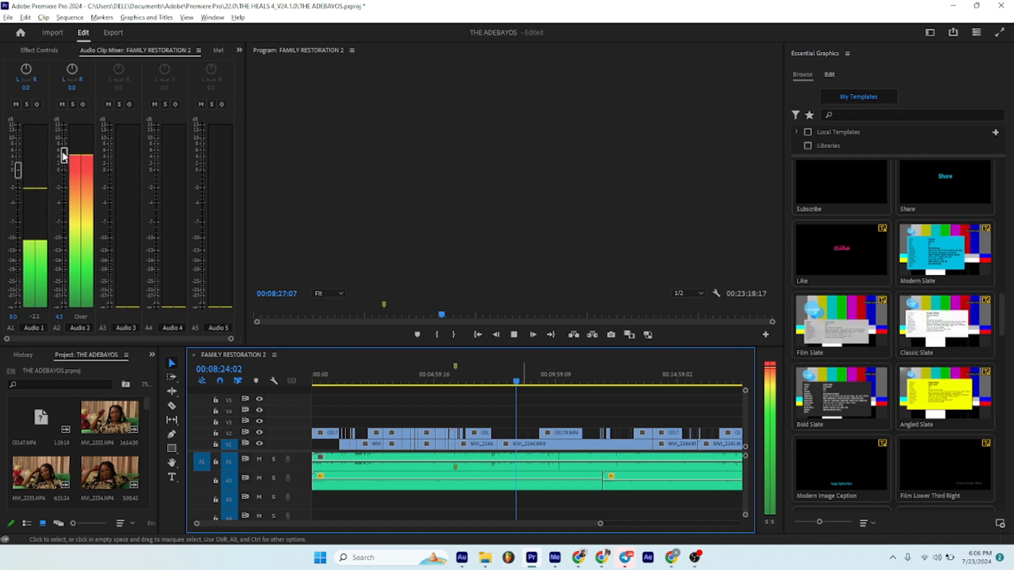
pyautogui.moveTo(18, 173)
pyautogui.mouseDown()
pyautogui.moveTo(15, 233)
pyautogui.moveTo(18, 177)
pyautogui.mouseUp()
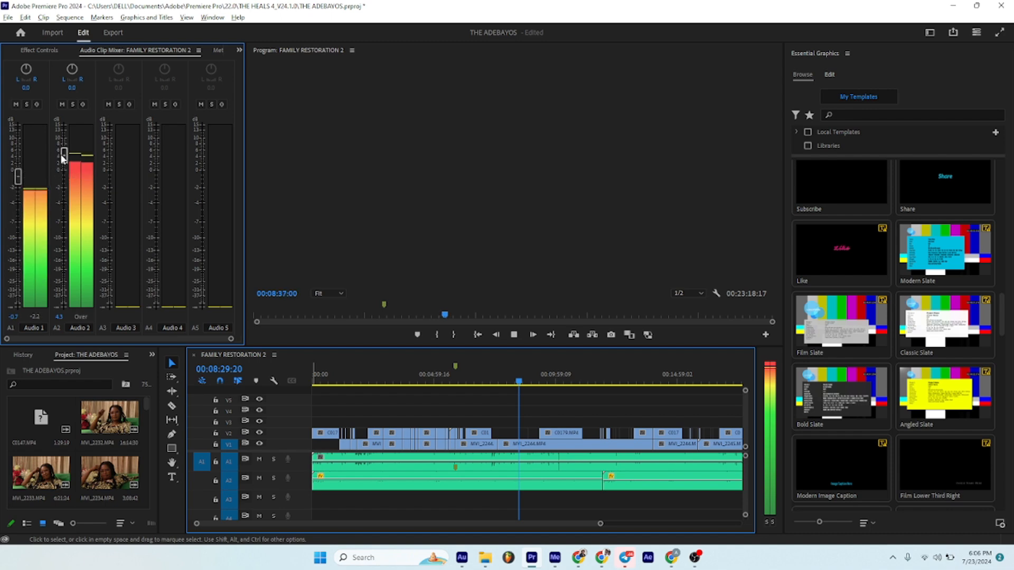
pyautogui.moveTo(63, 159); pyautogui.dragTo(56, 290)
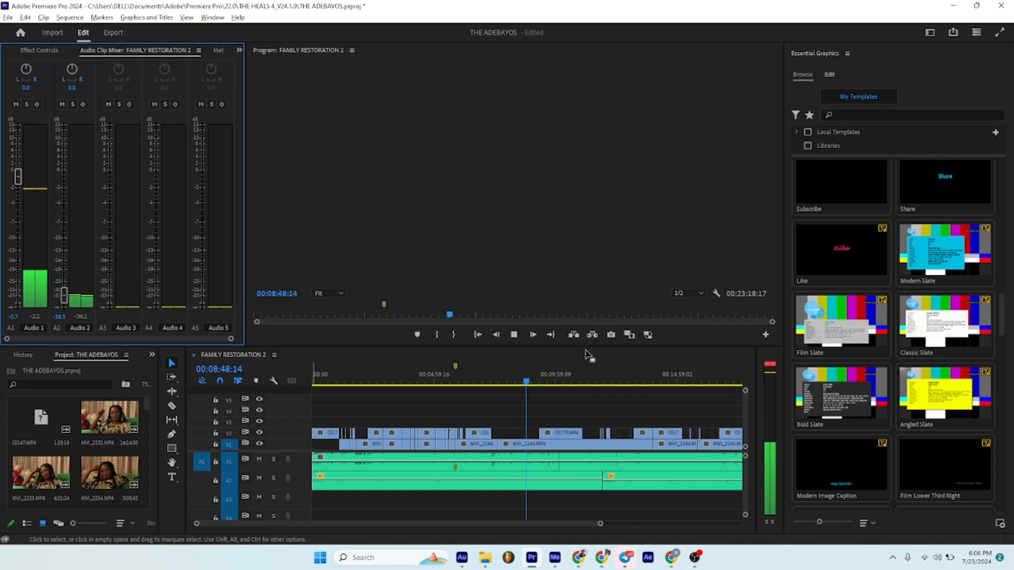
# Lower the second music clip on A2 to -33.8 dB and play it from about 12:59 against the speech.
pyautogui.click(628, 372)
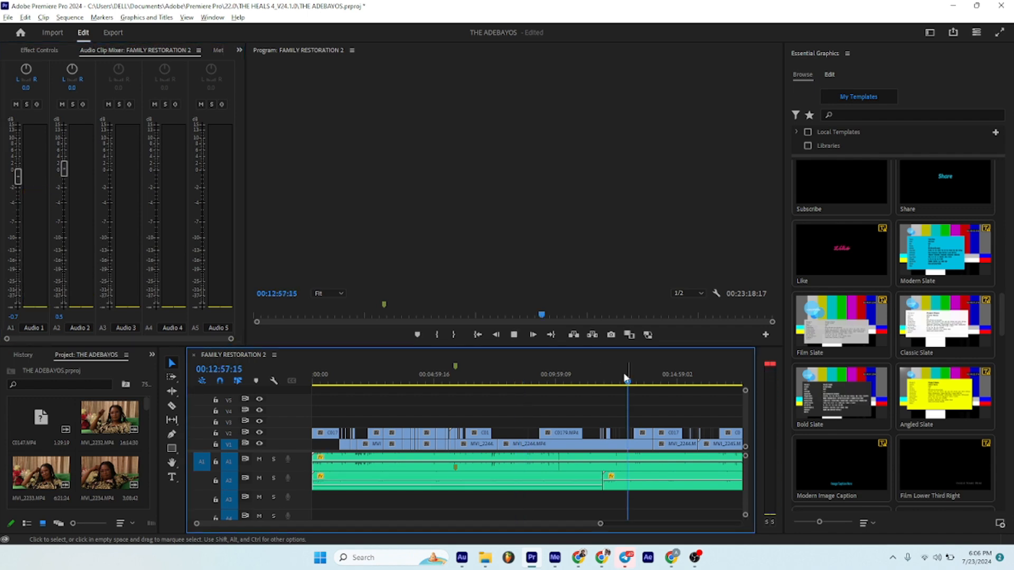
pyautogui.click(620, 485)
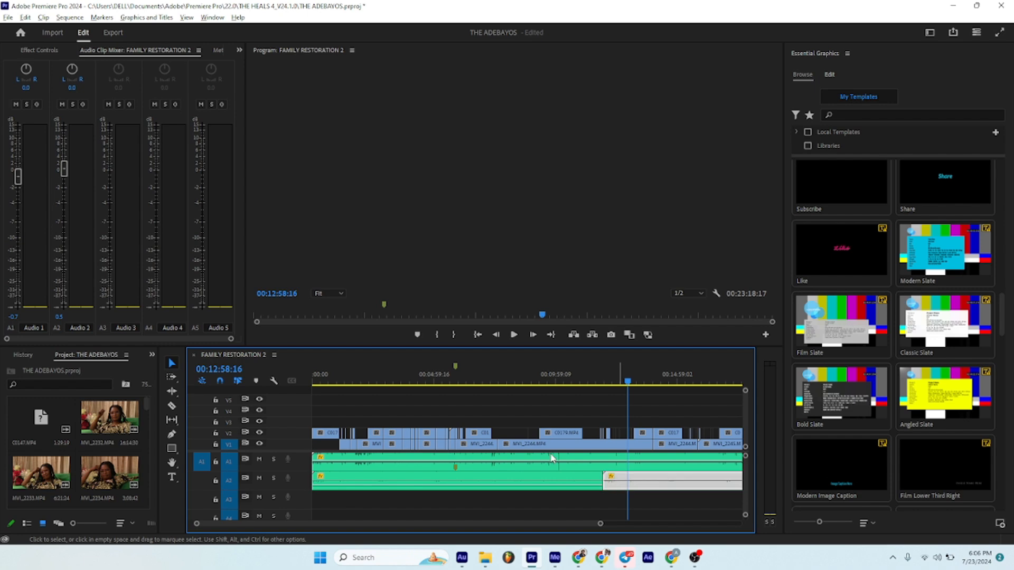
pyautogui.press('space')
pyautogui.press('space')
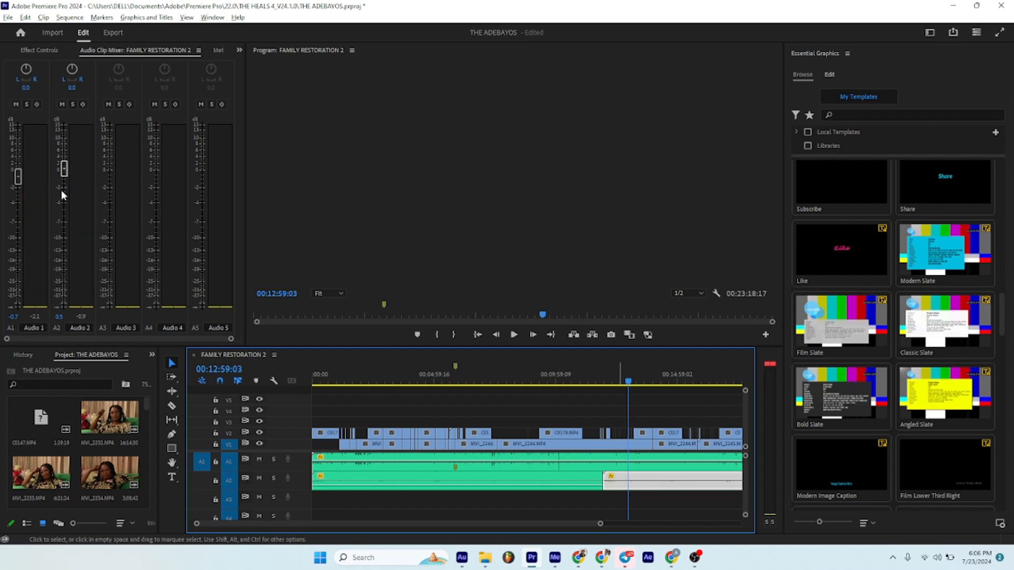
pyautogui.moveTo(61, 220); pyautogui.dragTo(65, 296)
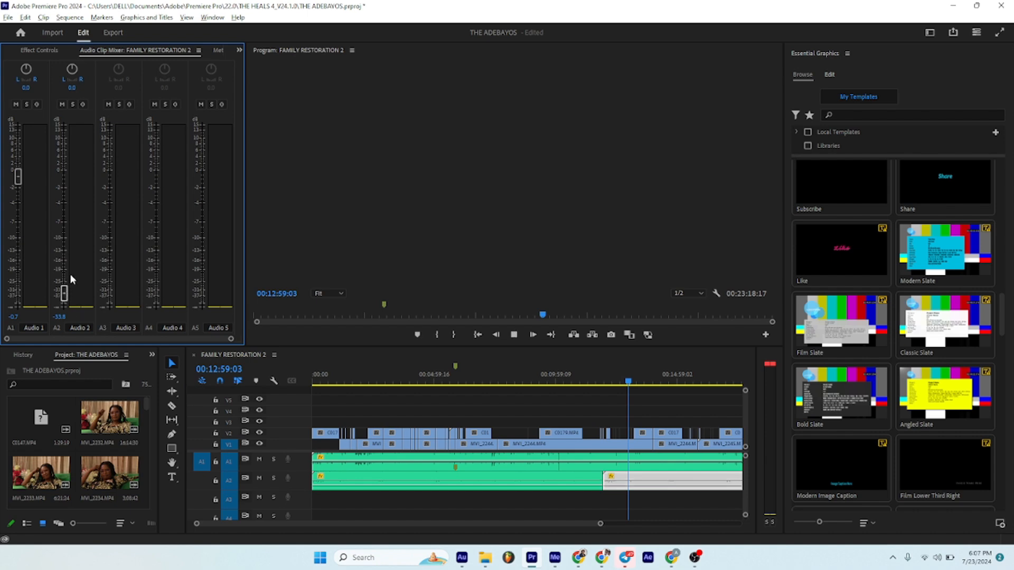
pyautogui.press('space')
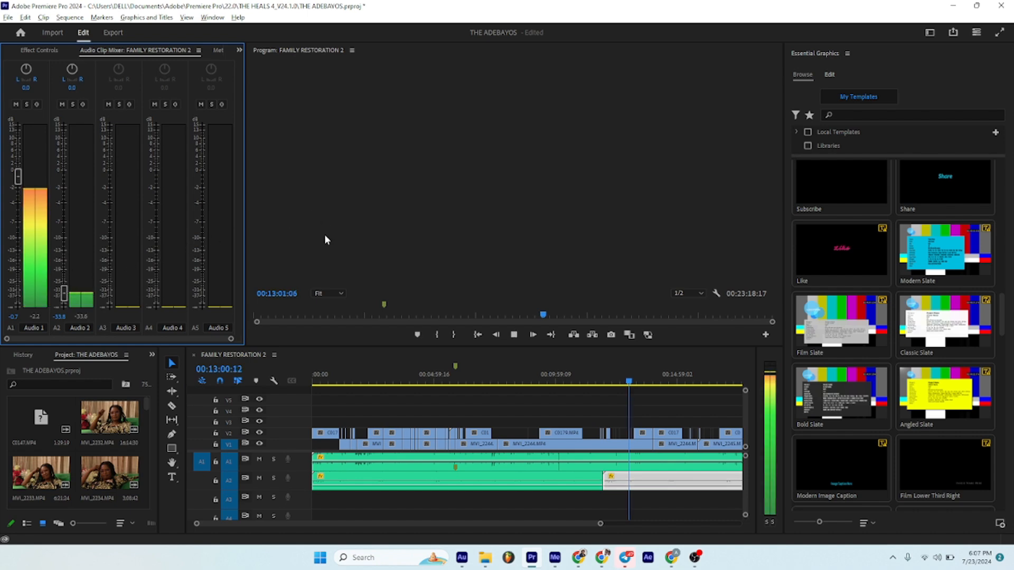
pyautogui.press('-')
pyautogui.press('space')
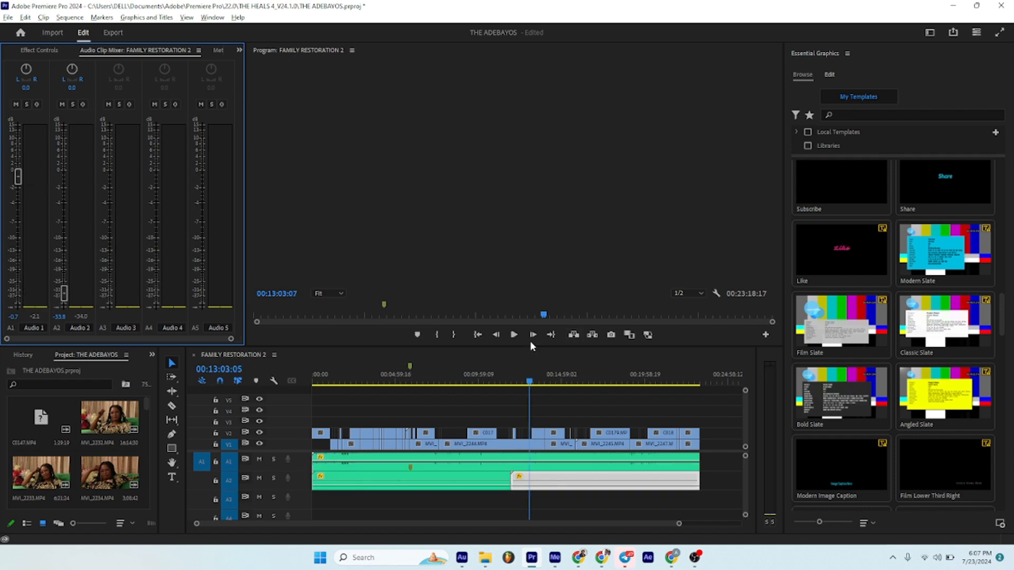
# During playback from about 10:34, raise the A1 speech clip to 0.6 dB.
pyautogui.click(488, 370)
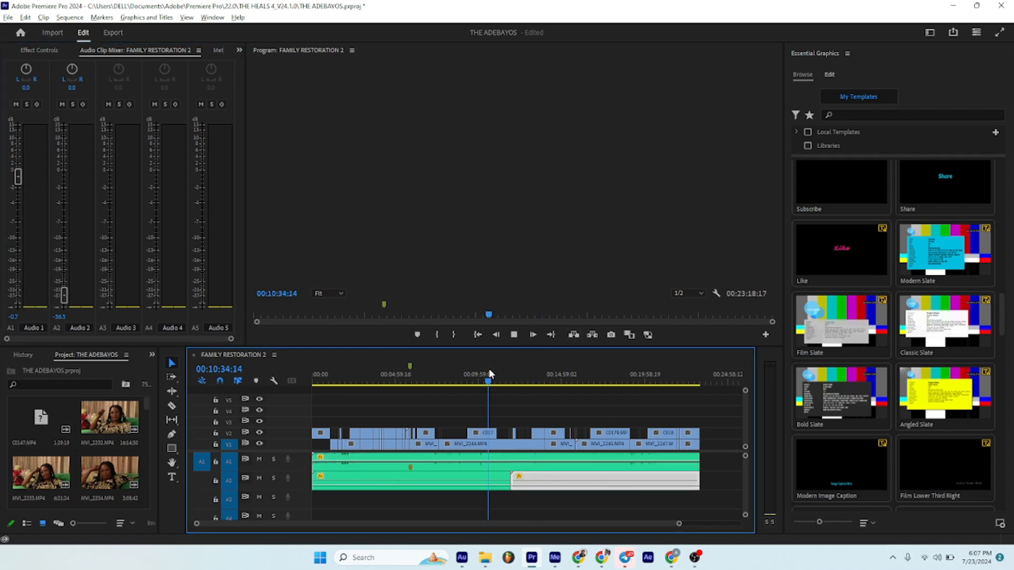
pyautogui.press('space')
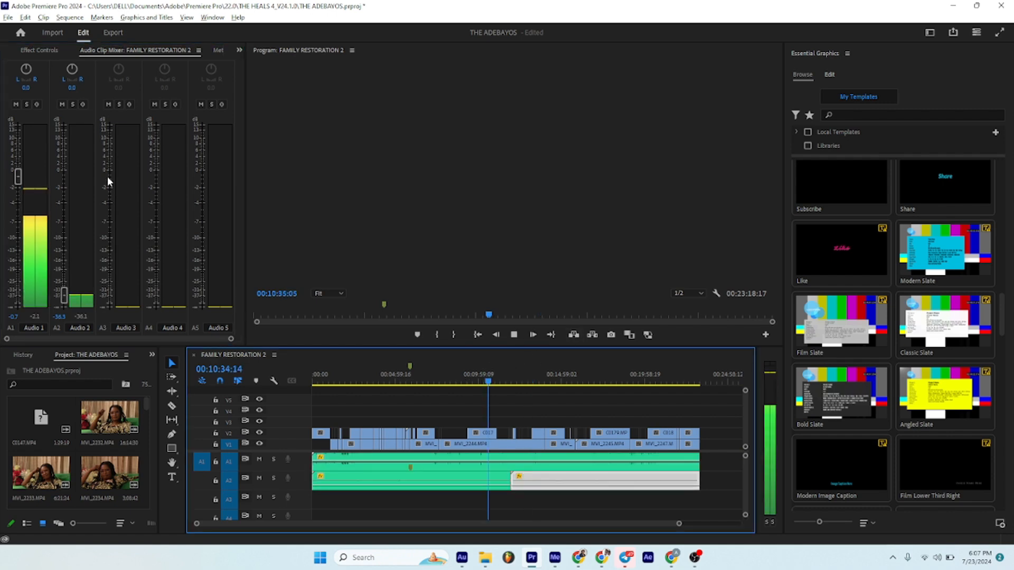
pyautogui.click(17, 177)
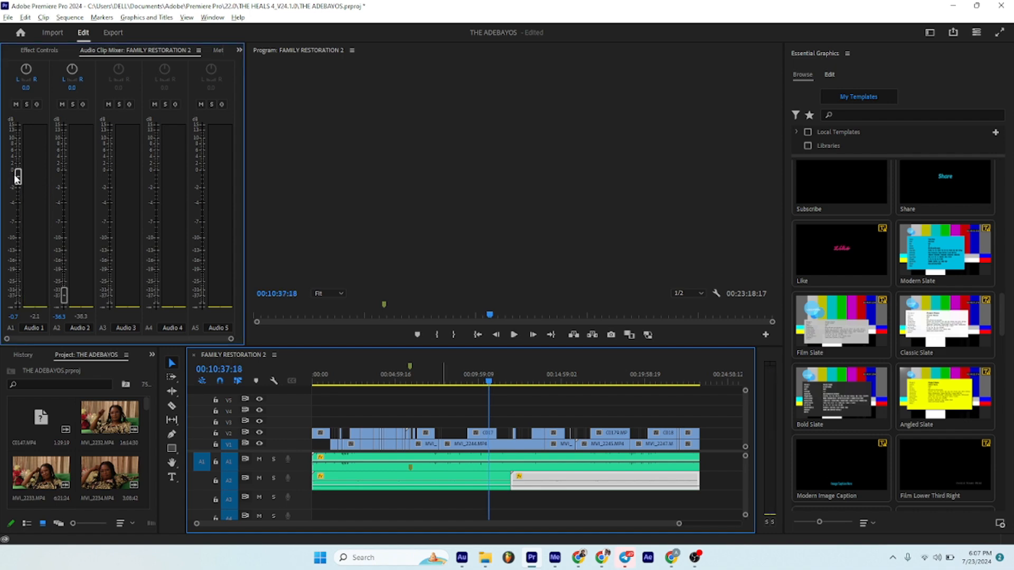
pyautogui.click(412, 467)
pyautogui.press('space')
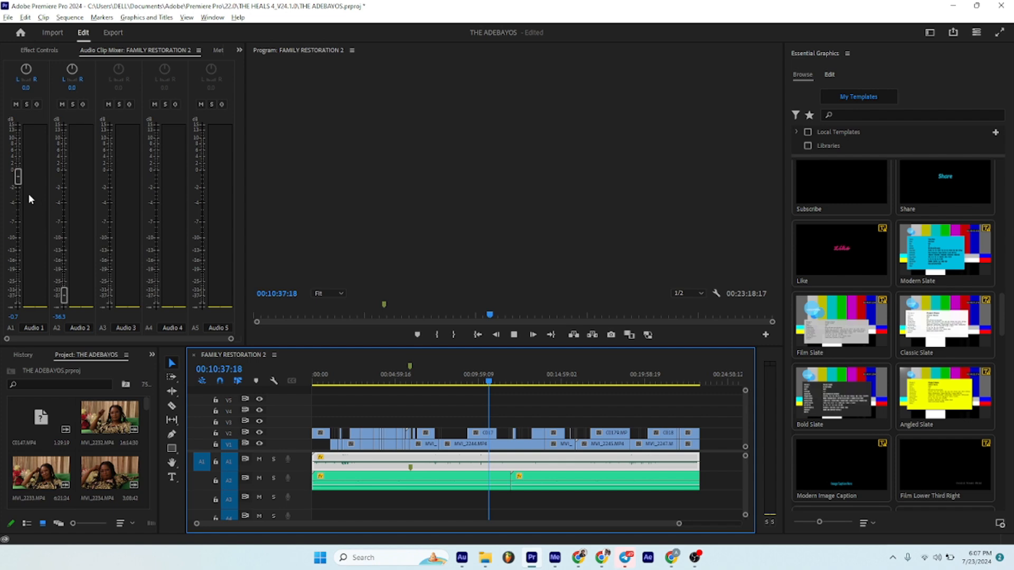
pyautogui.moveTo(17, 176); pyautogui.dragTo(17, 172)
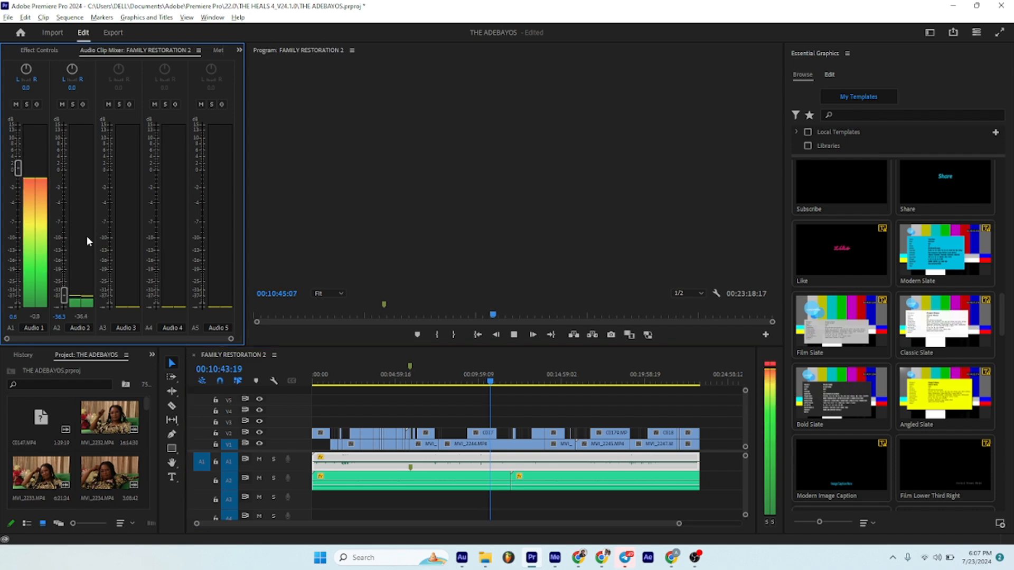
pyautogui.press('space')
# Place the playhead at about 5:25 and switch to the Essentials workspace.
pyautogui.press('=')
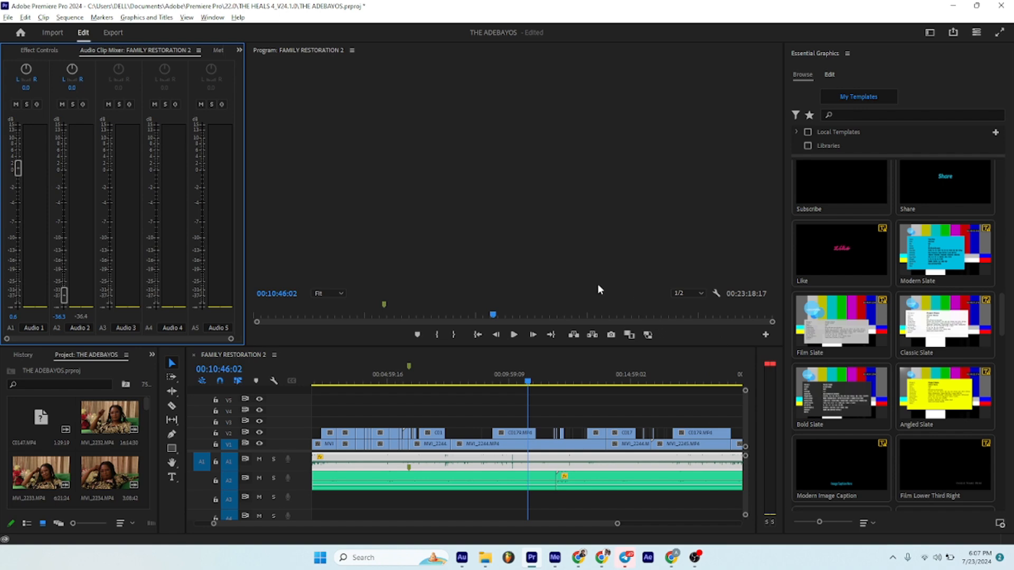
pyautogui.click(398, 369)
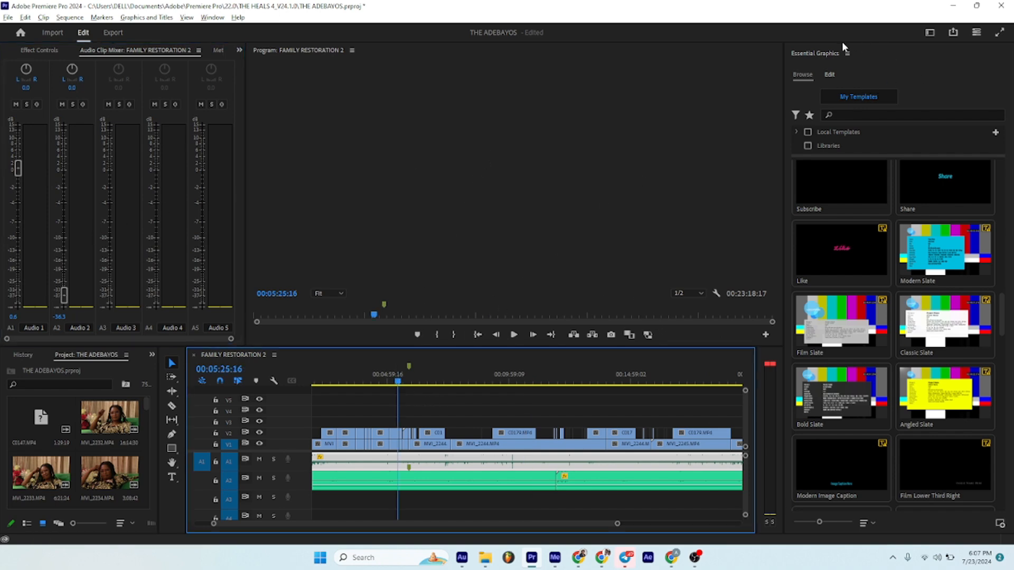
pyautogui.click(930, 33)
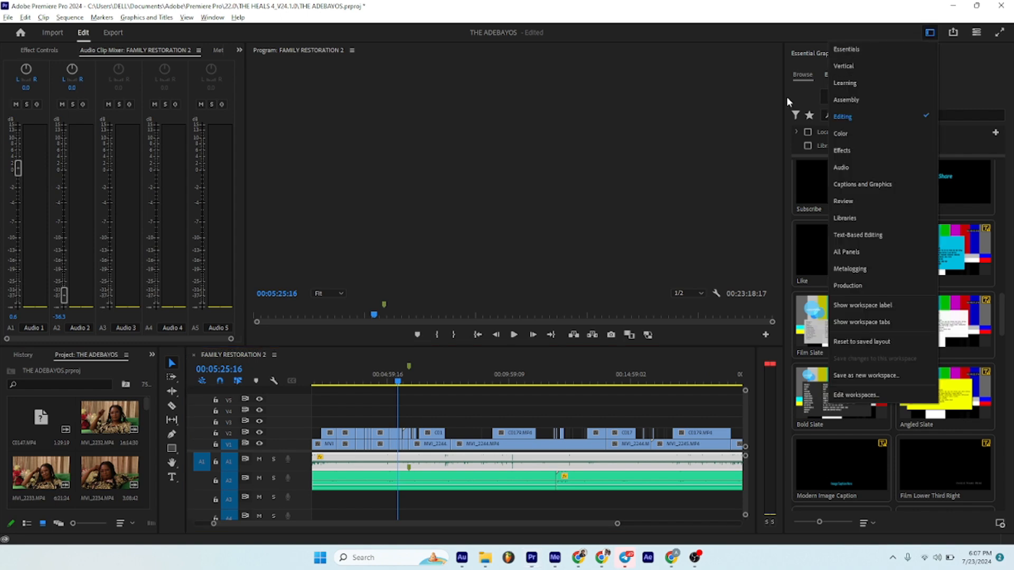
pyautogui.click(871, 63)
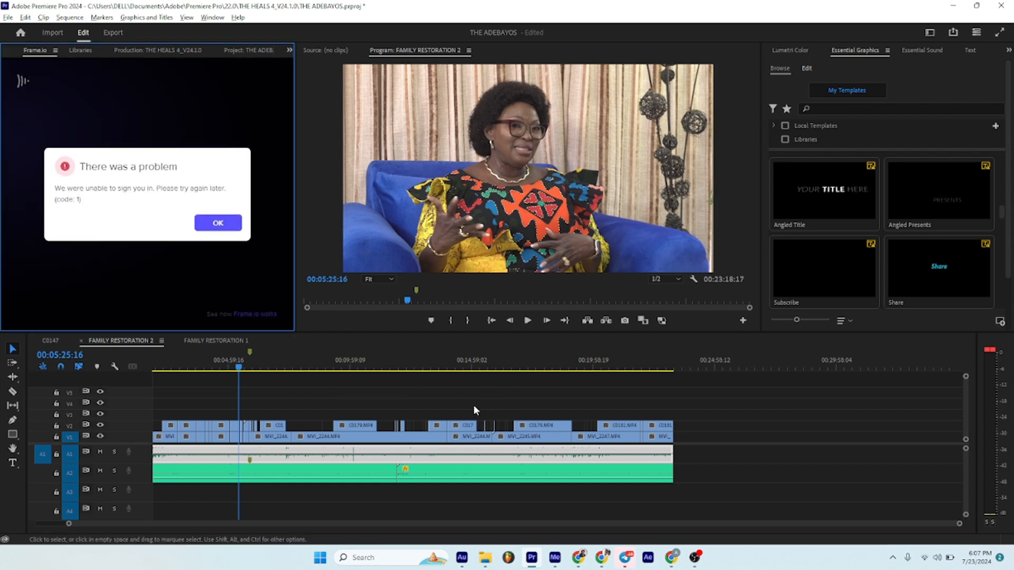
# Play the sequence from about 12:50 and from about 14:59 to check the speech and music balance with the picture.
pyautogui.click(418, 369)
pyautogui.press('space')
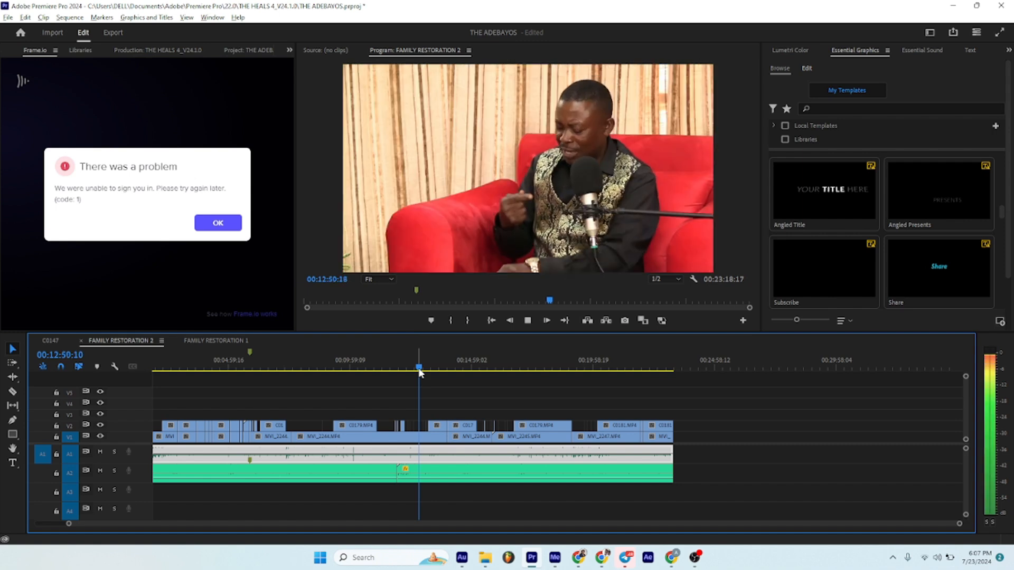
pyautogui.press('=')
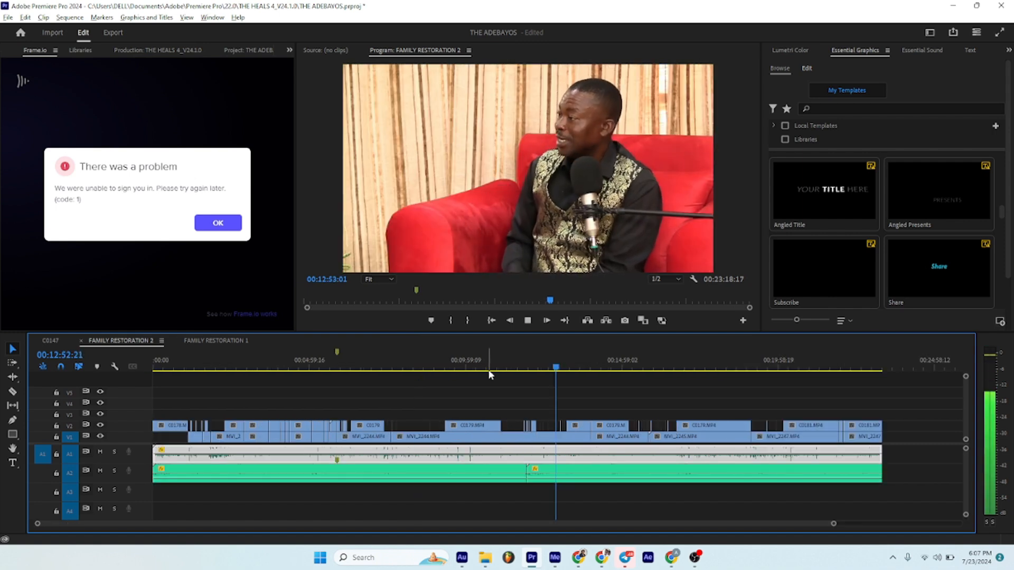
pyautogui.press('space')
pyautogui.moveTo(555, 366); pyautogui.dragTo(621, 388)
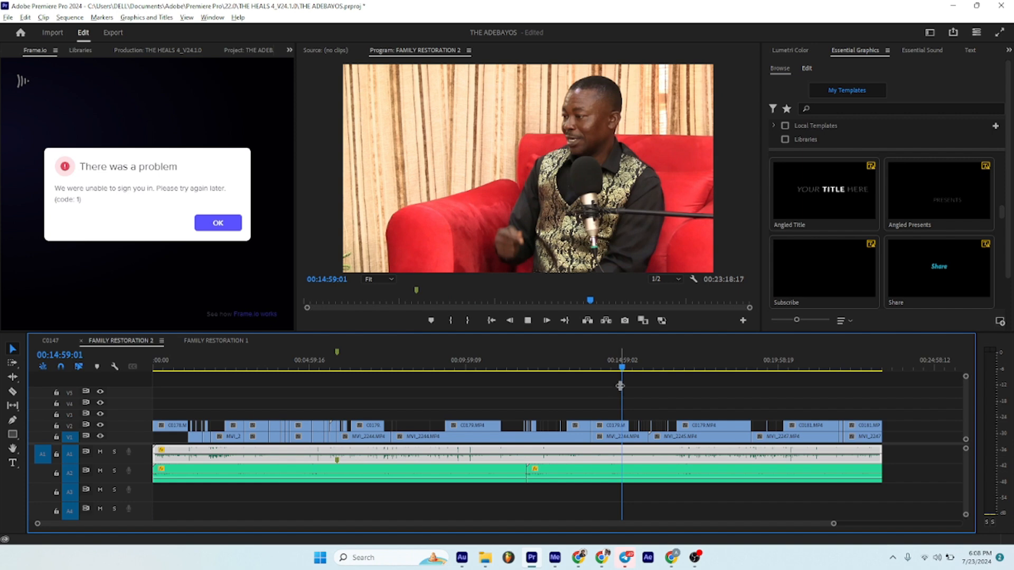
pyautogui.press('space')
# Show the project's media in place of the Frame.io view, stop playback at about 15:03, and save the project.
pyautogui.click(129, 49)
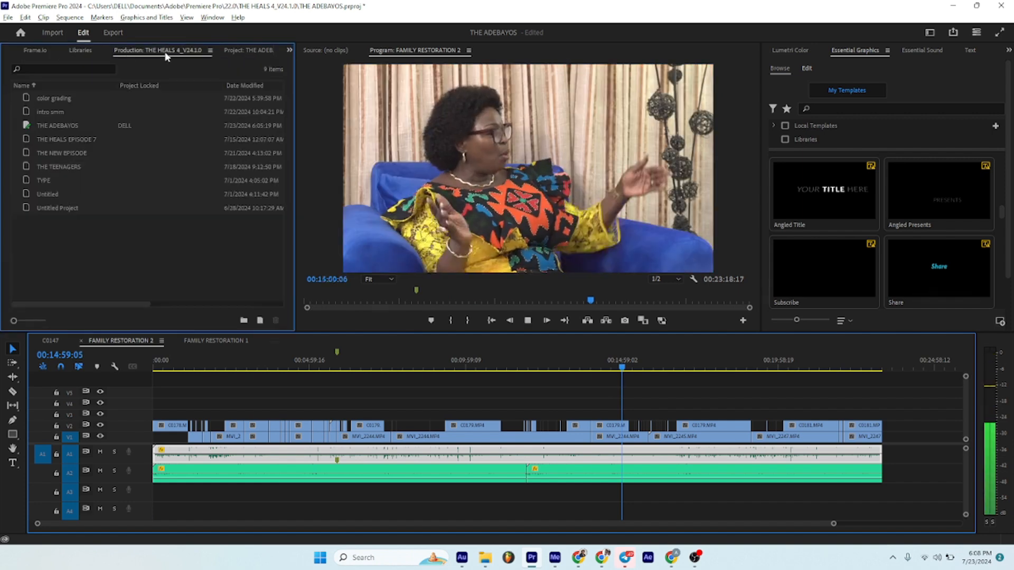
pyautogui.click(247, 50)
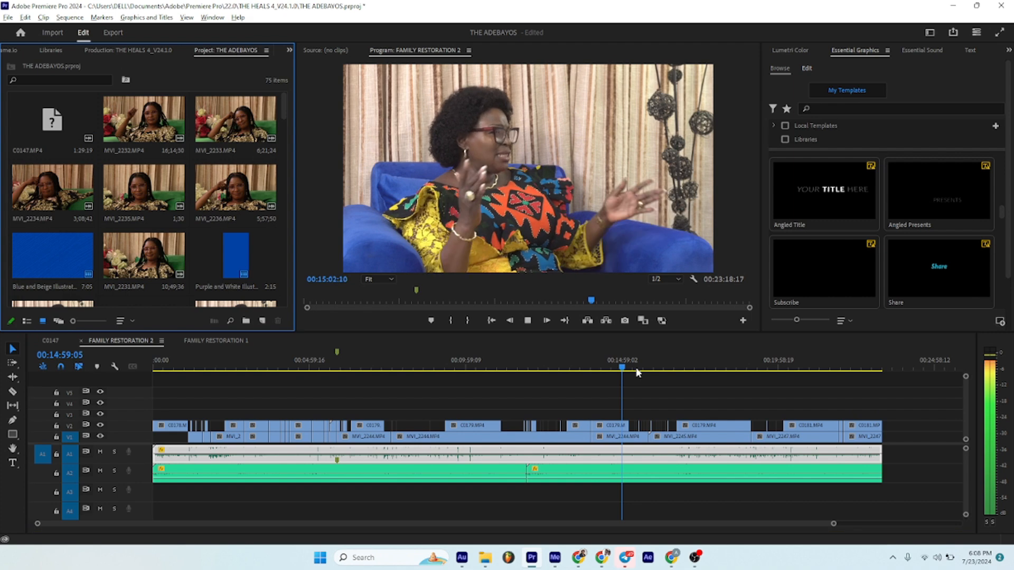
pyautogui.press('space')
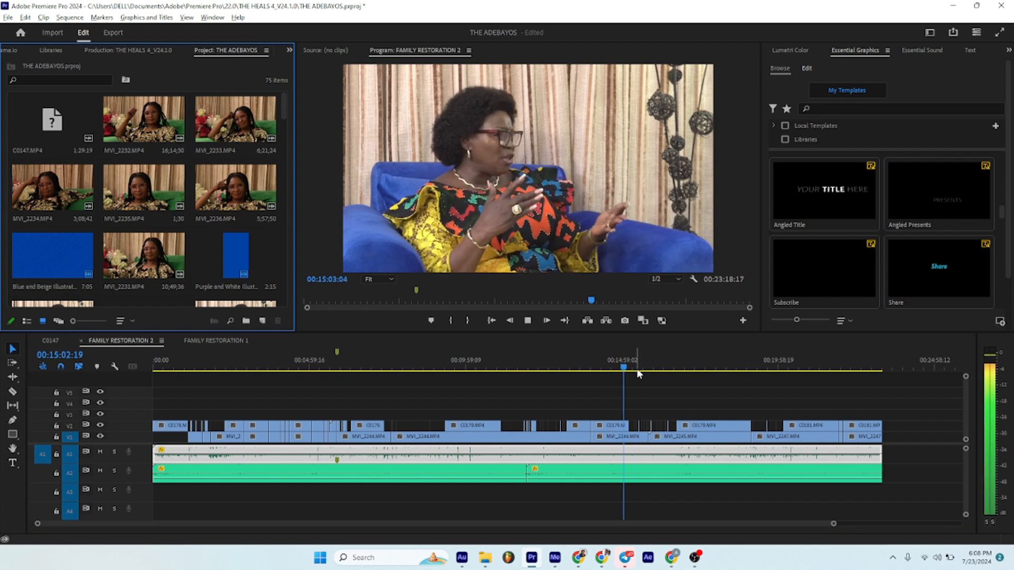
pyautogui.press('space')
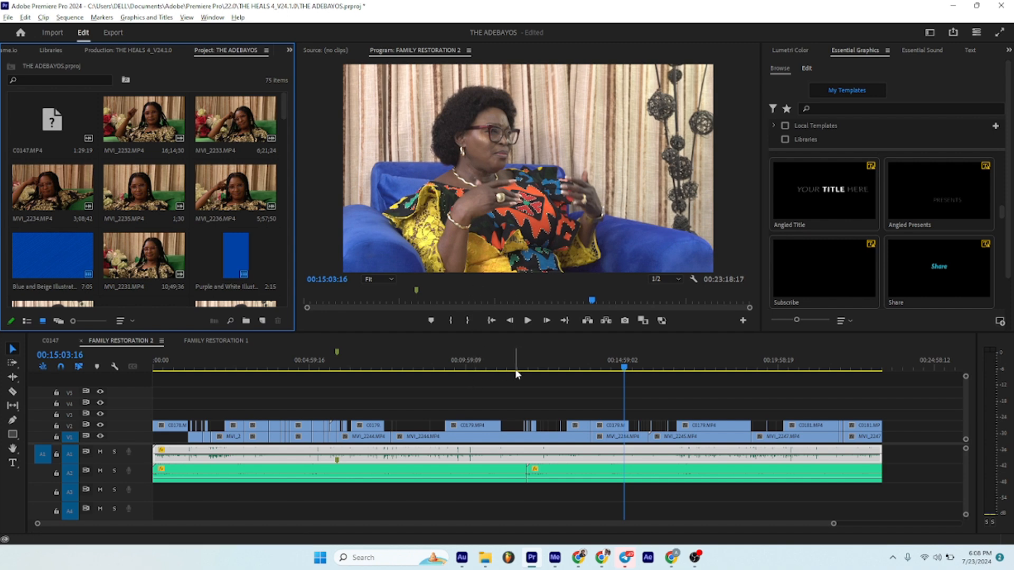
pyautogui.hotkey('ctrl', 's')
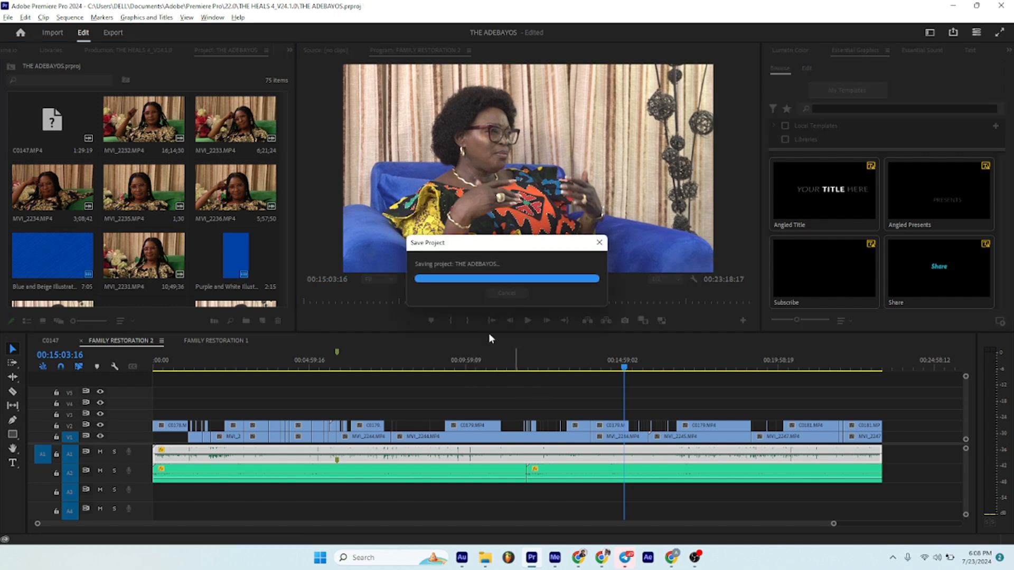